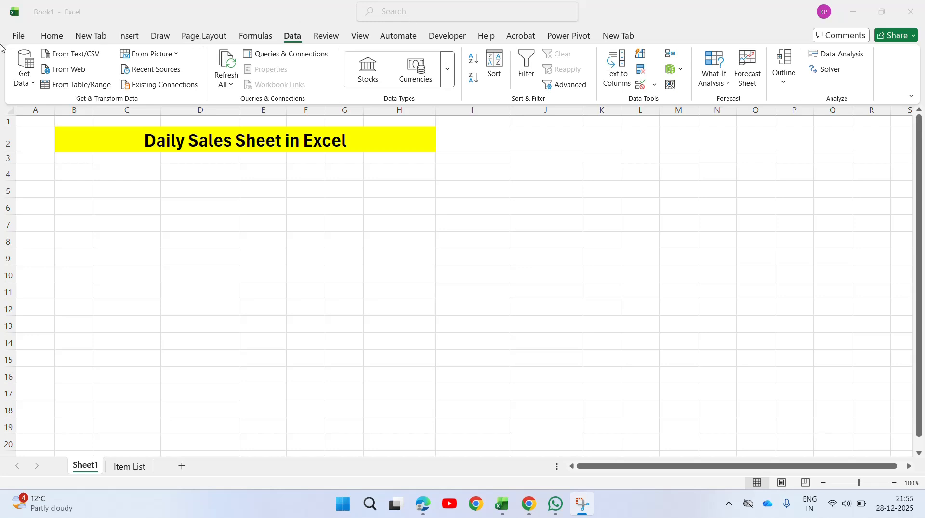
# Enter the company name "Vishal & Company" in cell B4
pyautogui.click(86, 177)
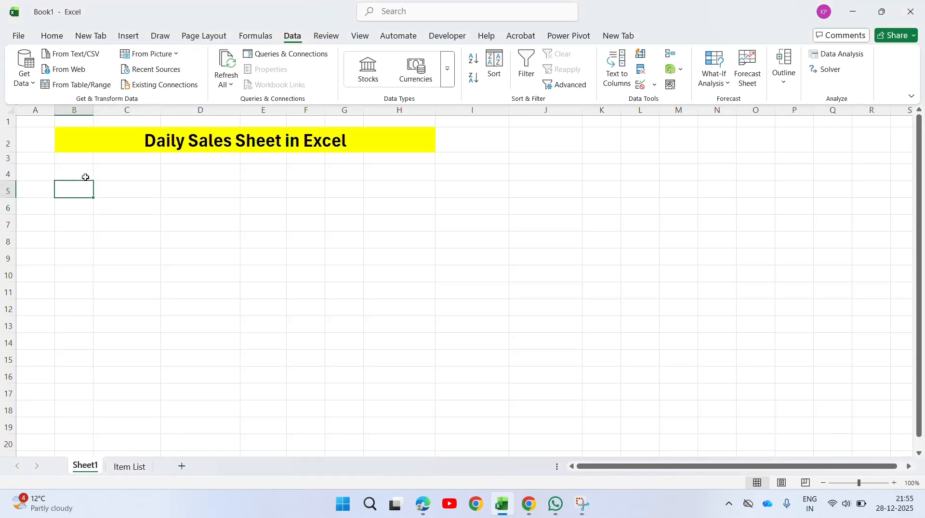
pyautogui.click(85, 177)
pyautogui.write('Vi')
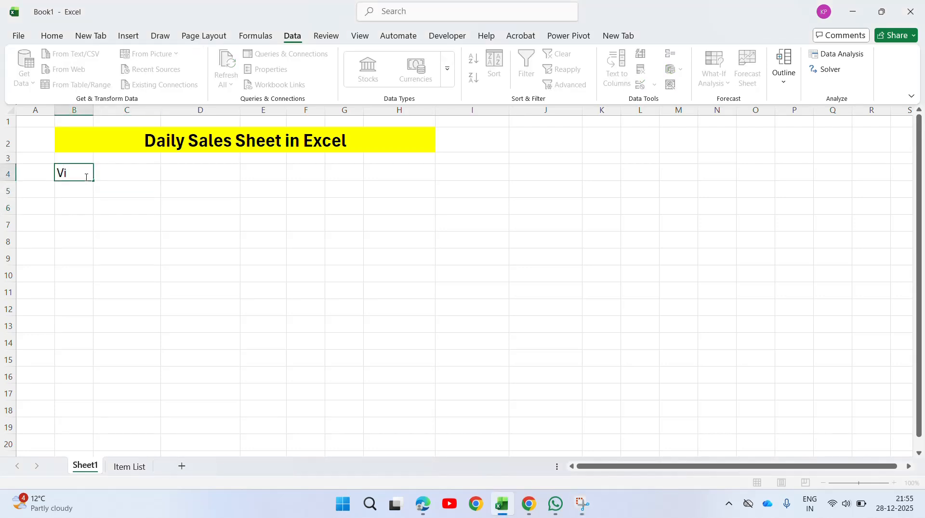
pyautogui.write('shal & Compan')
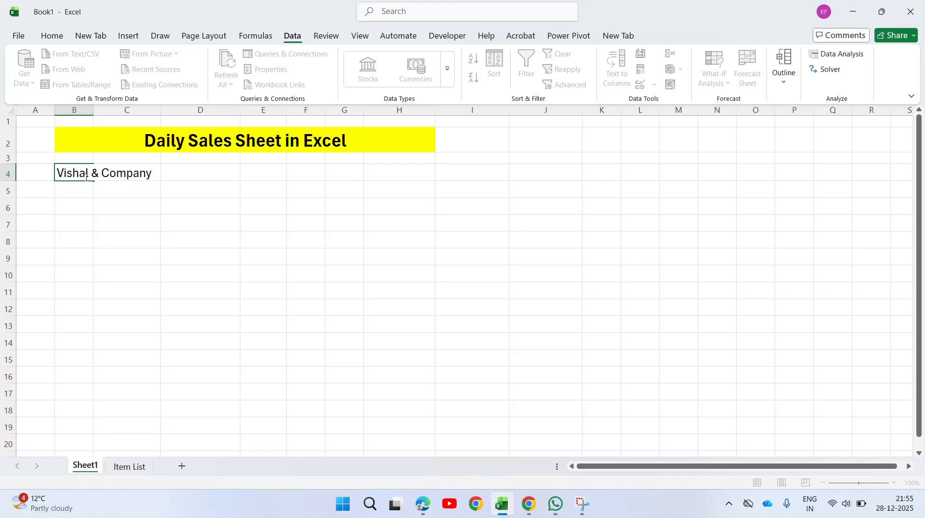
pyautogui.write('y')
pyautogui.hotkey('ctrl', 'Return')
# Merge and center the company name across B4:J4
pyautogui.hotkey('shift', 'Right')
pyautogui.hotkey('shift', 'Right')
pyautogui.hotkey('shift', 'Right')
pyautogui.hotkey('shift', 'Right')
pyautogui.hotkey('shift', 'Right')
pyautogui.hotkey('shift', 'Right')
pyautogui.hotkey('shift', 'Right')
pyautogui.hotkey('shift', 'Right')
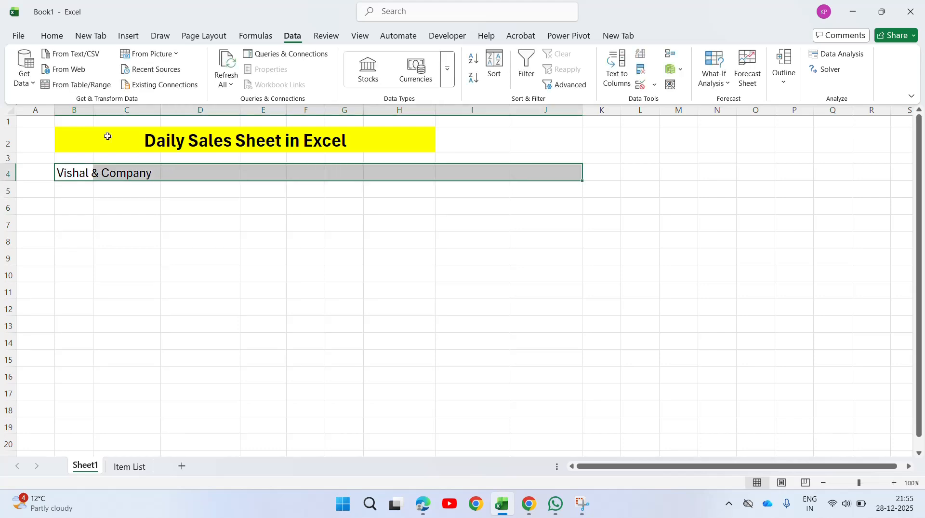
pyautogui.click(53, 34)
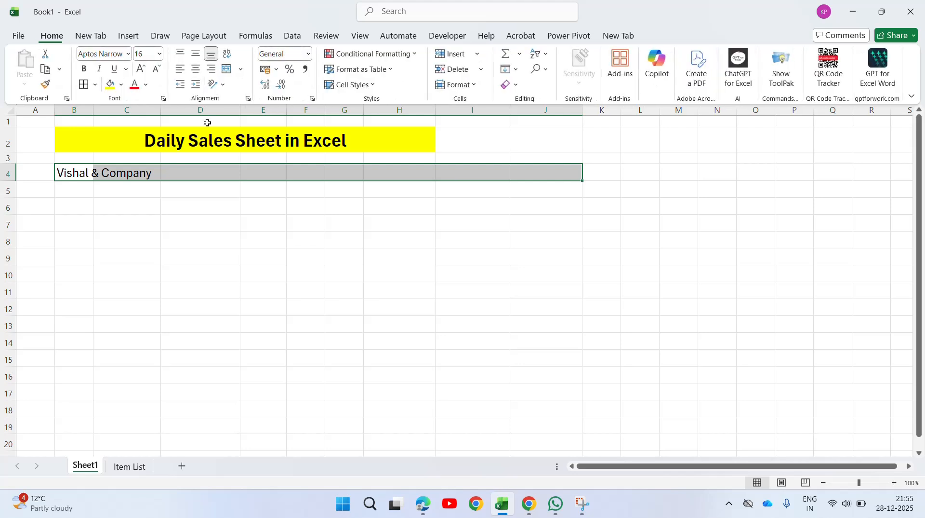
pyautogui.click(227, 69)
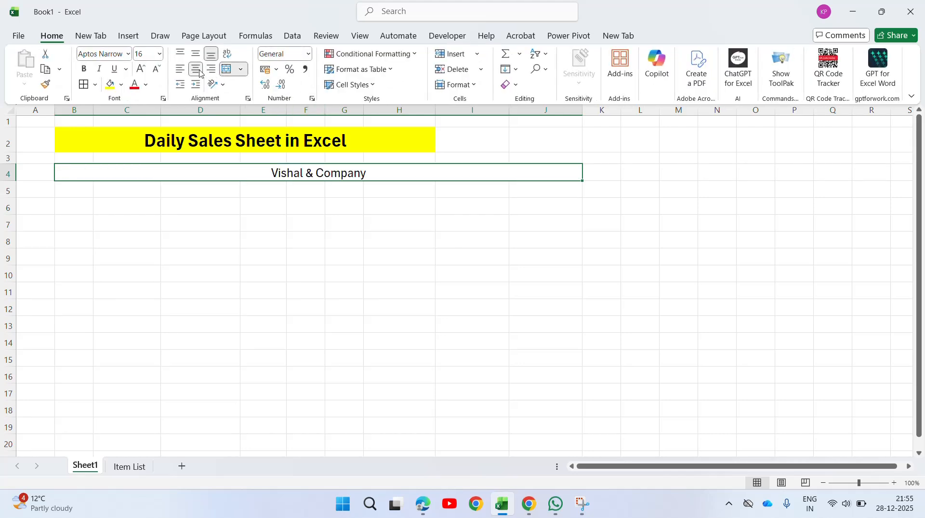
# Set the company name heading to font size 24 and give it a light blue fill
pyautogui.click(147, 54)
pyautogui.write('24')
pyautogui.press('Return')
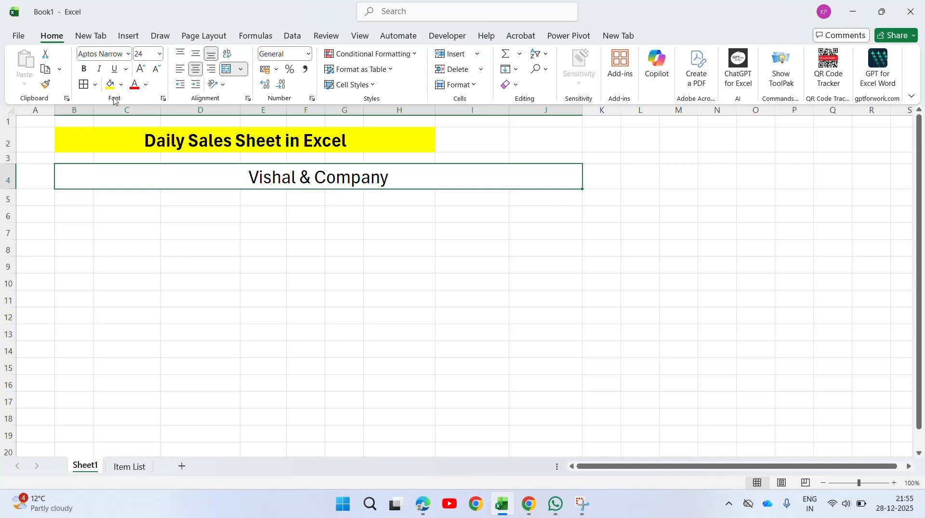
pyautogui.click(122, 88)
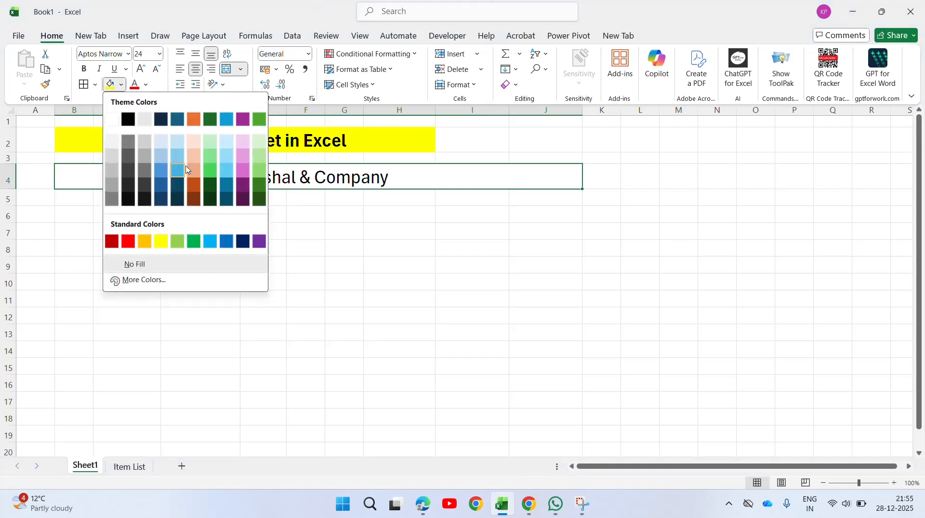
pyautogui.click(223, 143)
# Enter the column headers "S.No.", "Date" and "Retailer Name" in B6:D6
pyautogui.click(139, 211)
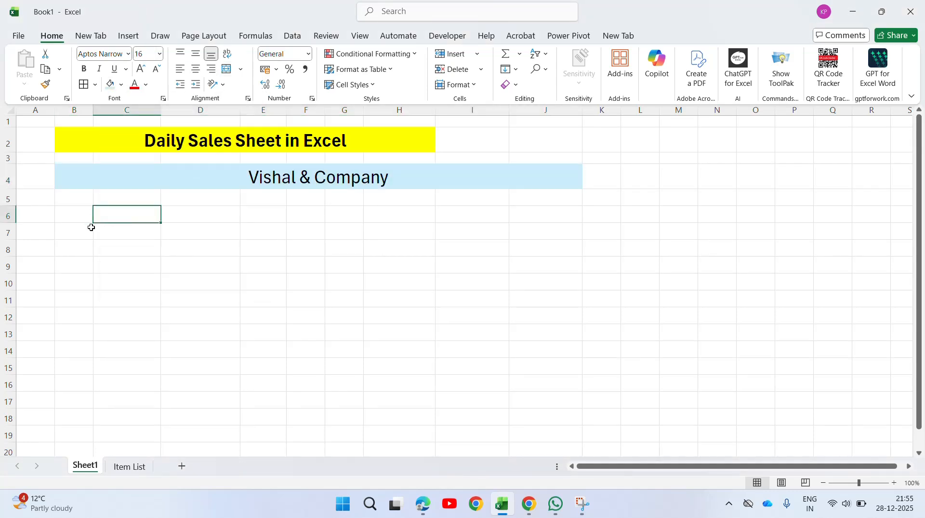
pyautogui.click(74, 215)
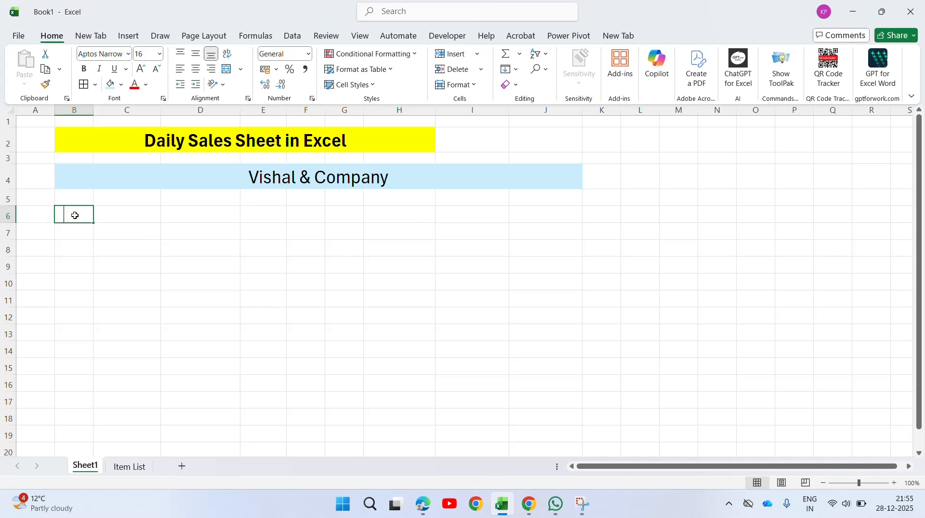
pyautogui.write('S.No.')
pyautogui.press('Tab')
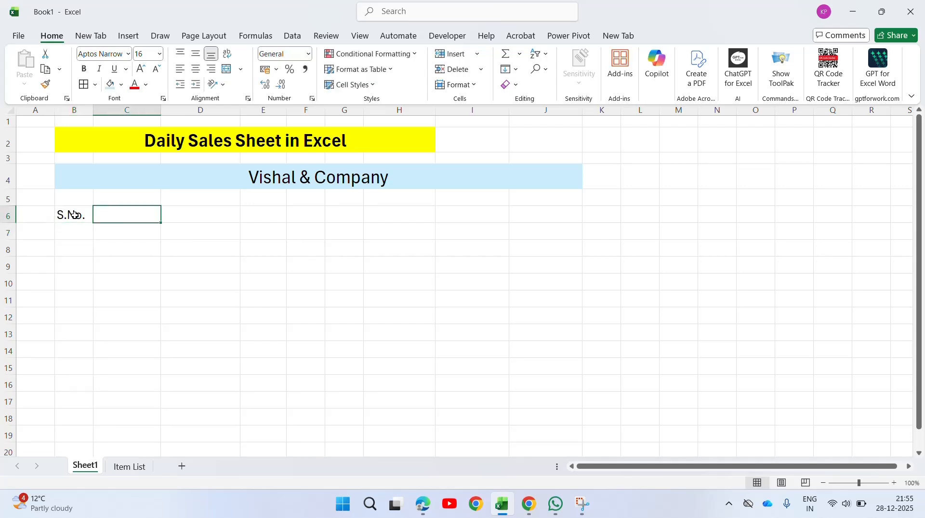
pyautogui.write('Date')
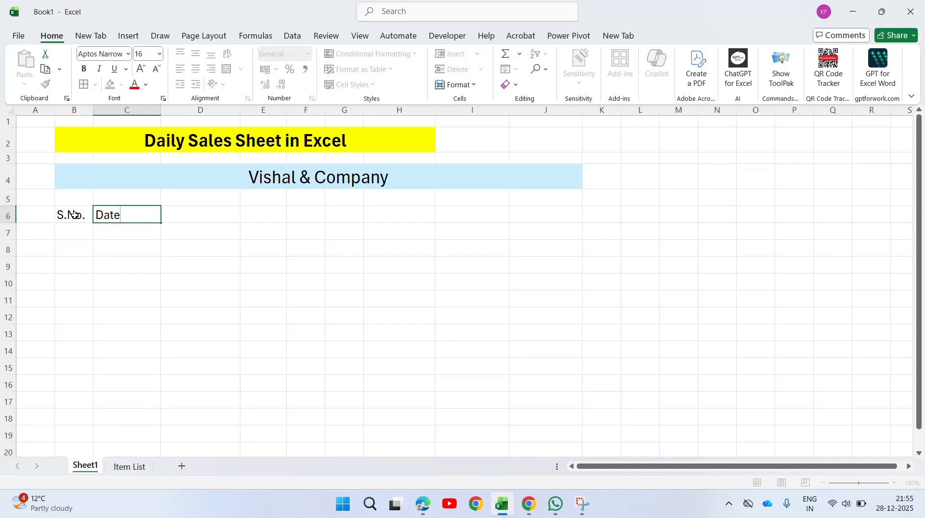
pyautogui.press('Return')
pyautogui.press('Up')
pyautogui.press('Right')
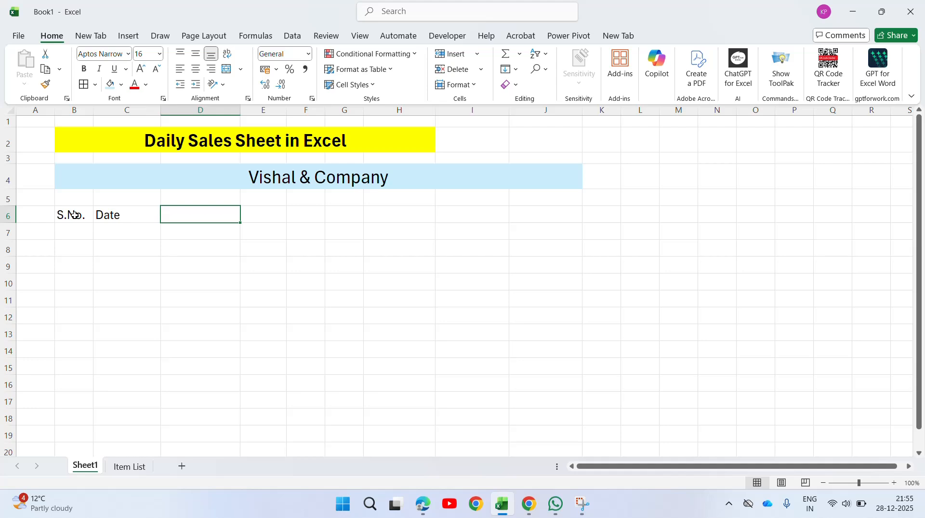
pyautogui.write('Re')
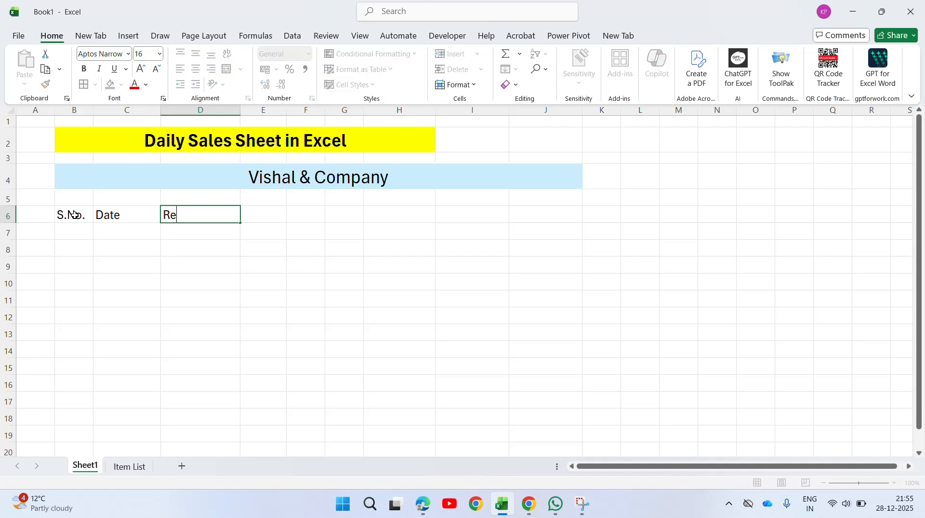
pyautogui.write('tailer Name')
pyautogui.press('Right')
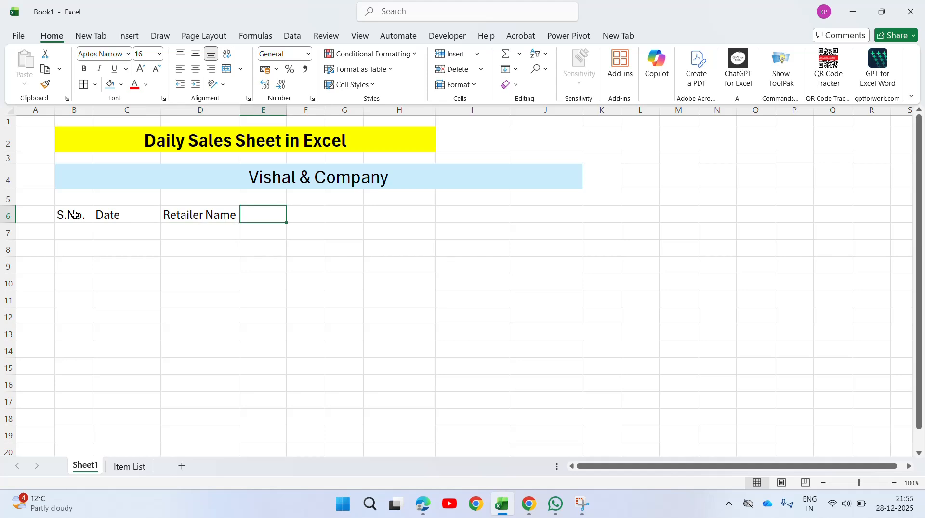
# Enter the column headers "Product", "Price" and "Qty" in E6:G6
pyautogui.write('Product')
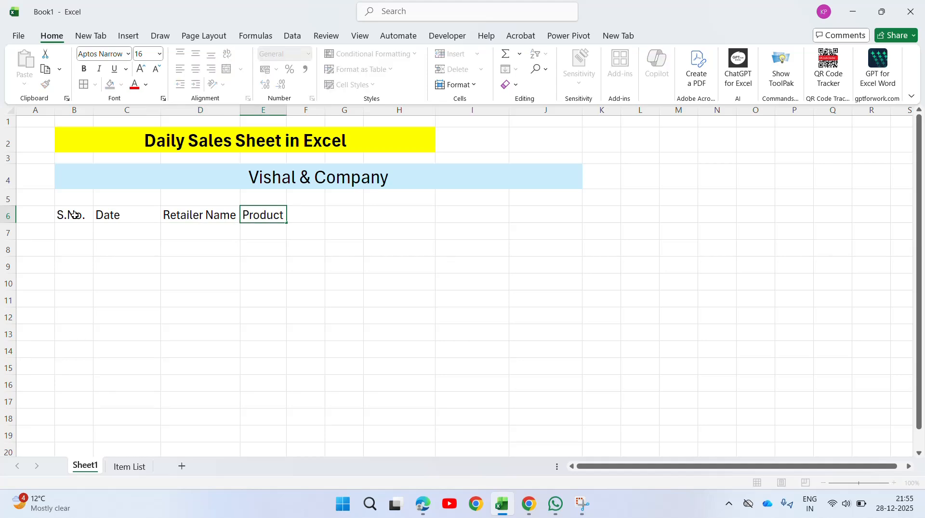
pyautogui.press('Right')
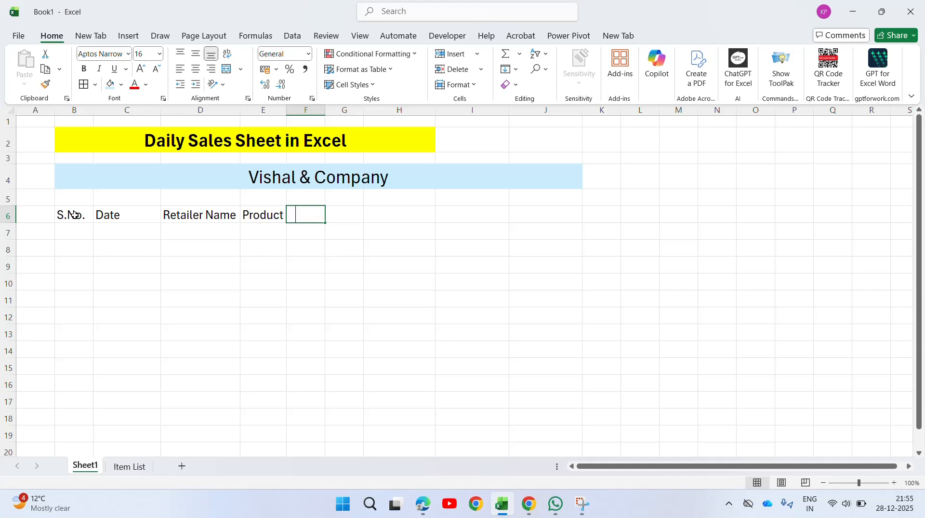
pyautogui.write('Price')
pyautogui.press('Right')
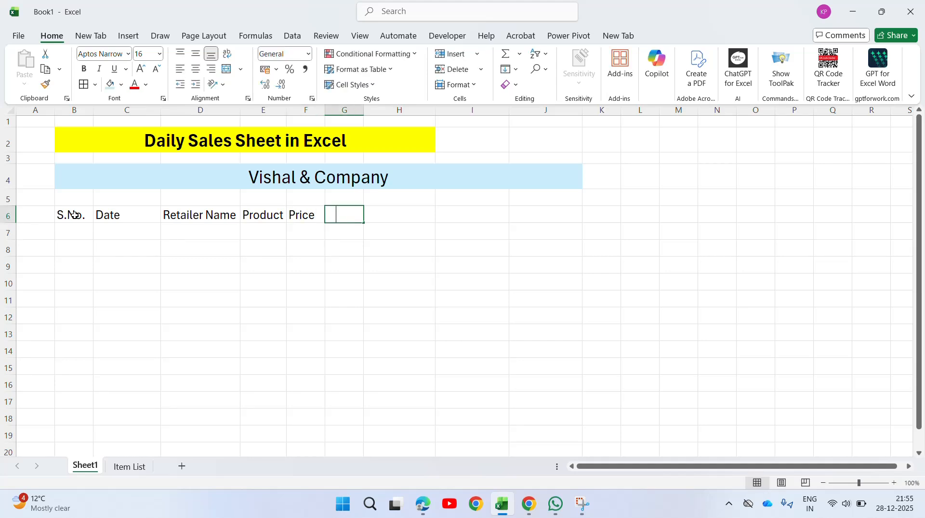
pyautogui.write('Q')
pyautogui.hotkey('ctrl', 'Return')
pyautogui.press('Left')
pyautogui.press('Left')
pyautogui.press('Left')
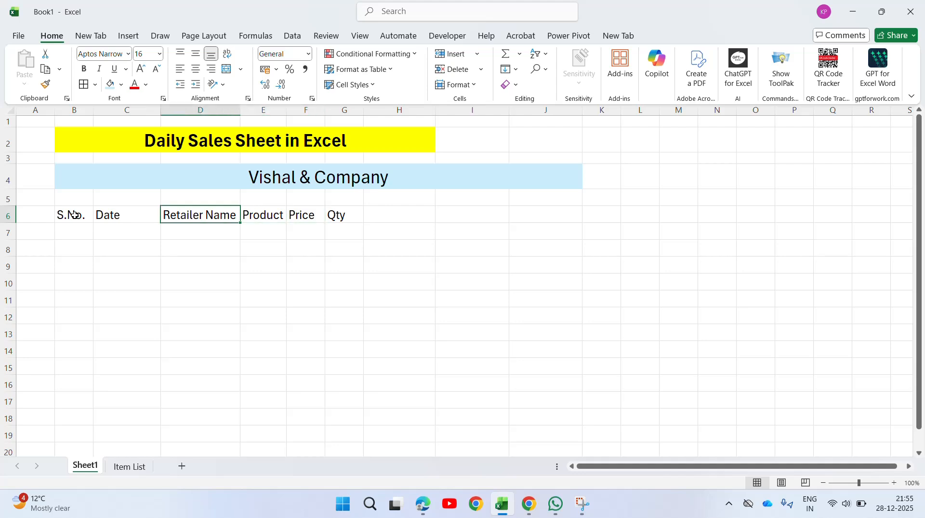
pyautogui.press('Right')
pyautogui.press('Right')
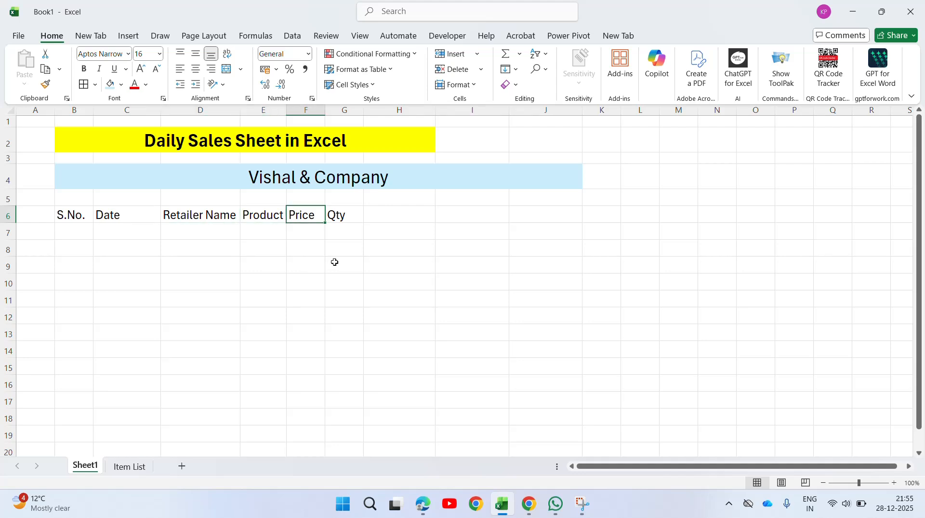
# Enter the header "Total Sale Amount" in H6, with a line break before "Amount"
pyautogui.press('Right')
pyautogui.press('Right')
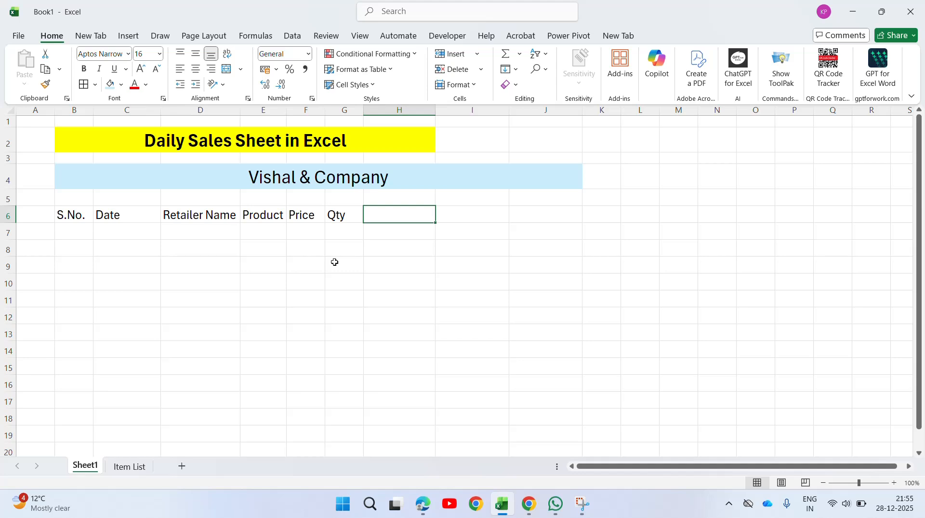
pyautogui.write('Total S')
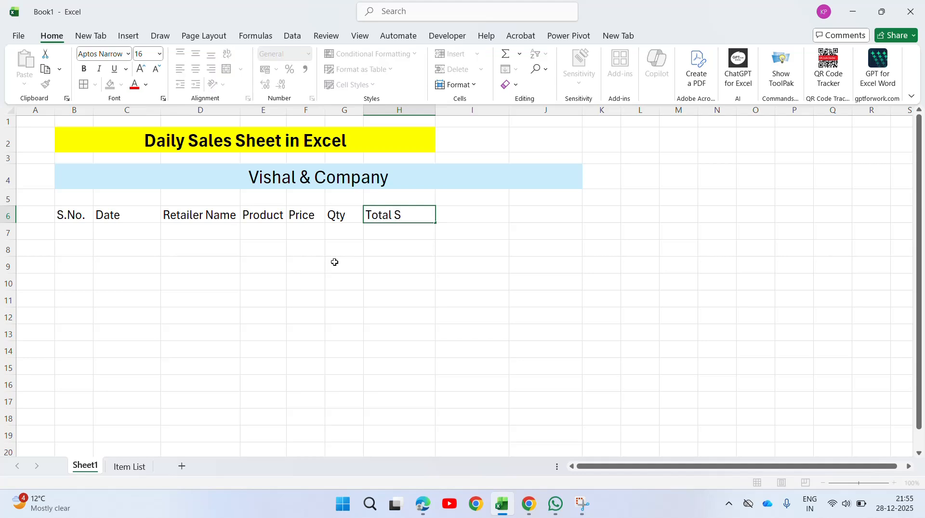
pyautogui.write('ale Amount')
pyautogui.press('Return')
pyautogui.press('Up')
pyautogui.hotkey('alt', 'Return')
pyautogui.press('Tab')
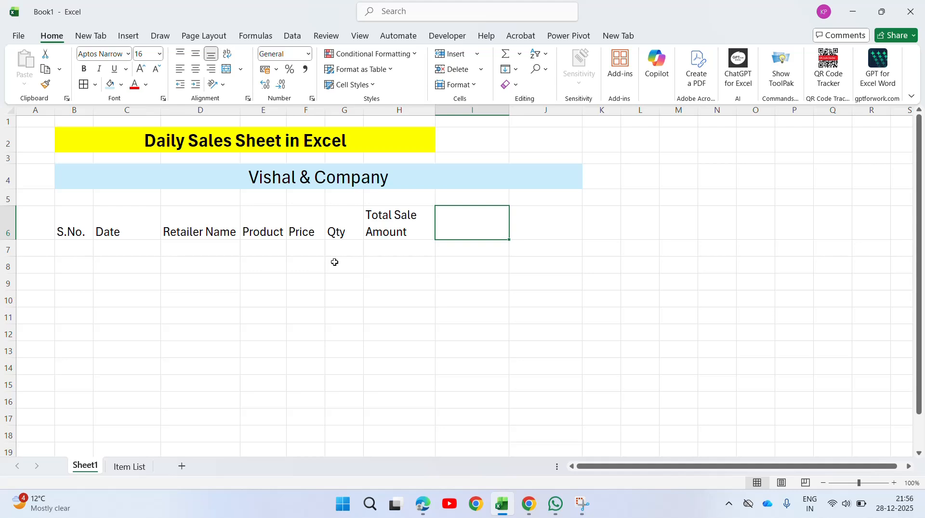
# Enter the column headers "Payment Rcd" in I6 and "Balance" in J6
pyautogui.write('Payme')
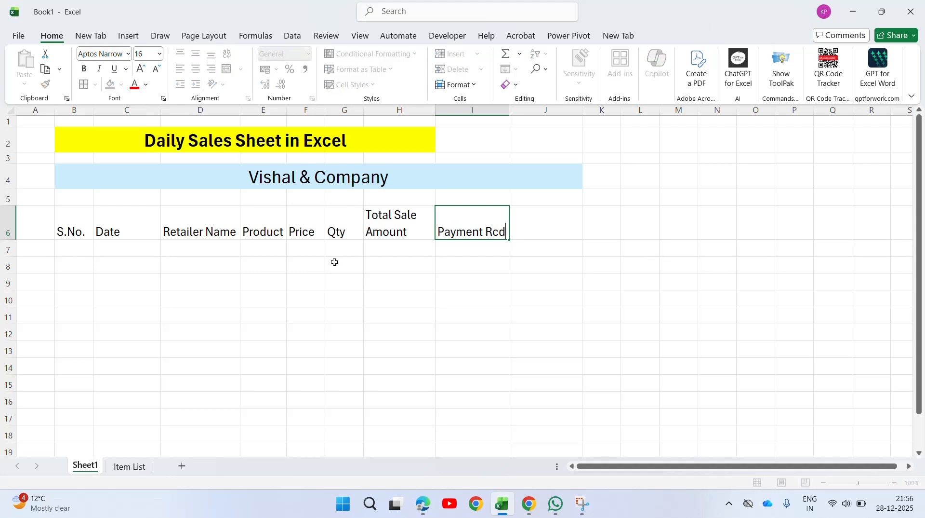
pyautogui.write('nt Rcd')
pyautogui.press('Tab')
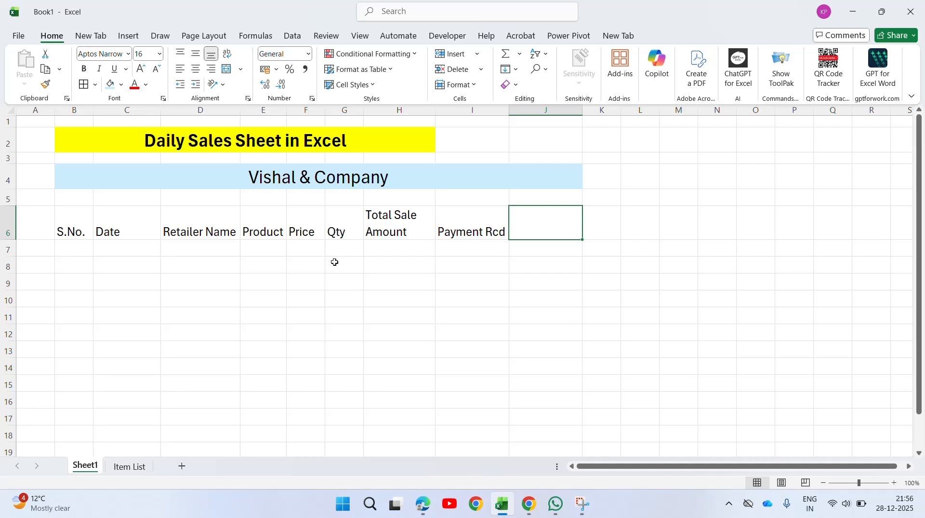
pyautogui.write('Ba')
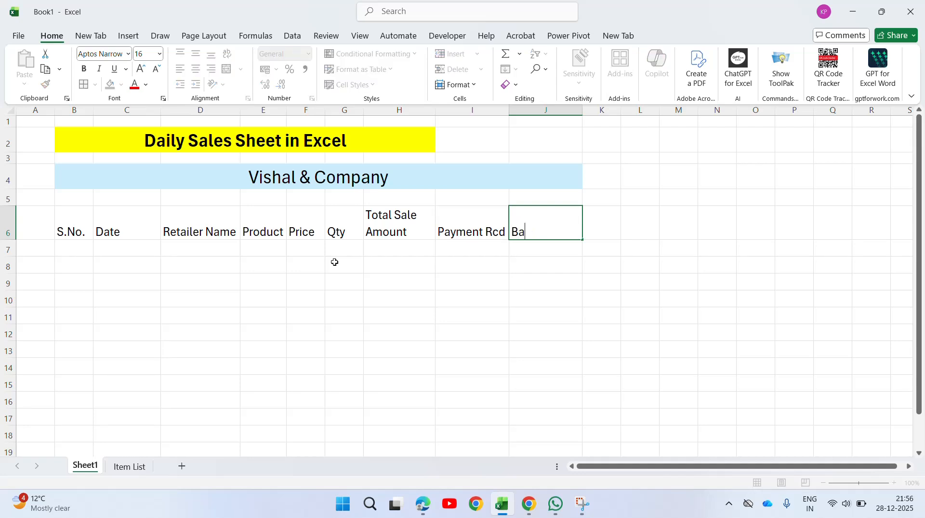
pyautogui.write(';aance')
pyautogui.press('Return')
# Center the range B6:J14 horizontally and vertically, and apply all borders to it
pyautogui.press('Up')
pyautogui.press('Left')
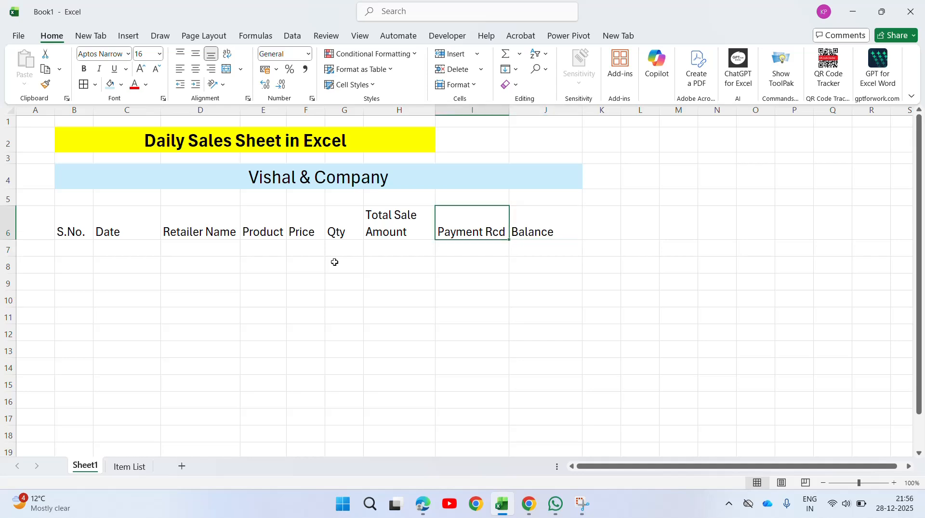
pyautogui.press('Left')
pyautogui.press('Left')
pyautogui.press('Left')
pyautogui.press('Left')
pyautogui.press('Left')
pyautogui.press('Left')
pyautogui.press('Left')
pyautogui.hotkey('shift', 'Right')
pyautogui.hotkey('shift', 'Right')
pyautogui.hotkey('shift', 'Right')
pyautogui.hotkey('shift', 'Right')
pyautogui.hotkey('shift', 'Right')
pyautogui.hotkey('shift', 'Right')
pyautogui.hotkey('shift', 'Right')
pyautogui.hotkey('shift', 'Right')
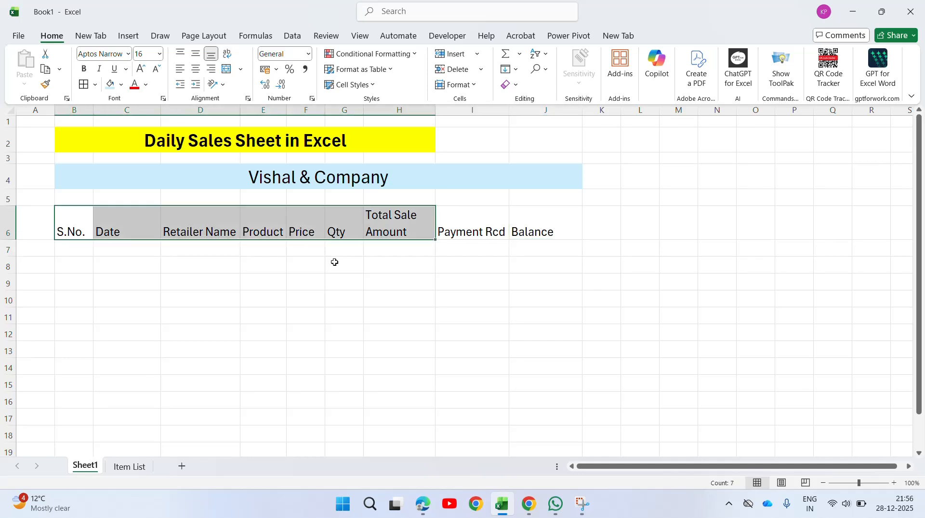
pyautogui.hotkey('shift', 'Down')
pyautogui.hotkey('shift', 'Down')
pyautogui.hotkey('shift', 'Down')
pyautogui.hotkey('shift', 'Down')
pyautogui.hotkey('shift', 'Down')
pyautogui.hotkey('shift', 'Down')
pyautogui.hotkey('shift', 'Down')
pyautogui.hotkey('shift', 'Down')
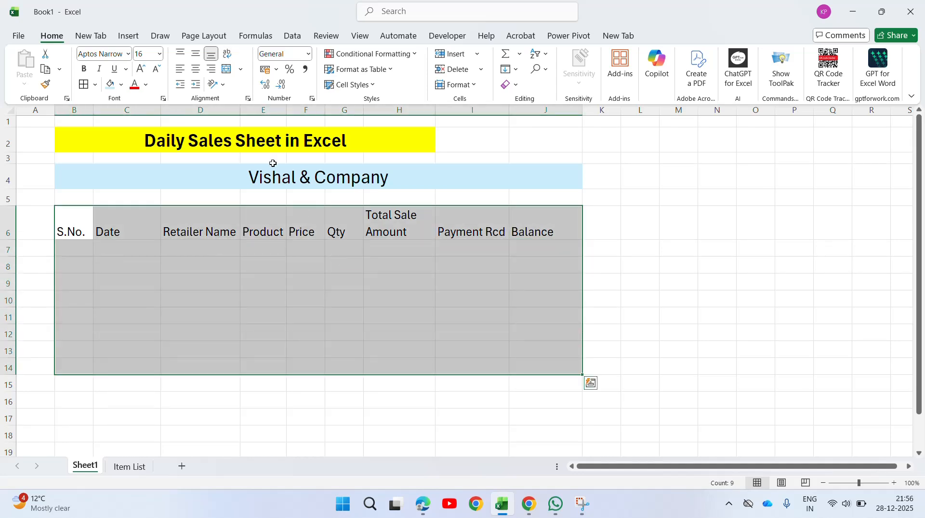
pyautogui.click(195, 69)
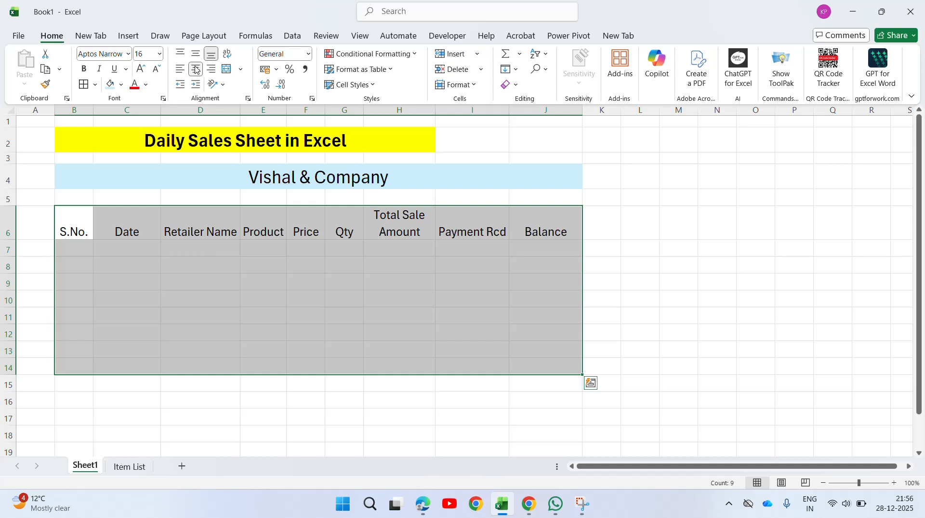
pyautogui.click(195, 54)
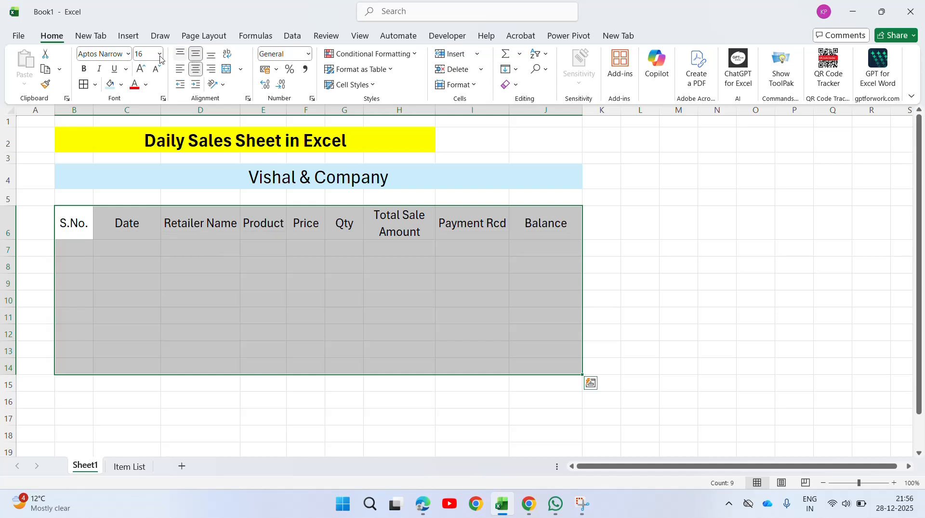
pyautogui.click(90, 85)
# Make the header row B6:J6 bold
pyautogui.click(88, 230)
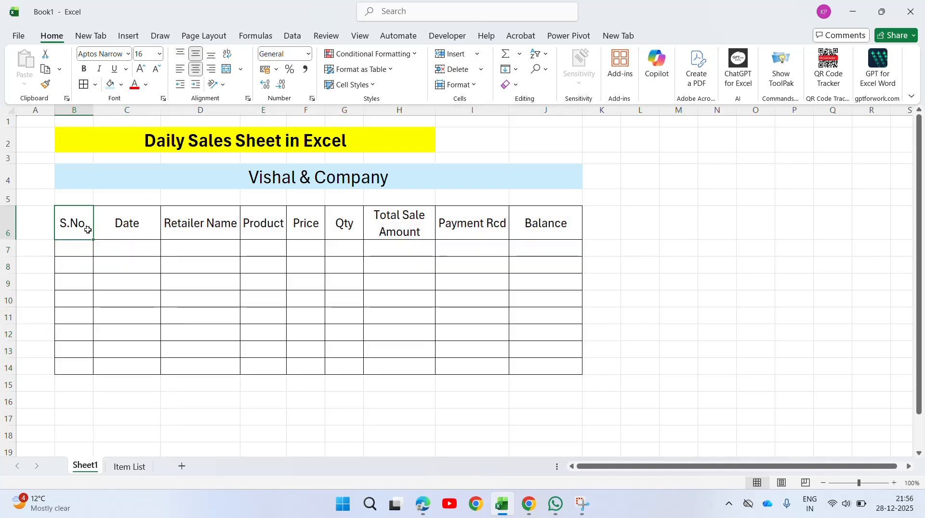
pyautogui.hotkey('ctrl', 'shift', 'Right')
pyautogui.hotkey('ctrl', 'b')
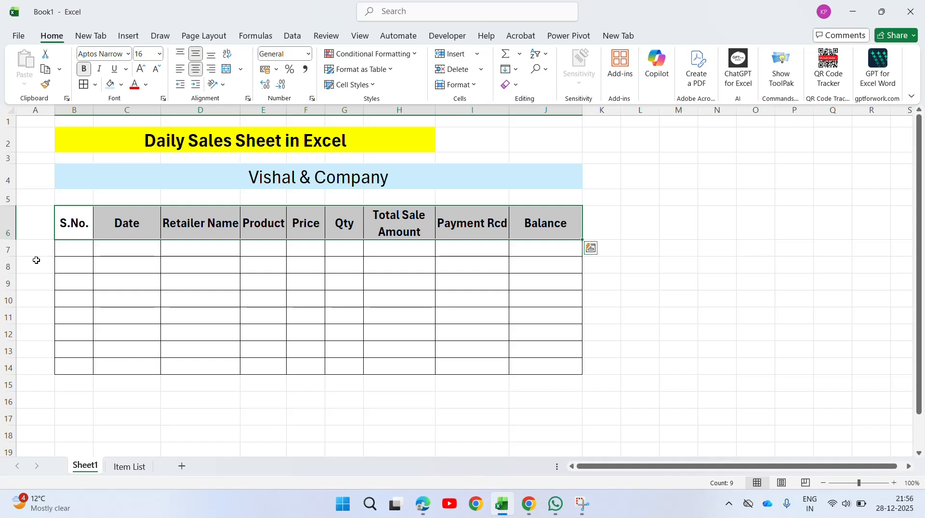
pyautogui.click(66, 232)
pyautogui.click(151, 227)
pyautogui.click(239, 223)
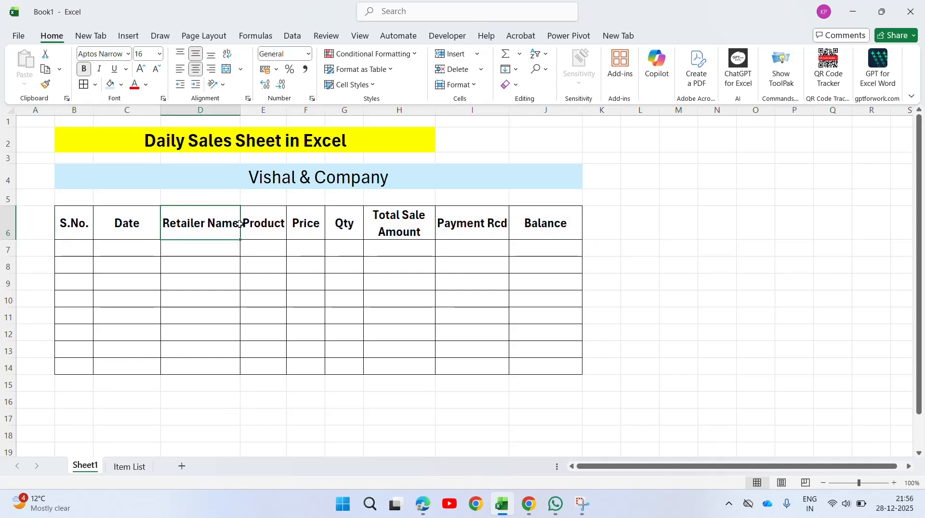
pyautogui.click(262, 224)
pyautogui.click(295, 224)
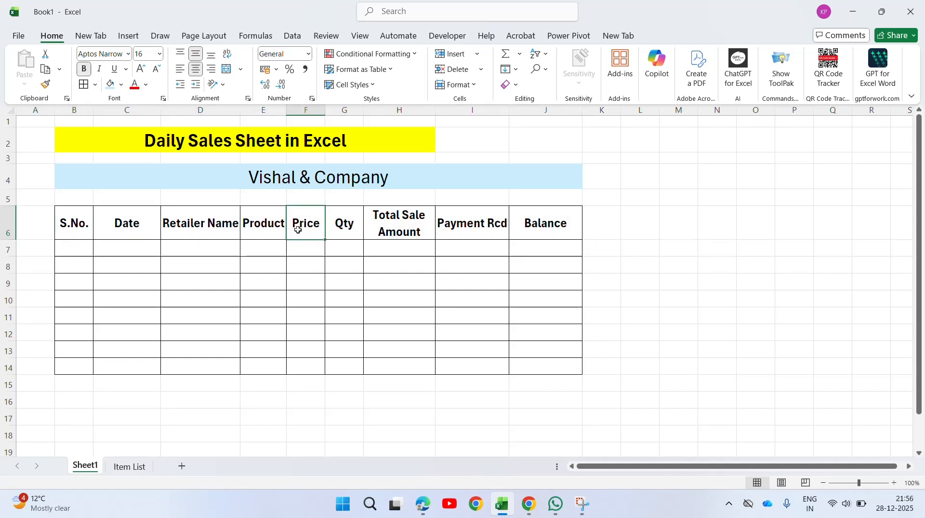
pyautogui.click(341, 233)
pyautogui.click(393, 233)
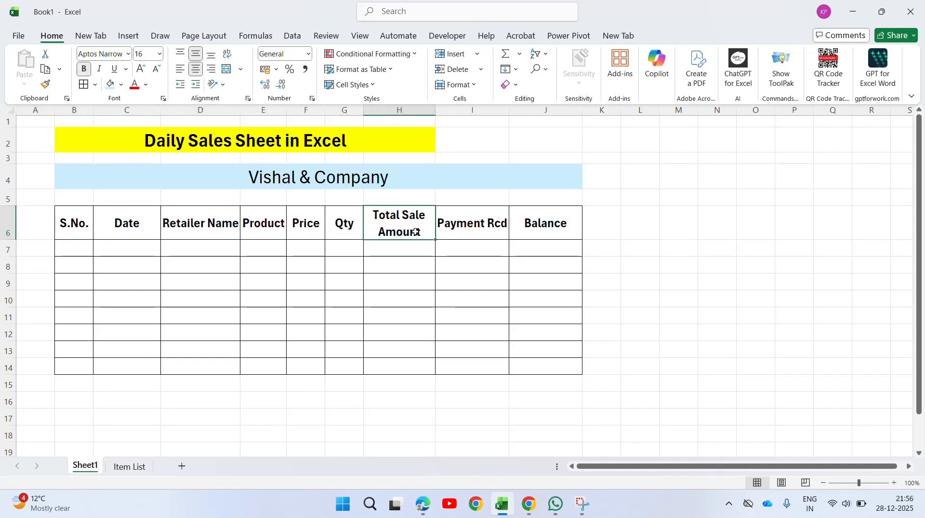
pyautogui.click(483, 231)
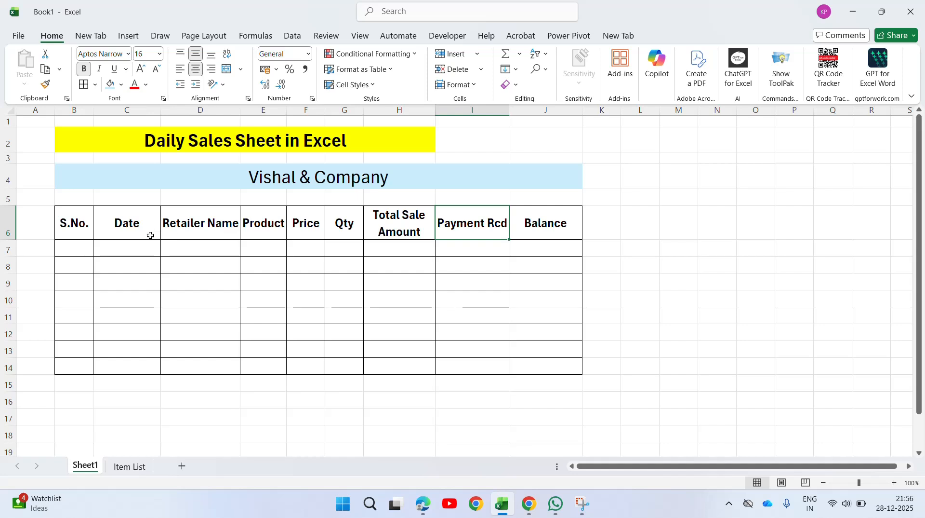
# Number the rows 1 to 8 under S.No. in B7:B14 by filling down a series from 1 and 2
pyautogui.click(72, 228)
pyautogui.press('Return')
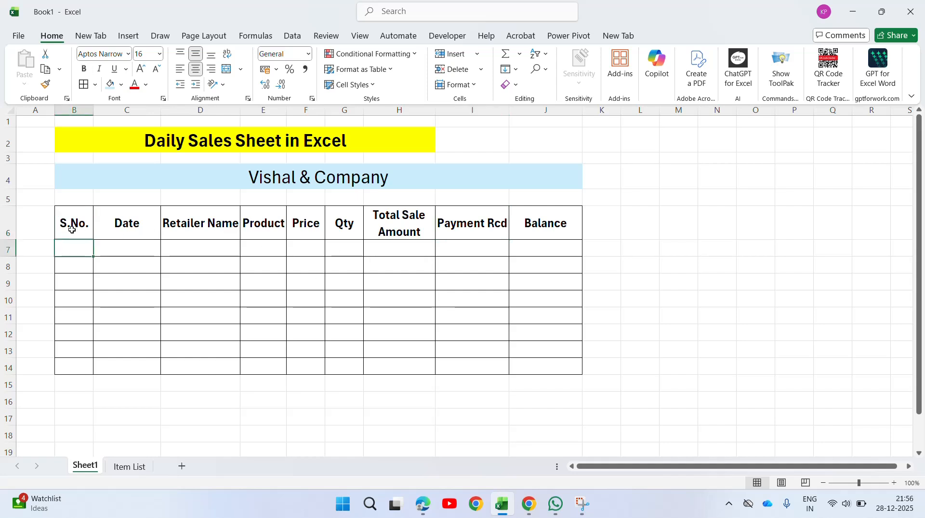
pyautogui.write('1')
pyautogui.press('Return')
pyautogui.write('2')
pyautogui.press('Return')
pyautogui.press('Up')
pyautogui.press('Up')
pyautogui.hotkey('shift', 'Down')
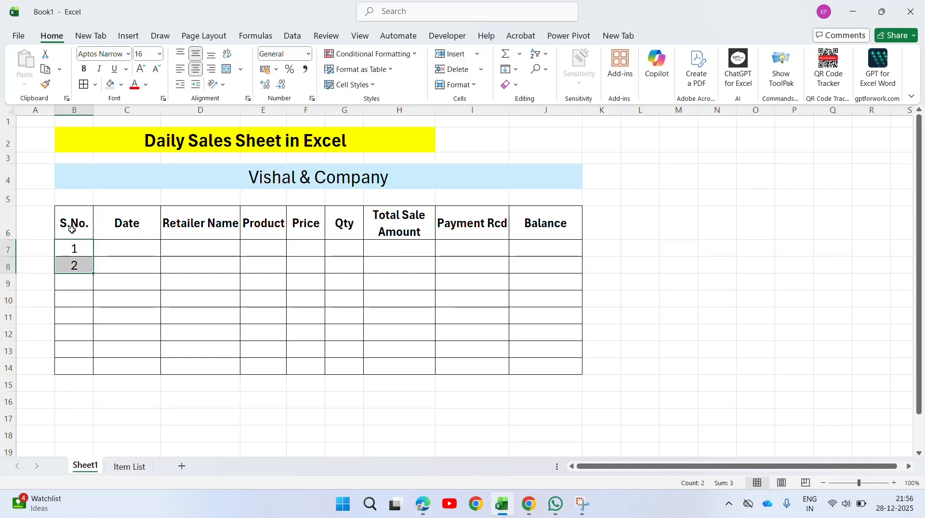
pyautogui.moveTo(93, 274); pyautogui.dragTo(90, 375)
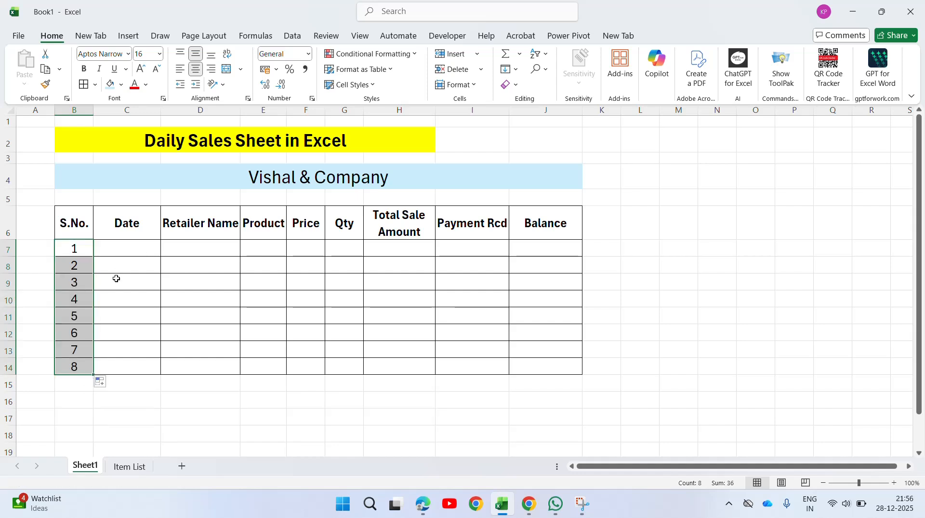
# Enter the date 25-12-2025 in C7 and the retailer "V K Sons" in D7
pyautogui.click(137, 247)
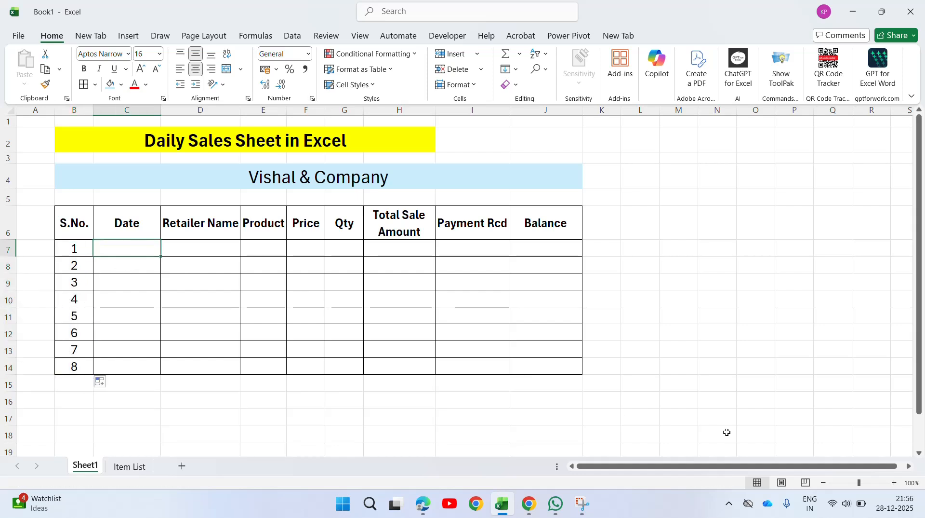
pyautogui.write('25')
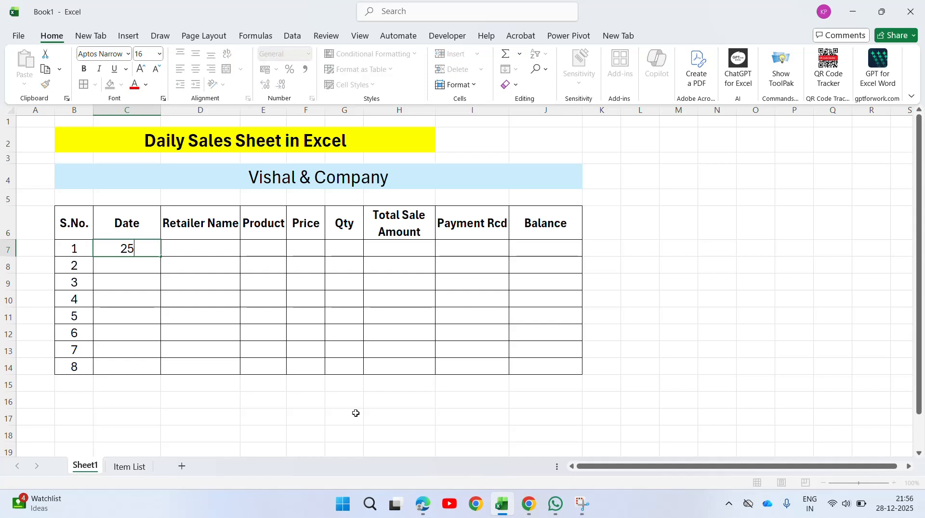
pyautogui.write('-12-2025')
pyautogui.press('Tab')
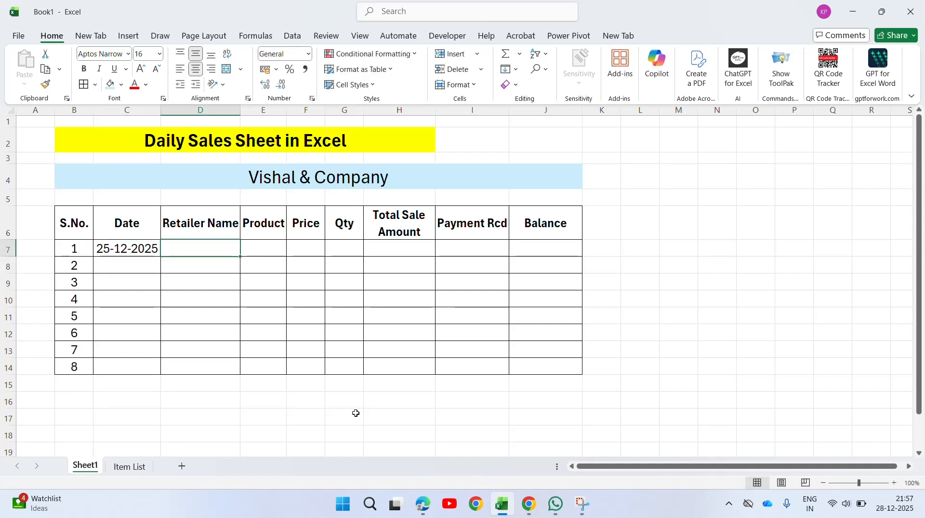
pyautogui.write('V')
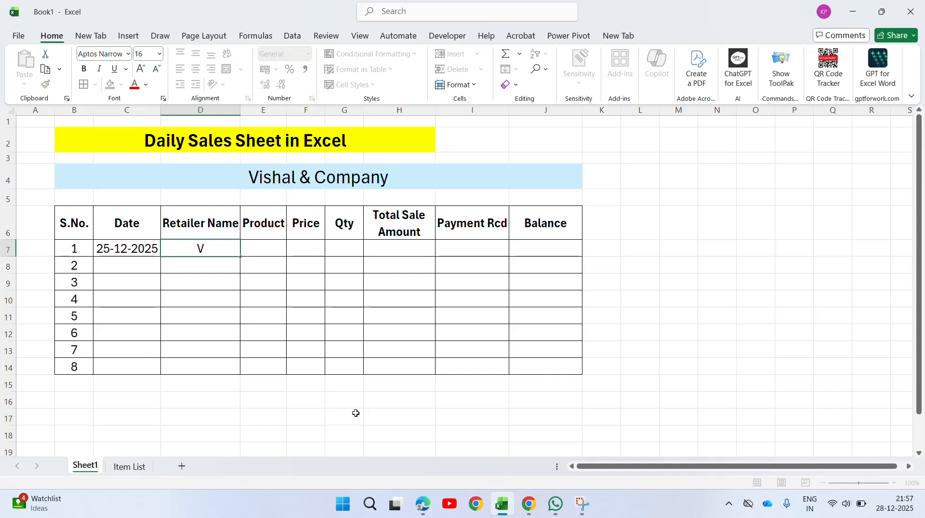
pyautogui.write(' K Sons')
pyautogui.press('Tab')
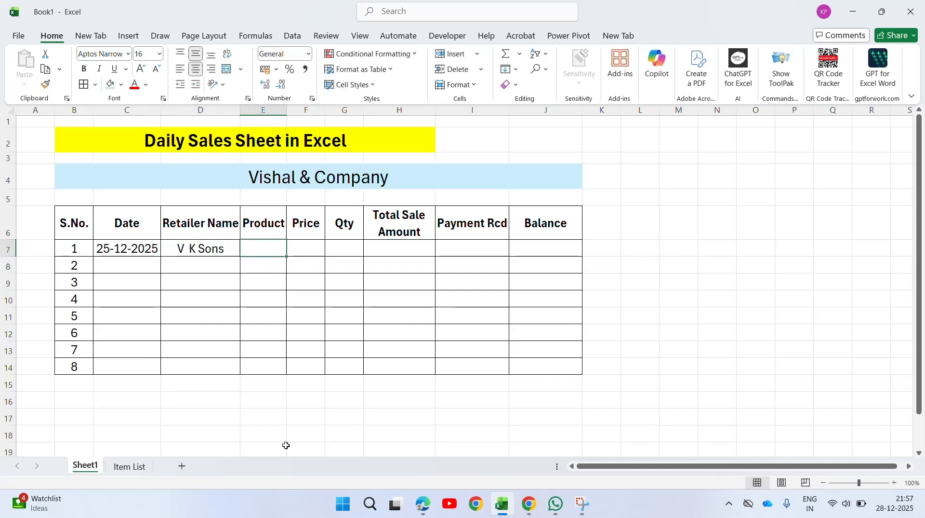
# Check the Item List sheet, and set up a data validation rule of type List for the Product cells E7:E14
pyautogui.click(144, 464)
pyautogui.click(100, 166)
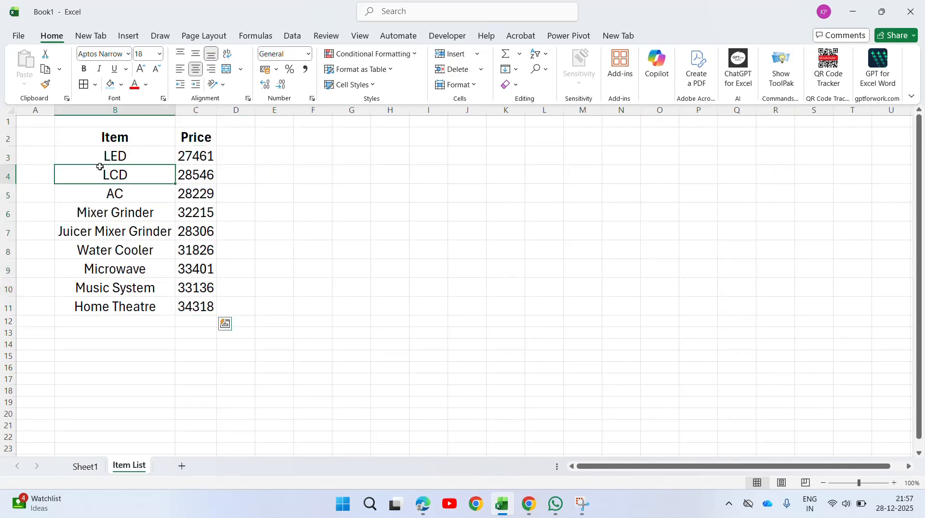
pyautogui.click(103, 154)
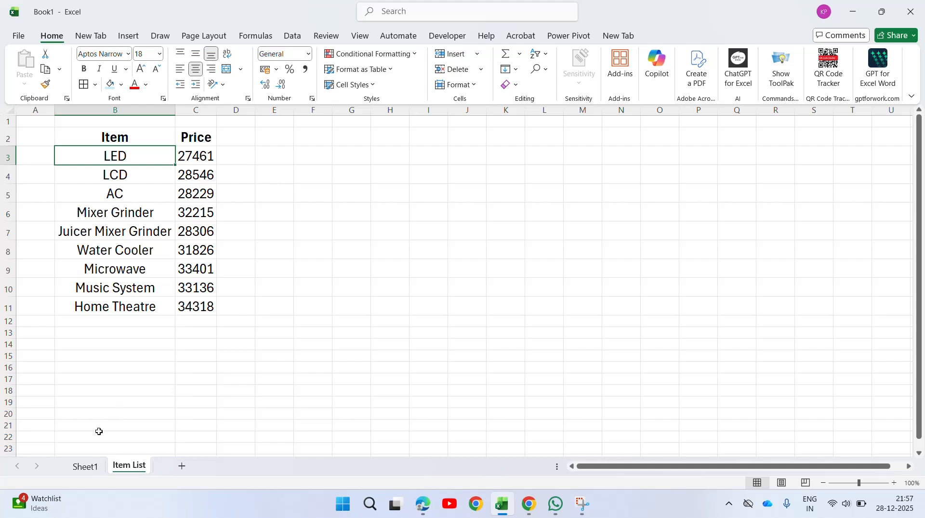
pyautogui.click(89, 466)
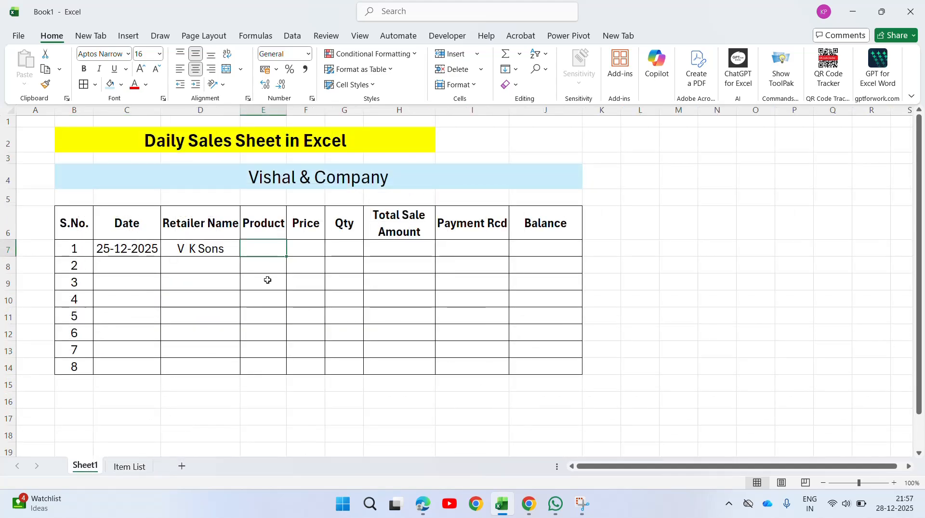
pyautogui.keyDown('shift'); pyautogui.click(270, 368); pyautogui.keyUp('shift')
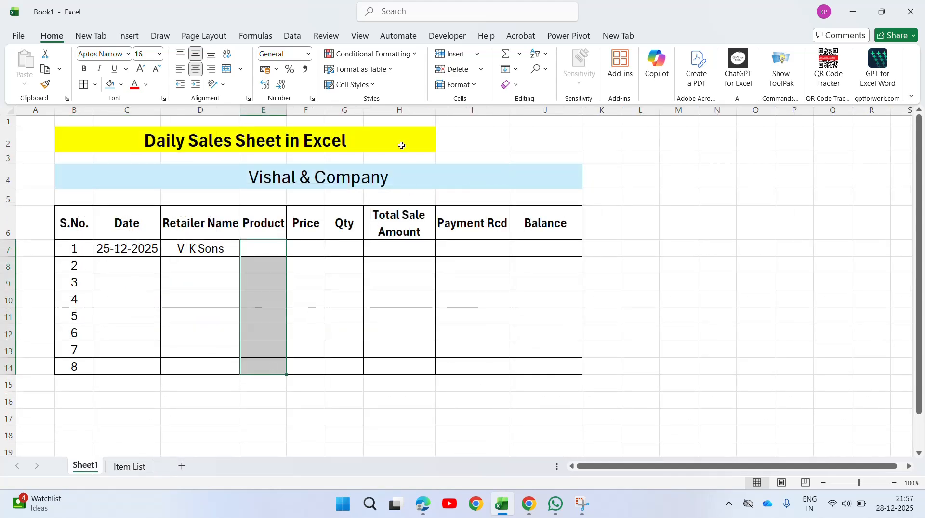
pyautogui.click(292, 35)
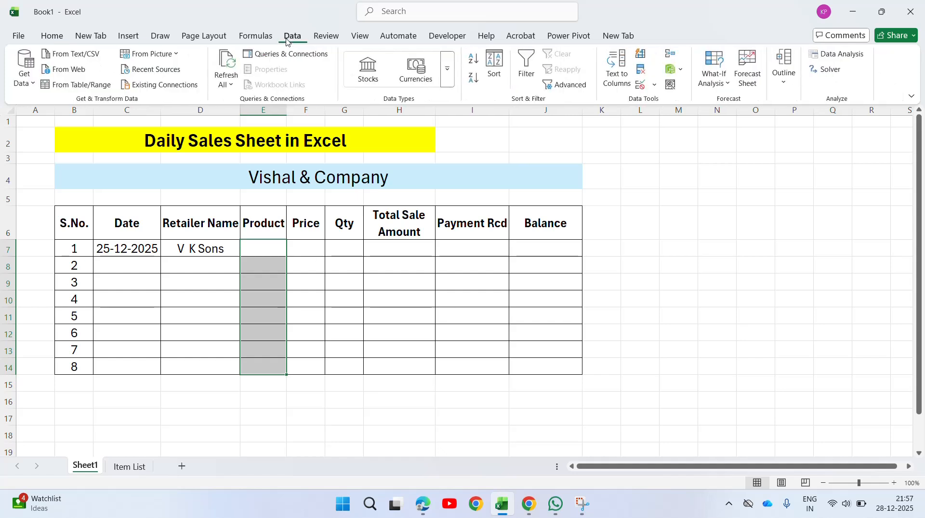
pyautogui.click(654, 85)
pyautogui.click(680, 101)
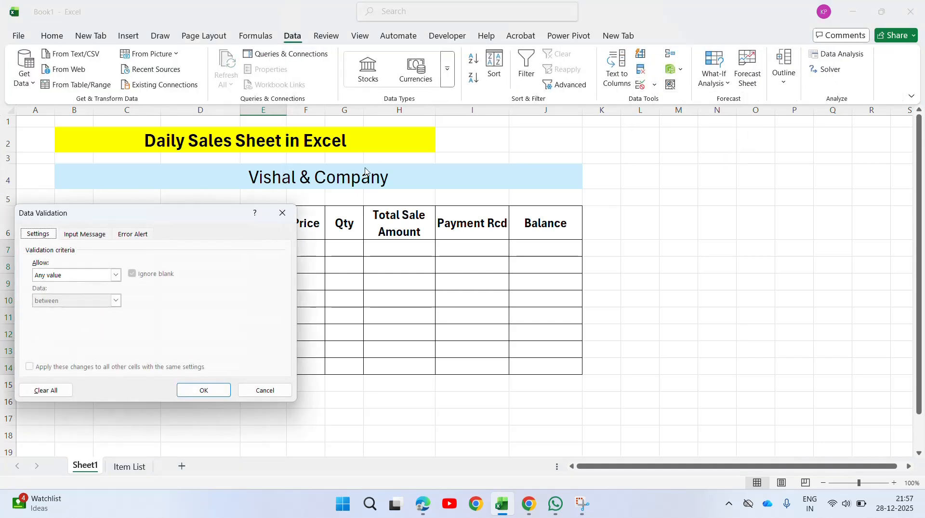
pyautogui.moveTo(181, 228); pyautogui.dragTo(305, 287)
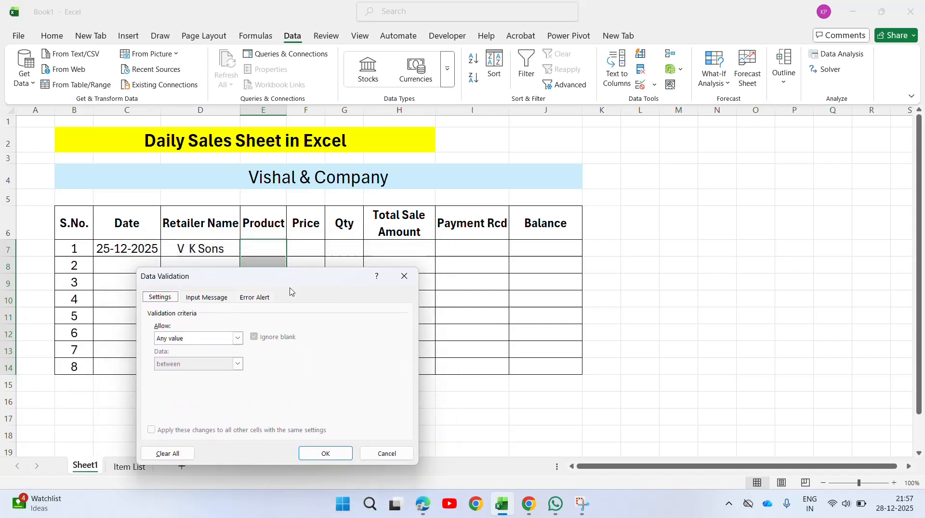
pyautogui.click(238, 338)
pyautogui.click(192, 374)
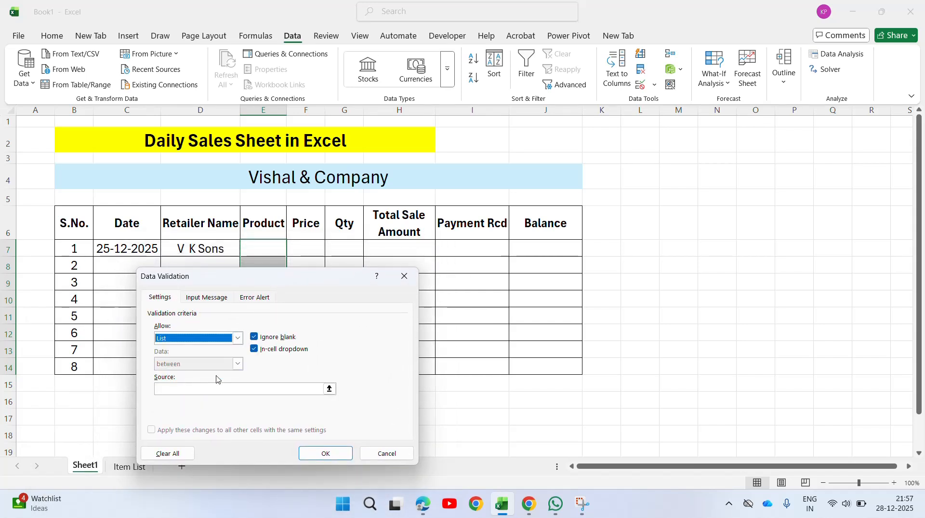
# Set the validation source to ='Item List'!$B$3:$B$11, apply the rule, and check the product dropdown in E7
pyautogui.click(233, 391)
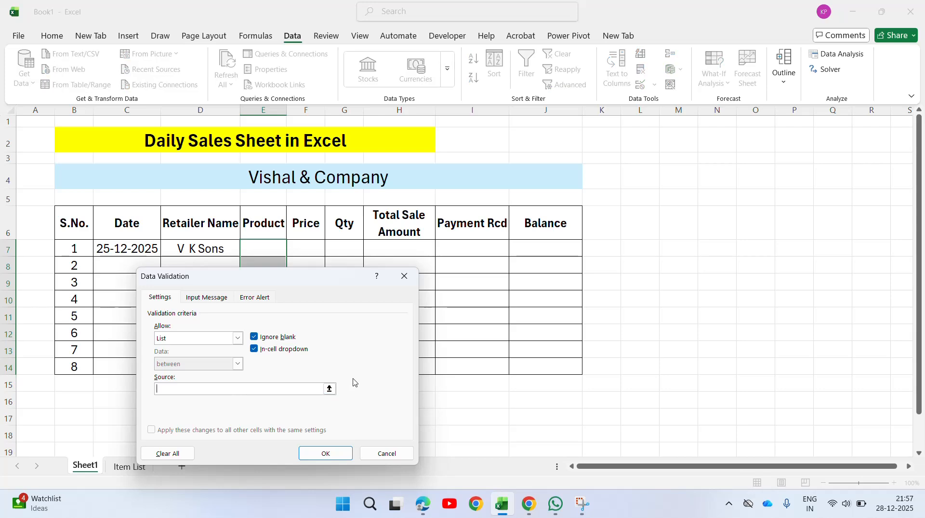
pyautogui.click(330, 388)
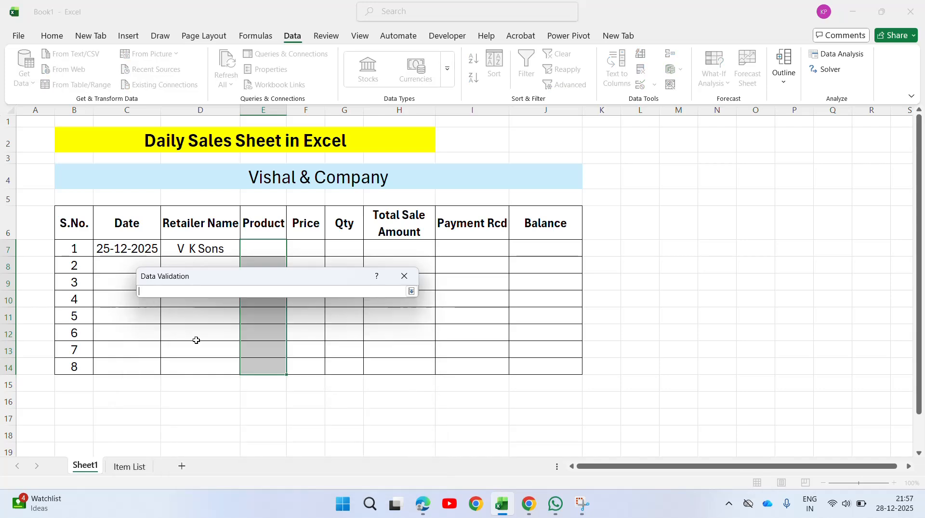
pyautogui.click(140, 466)
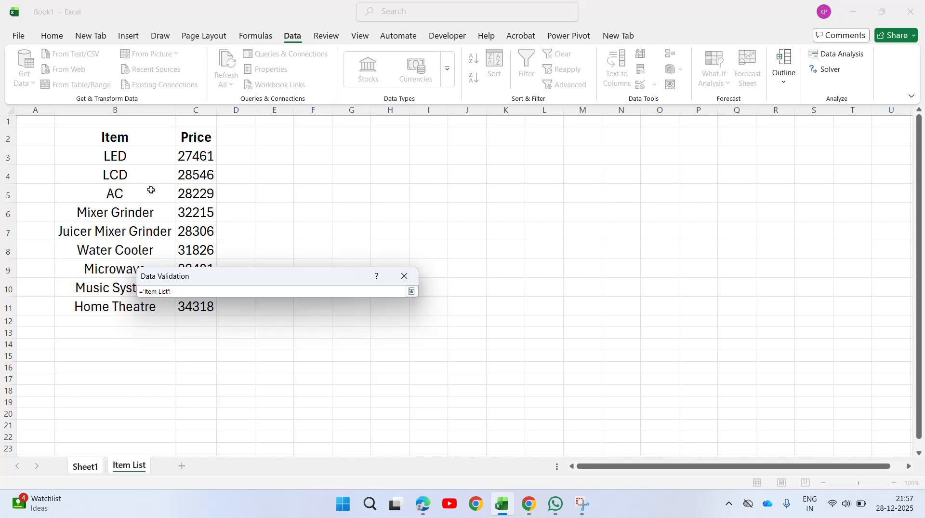
pyautogui.moveTo(133, 154); pyautogui.dragTo(139, 309)
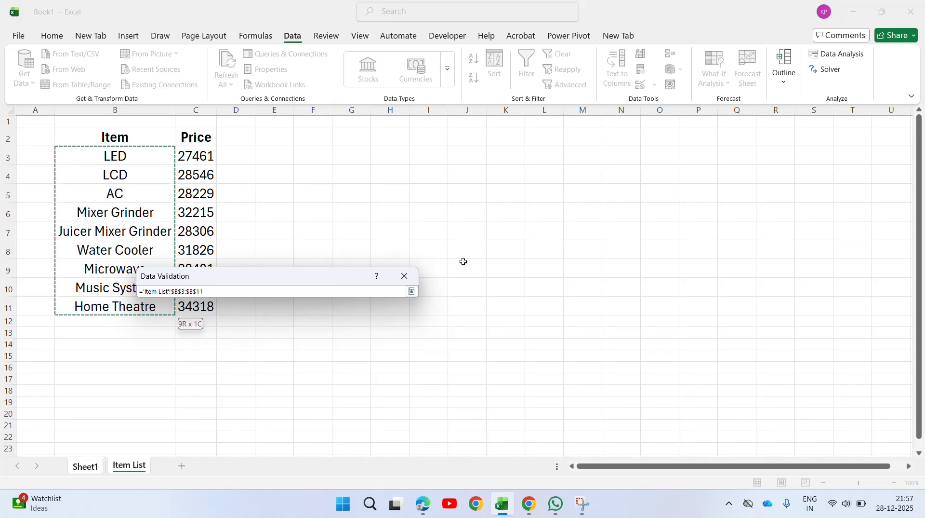
pyautogui.click(411, 291)
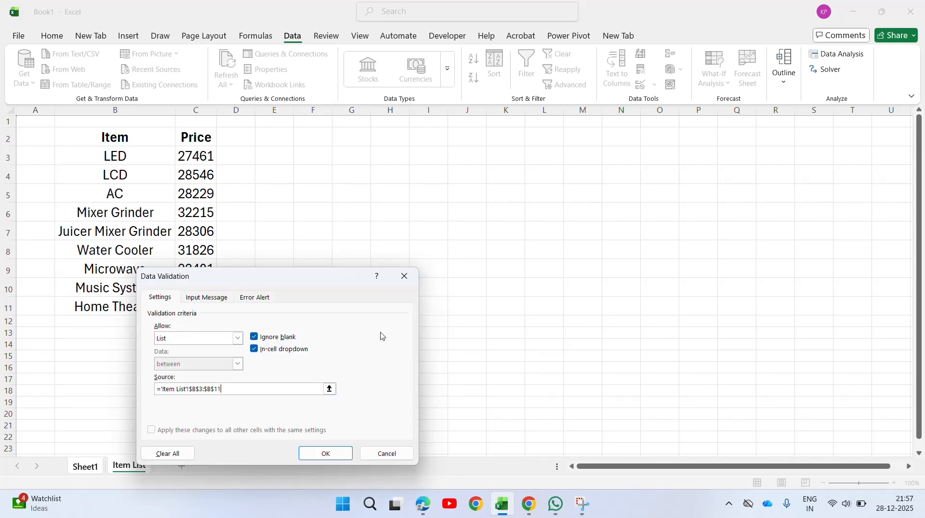
pyautogui.click(326, 453)
pyautogui.click(293, 251)
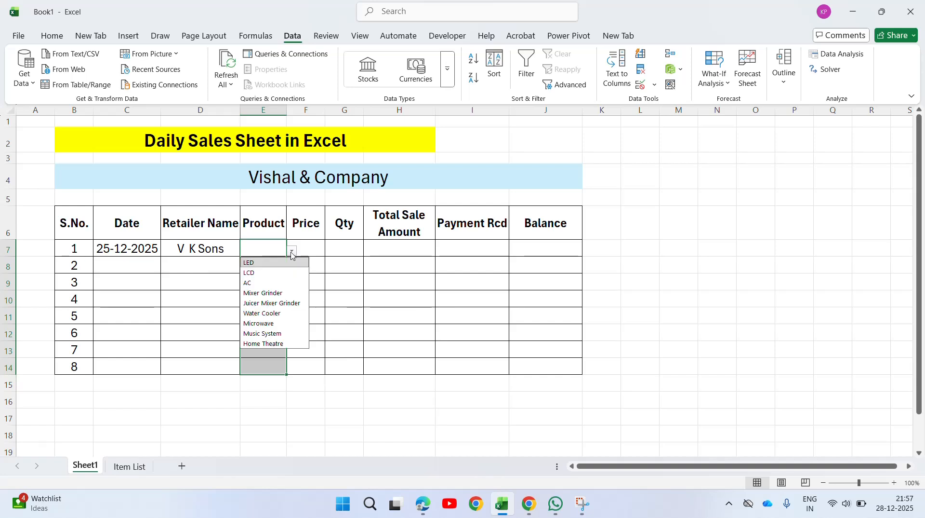
pyautogui.click(312, 248)
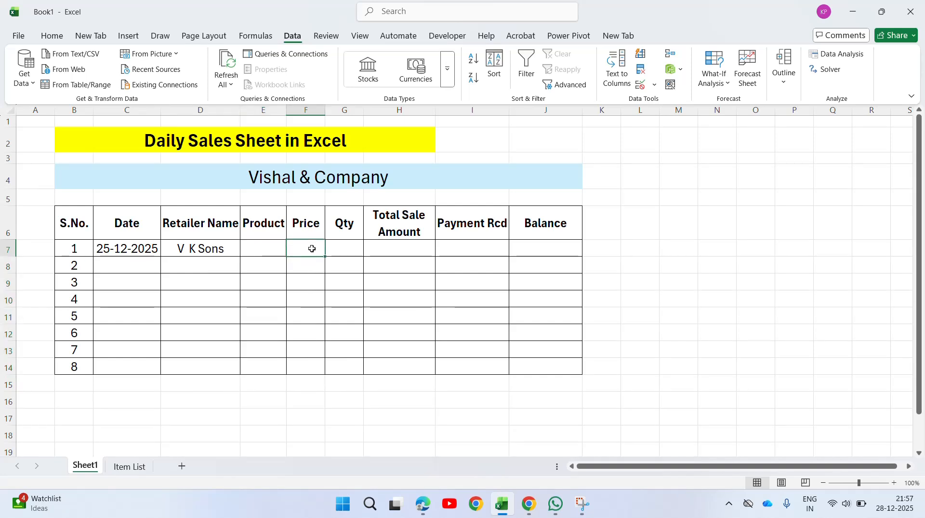
pyautogui.click(282, 244)
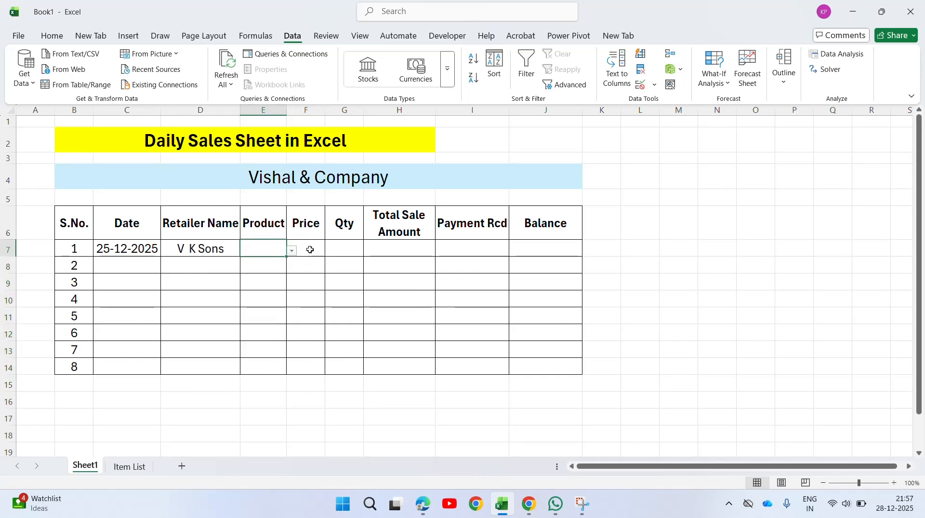
# Enter a VLOOKUP formula in F7 that looks up E7 in B3:C11 of the Item List sheet, with column index 2 and range lookup 0
pyautogui.click(310, 249)
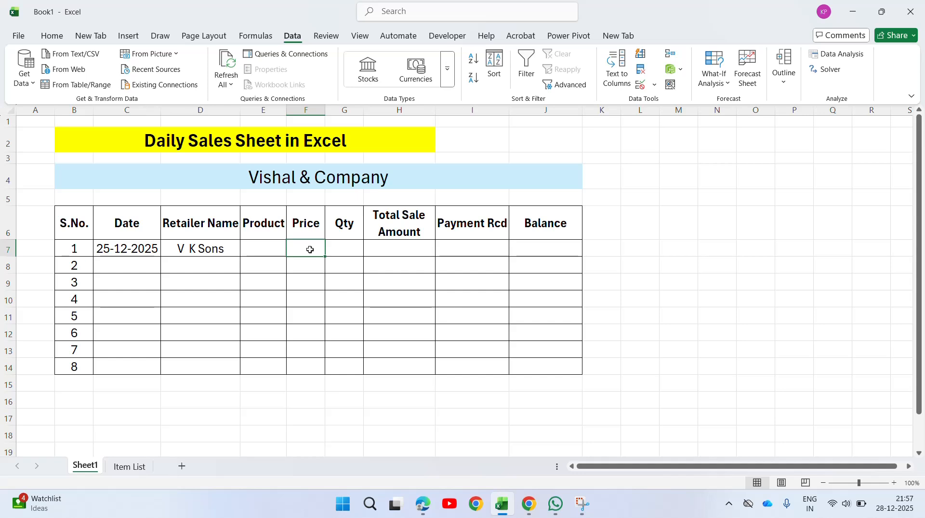
pyautogui.write('=vl')
pyautogui.press('Tab')
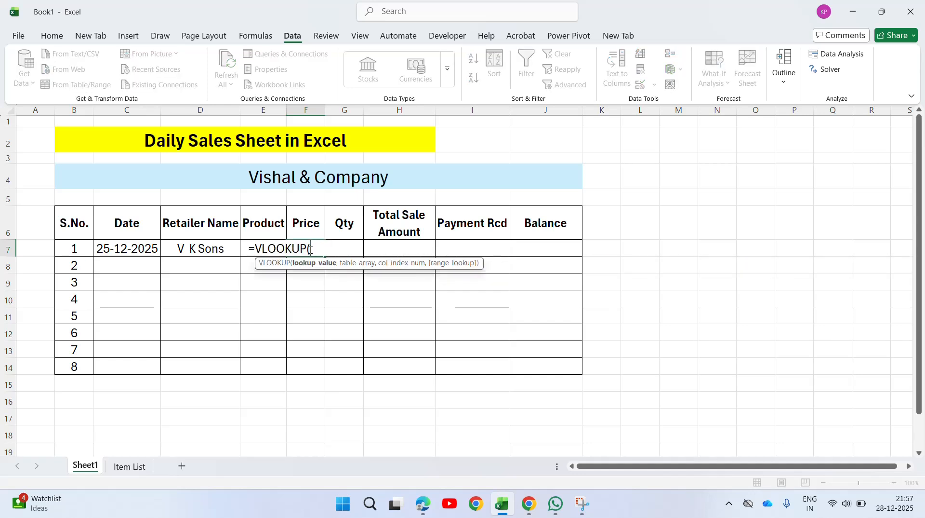
pyautogui.click(204, 249)
pyautogui.press('Right')
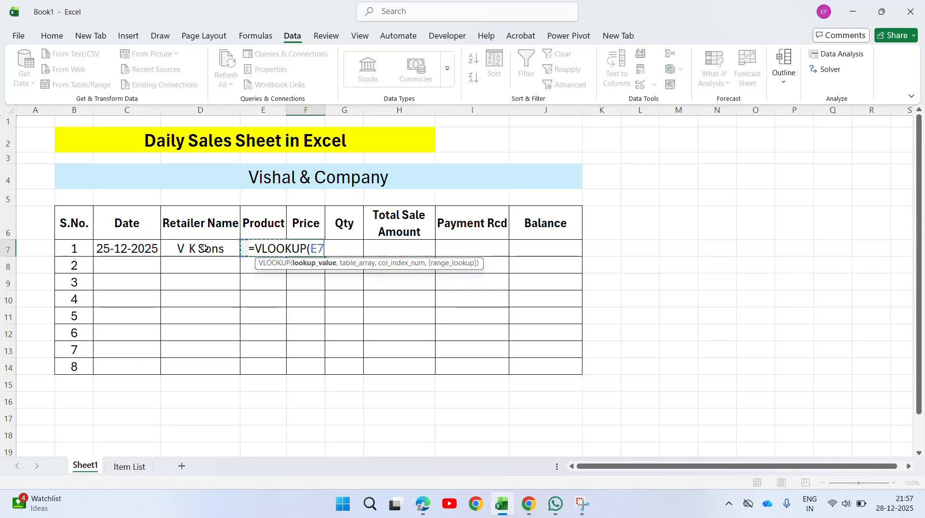
pyautogui.write(',')
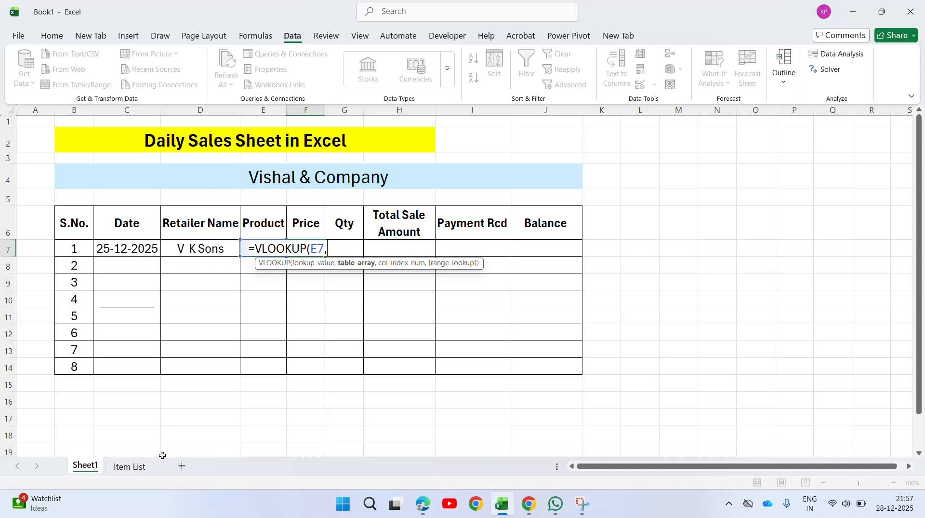
pyautogui.click(137, 474)
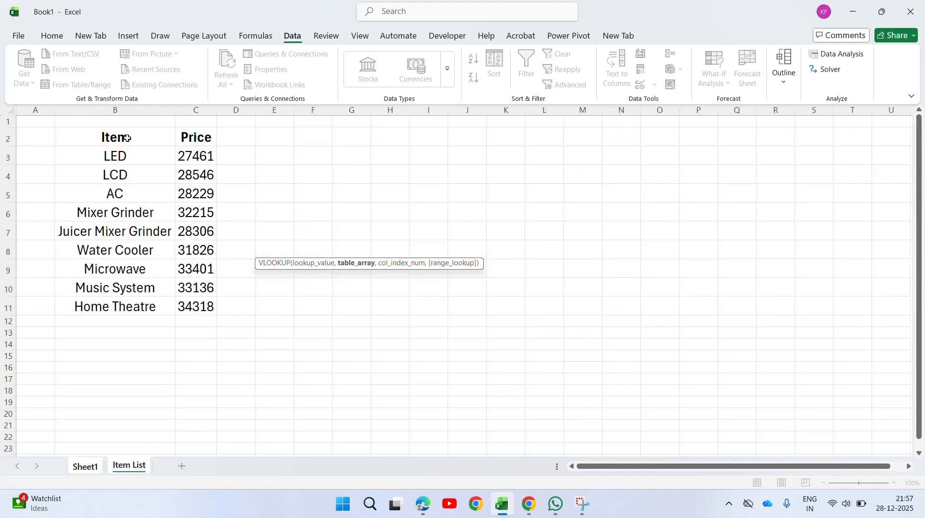
pyautogui.click(107, 158)
pyautogui.hotkey('ctrl', 'shift', 'Right')
pyautogui.hotkey('ctrl', 'shift', 'Down')
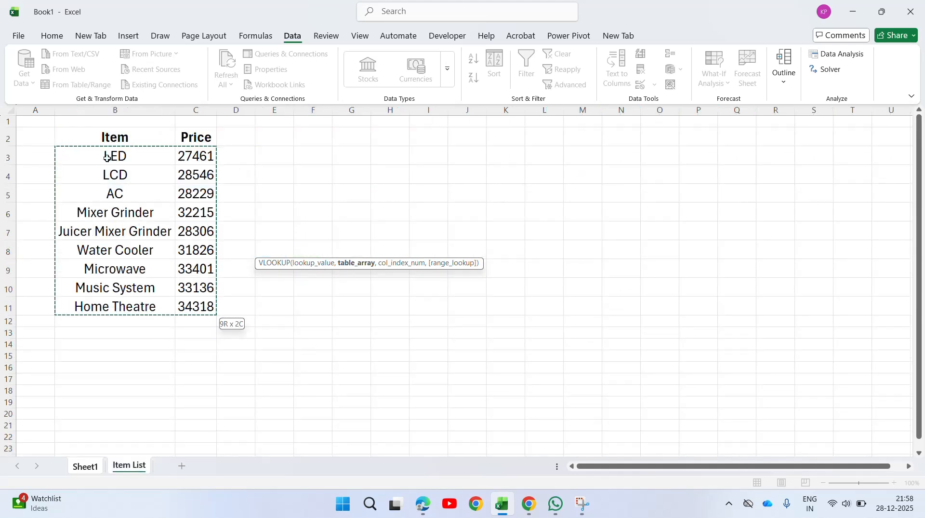
pyautogui.write(',')
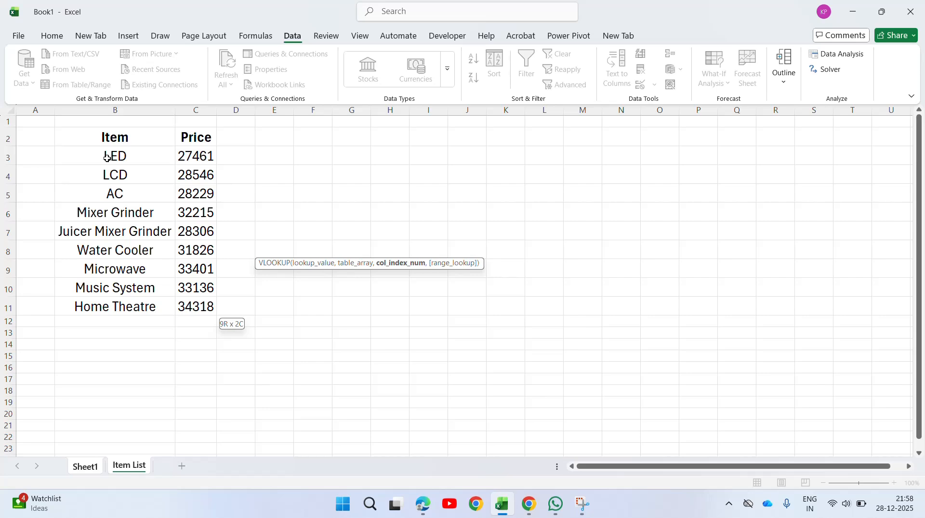
pyautogui.write('2,')
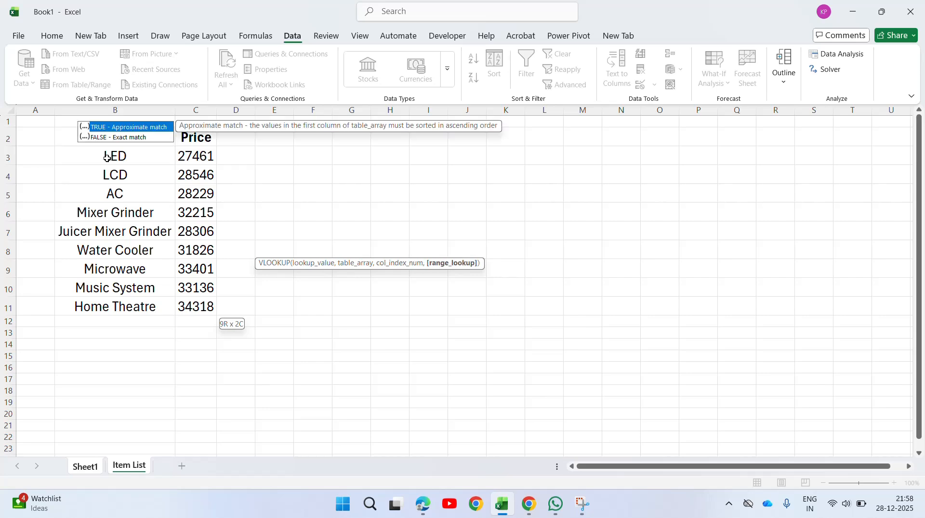
pyautogui.write('0)')
pyautogui.press('Return')
pyautogui.press('Up')
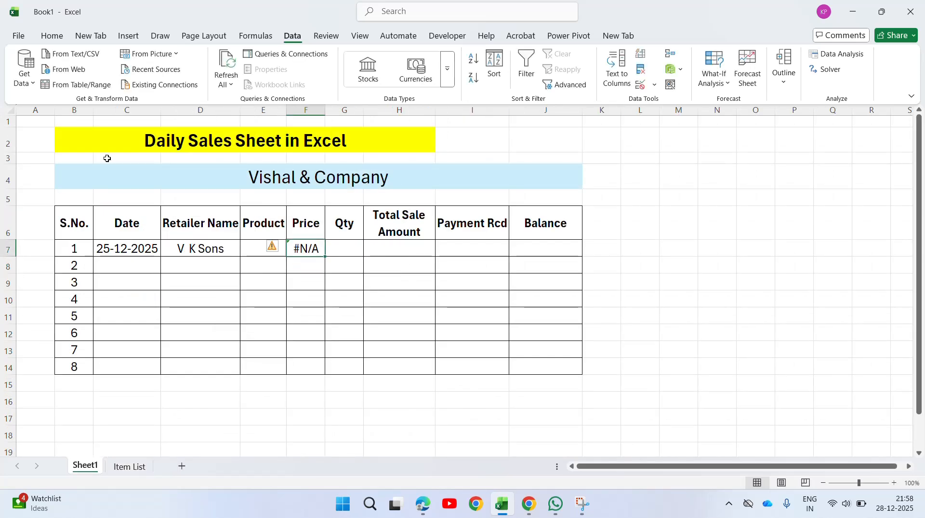
# Copy the VLOOKUP formula from F7 down the Price column to F14
pyautogui.hotkey('ctrl', 'c')
pyautogui.hotkey('shift', 'Down')
pyautogui.hotkey('shift', 'Down')
pyautogui.hotkey('shift', 'Down')
pyautogui.hotkey('shift', 'Down')
pyautogui.hotkey('shift', 'Down')
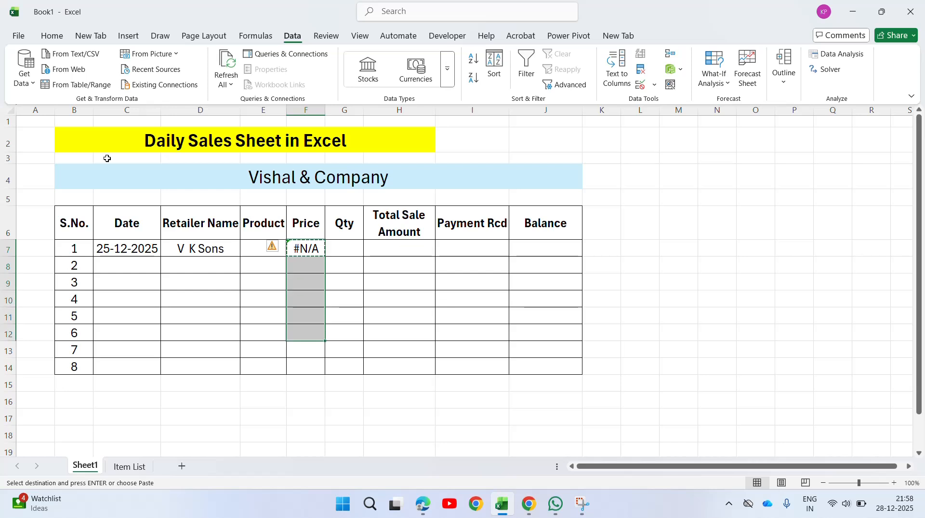
pyautogui.hotkey('shift', 'Down')
pyautogui.hotkey('shift', 'Down')
pyautogui.hotkey('ctrl', 'v')
pyautogui.press('Escape')
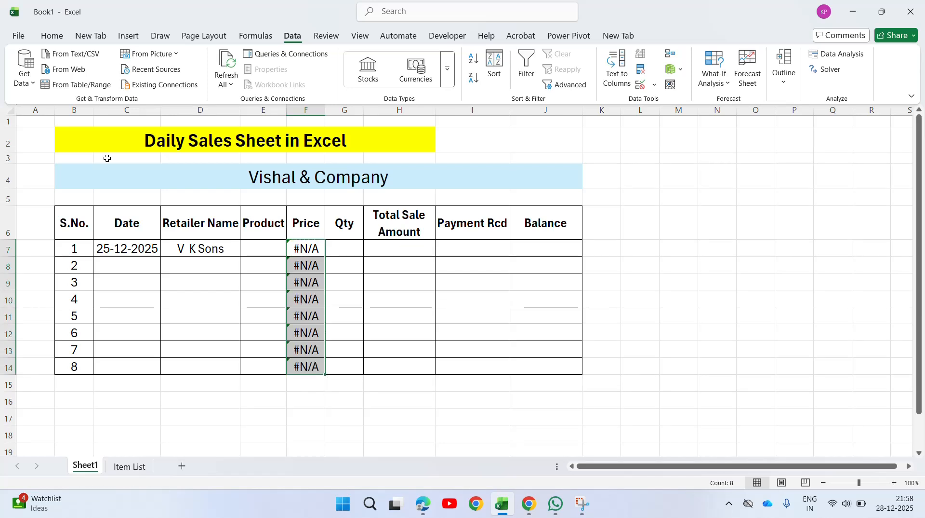
# Wrap the VLOOKUP formula in F7 in IFERROR with an empty string "" as the value if error
pyautogui.press('Right')
pyautogui.press('Left')
pyautogui.press('F2')
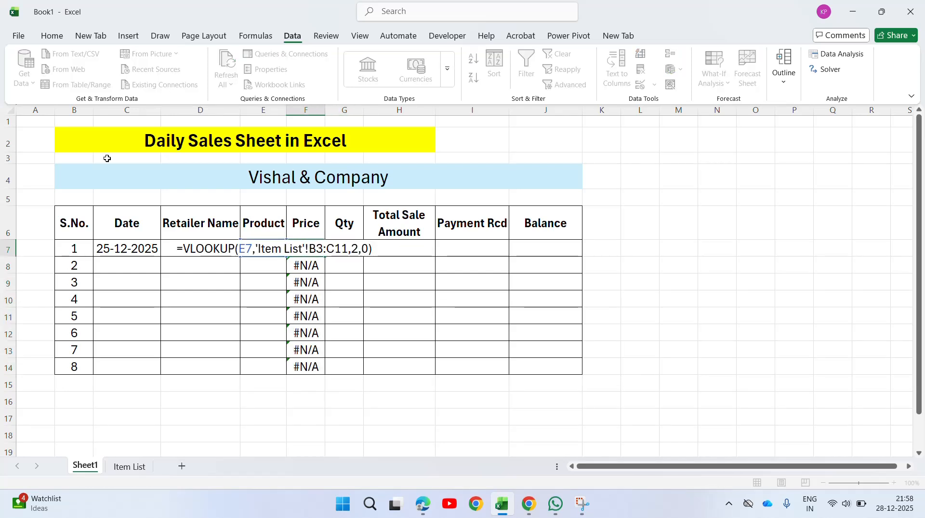
pyautogui.press('Left')
pyautogui.press('Left')
pyautogui.press('Left')
pyautogui.press('Left')
pyautogui.press('Left')
pyautogui.press('Left')
pyautogui.press('Left')
pyautogui.press('Left')
pyautogui.press('Left')
pyautogui.press('Left')
pyautogui.press('Left')
pyautogui.press('Left')
pyautogui.press('Left')
pyautogui.press('Left')
pyautogui.press('Left')
pyautogui.press('Left')
pyautogui.press('Left')
pyautogui.press('Left')
pyautogui.press('Left')
pyautogui.press('Left')
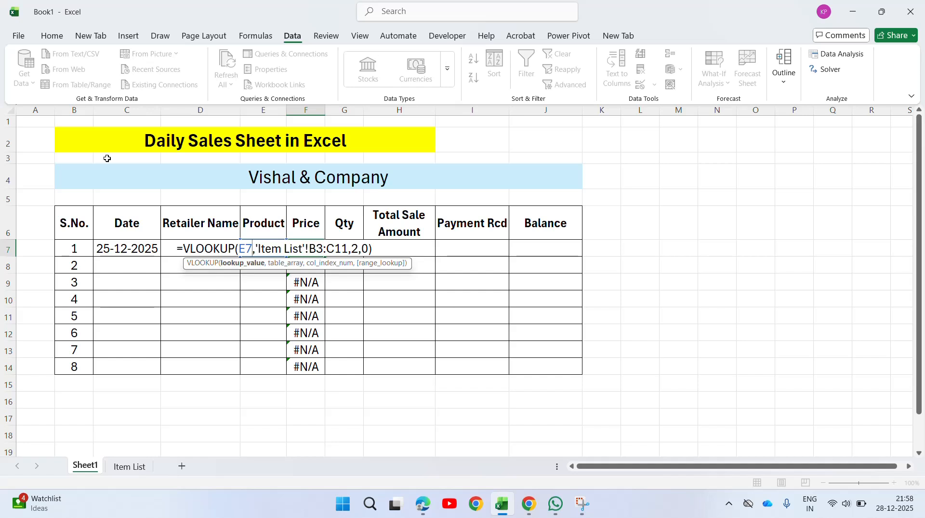
pyautogui.press('Left')
pyautogui.press('Left')
pyautogui.press('Left')
pyautogui.press('Left')
pyautogui.press('Left')
pyautogui.press('Left')
pyautogui.press('Left')
pyautogui.press('Left')
pyautogui.press('Left')
pyautogui.press('Left')
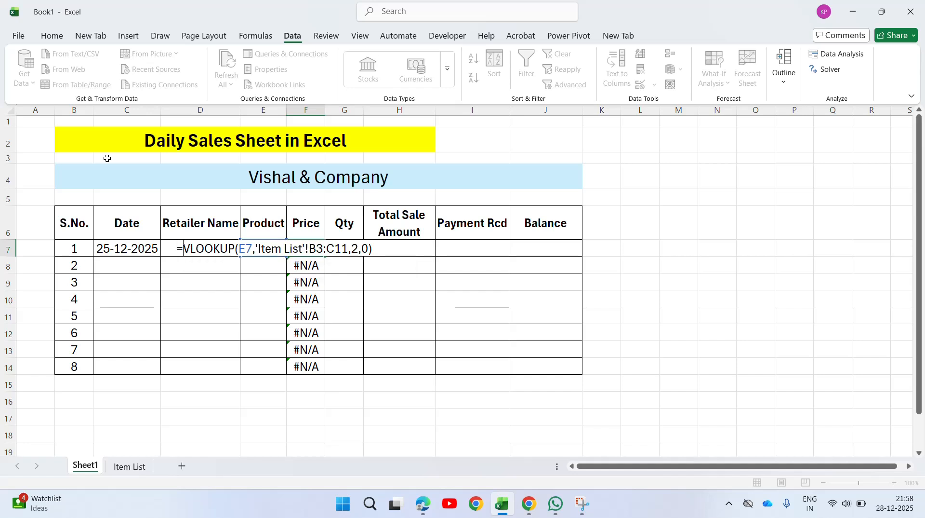
pyautogui.write('IFE')
pyautogui.press('Tab')
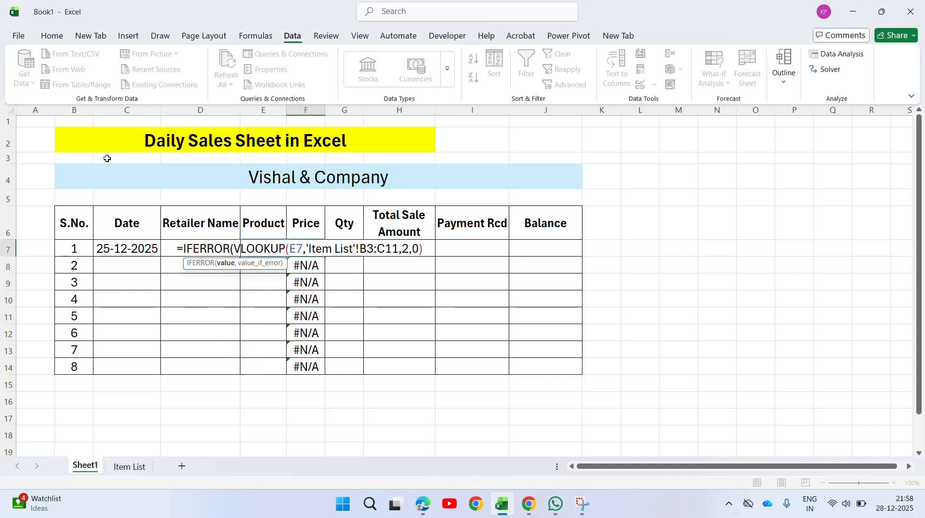
pyautogui.press('Right')
pyautogui.press('Right')
pyautogui.press('Right')
pyautogui.press('Right')
pyautogui.press('Right')
pyautogui.press('Right')
pyautogui.press('Right')
pyautogui.press('Right')
pyautogui.press('Right')
pyautogui.press('Right')
pyautogui.press('Right')
pyautogui.press('Right')
pyautogui.press('Right')
pyautogui.press('Right')
pyautogui.press('Right')
pyautogui.press('Right')
pyautogui.press('Right')
pyautogui.press('Right')
pyautogui.press('Right')
pyautogui.press('Right')
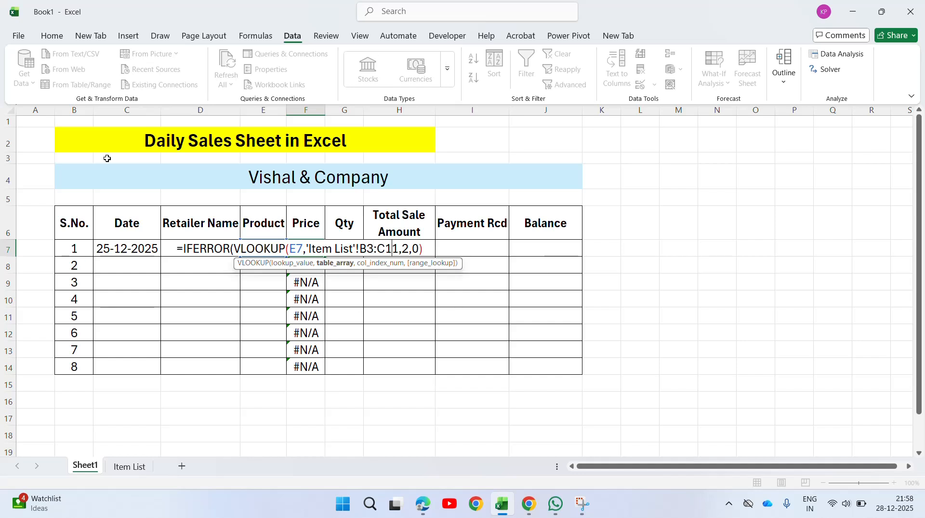
pyautogui.press('Right')
pyautogui.press('Right')
pyautogui.press('Right')
pyautogui.press('Right')
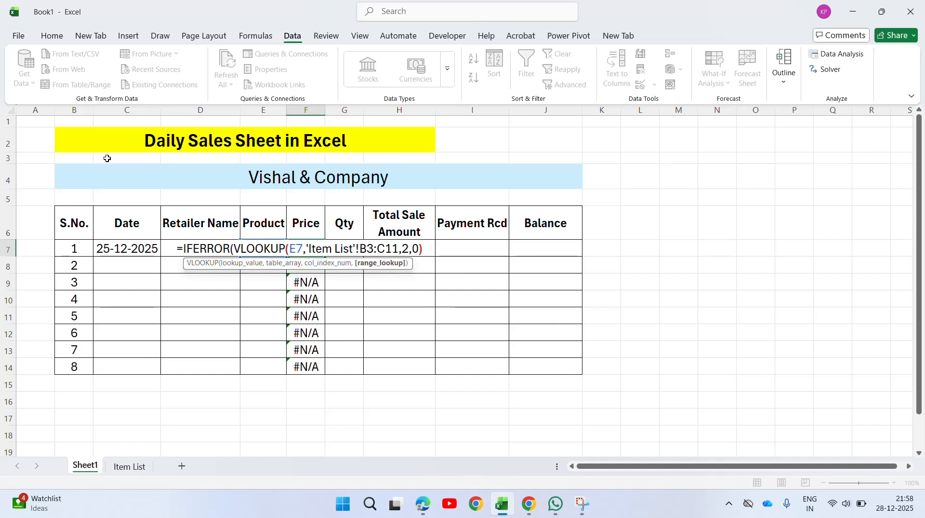
pyautogui.press('Right')
pyautogui.write(',')
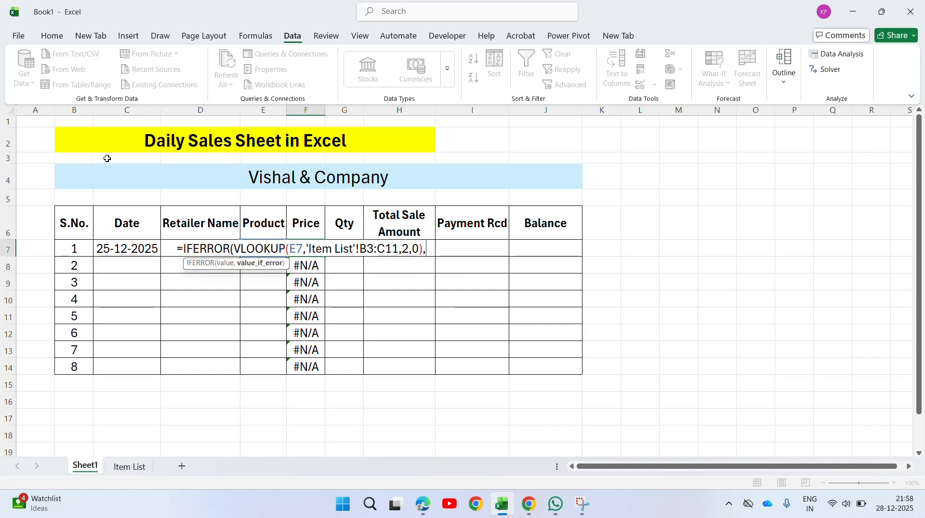
pyautogui.write('""')
pyautogui.press('Return')
pyautogui.press('Return')
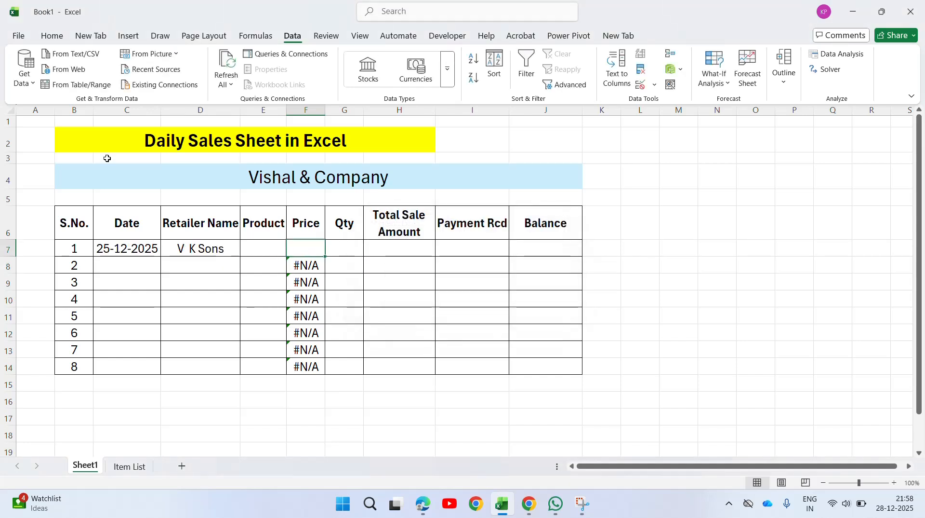
# Copy the IFERROR formula from F7 to the remaining Price cells down to F14
pyautogui.hotkey('ctrl', 'c')
pyautogui.hotkey('ctrl', 'shift', 'Down')
pyautogui.hotkey('ctrl', 'v')
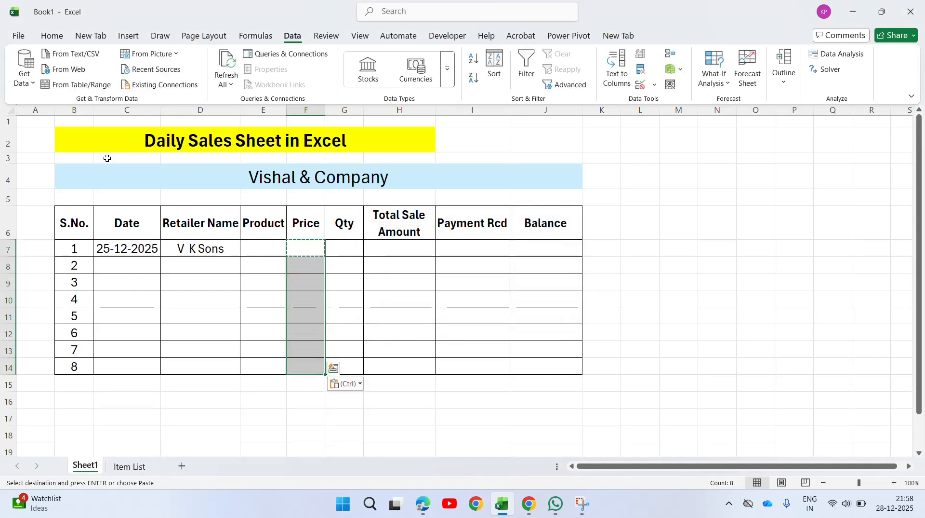
pyautogui.press('Escape')
pyautogui.press('Right')
pyautogui.press('Right')
pyautogui.press('Left')
pyautogui.press('Left')
pyautogui.press('Left')
pyautogui.press('Down')
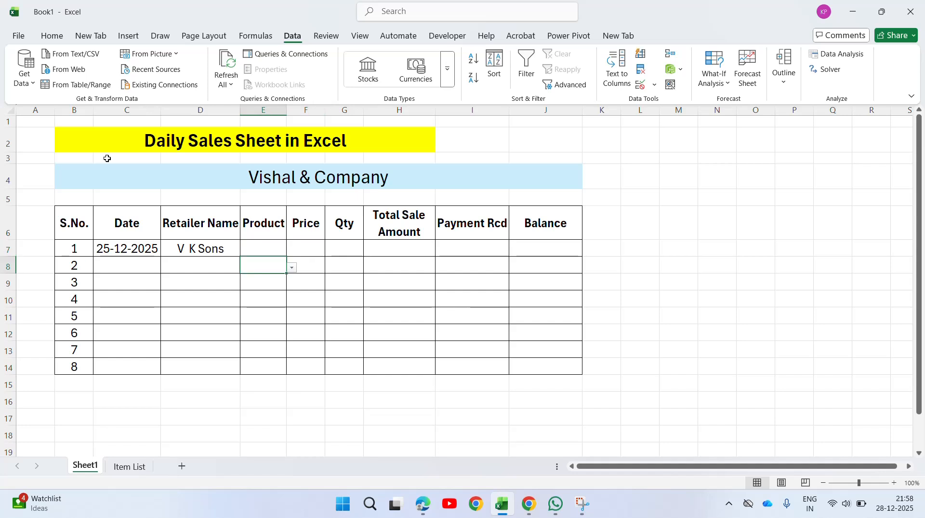
pyautogui.press('Down')
pyautogui.press('Down')
pyautogui.press('Up')
pyautogui.press('Up')
pyautogui.press('Up')
pyautogui.press('Right')
pyautogui.press('Right')
pyautogui.press('Right')
pyautogui.press('Right')
pyautogui.press('Right')
pyautogui.press('Right')
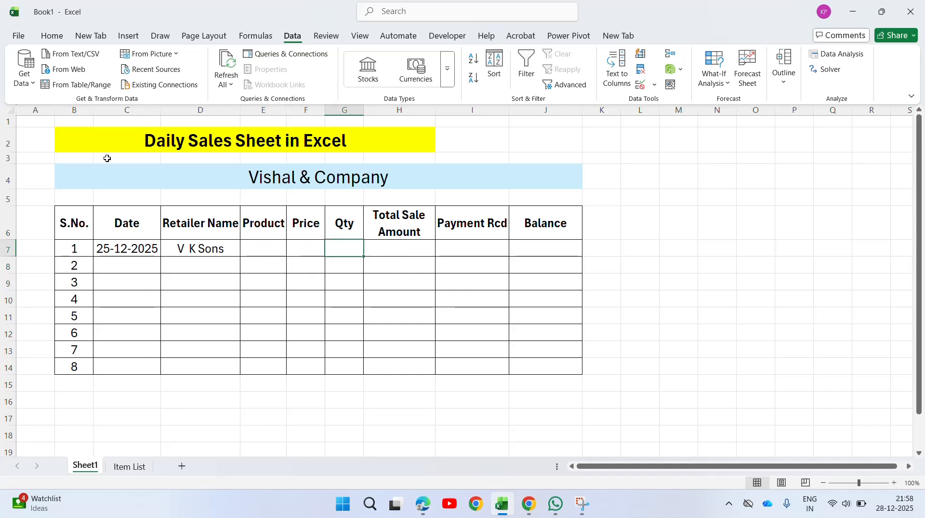
pyautogui.press('Left')
pyautogui.press('Left')
pyautogui.press('Left')
pyautogui.press('Right')
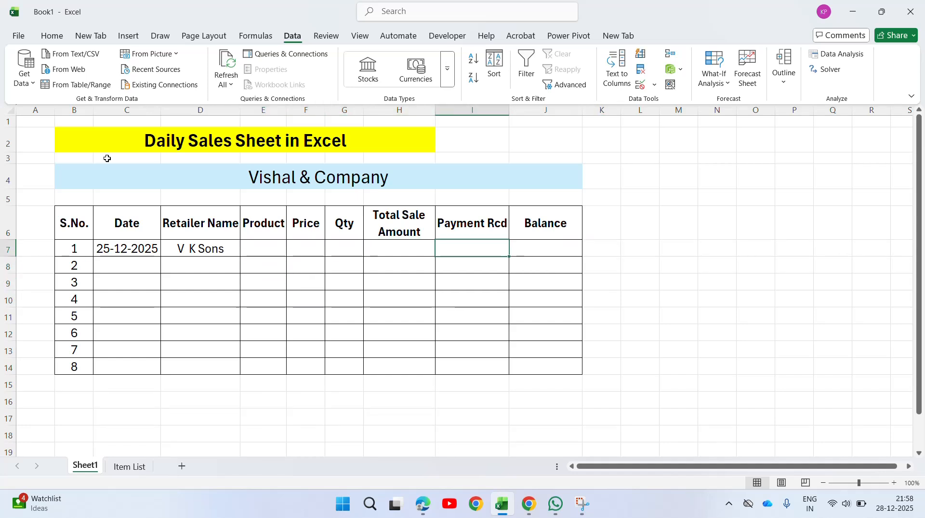
pyautogui.press('Left')
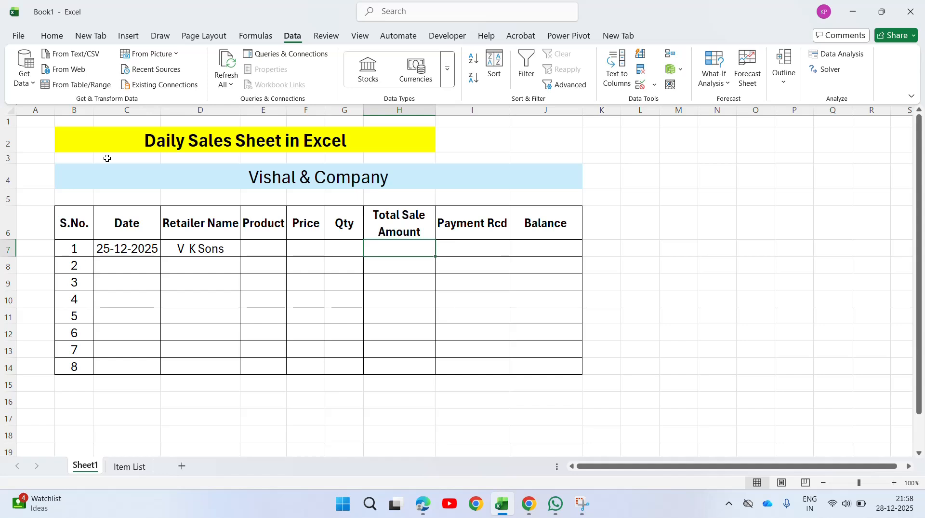
pyautogui.press('Right')
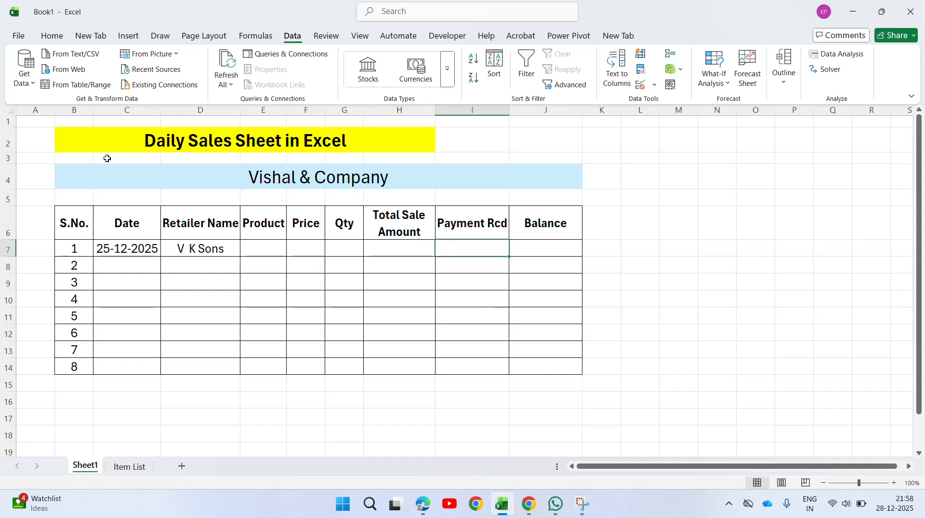
pyautogui.press('Right')
pyautogui.press('Left')
pyautogui.press('Left')
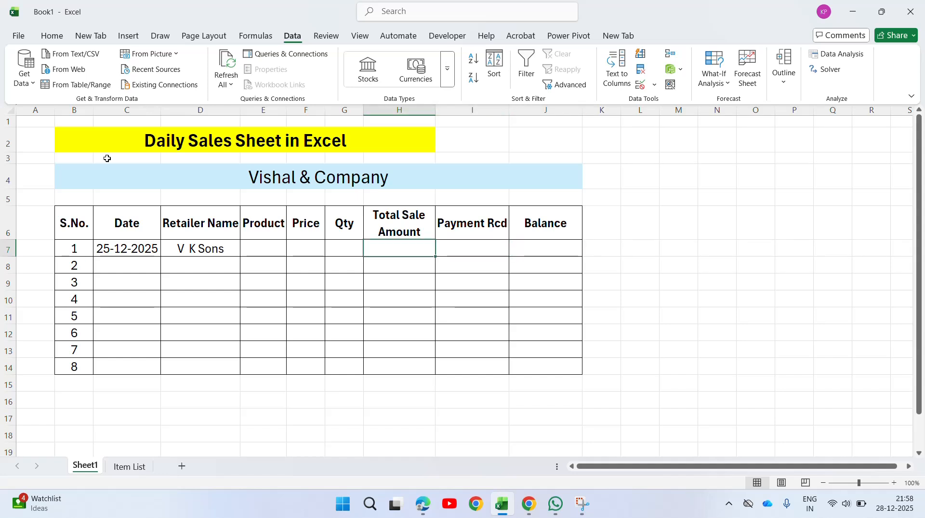
pyautogui.press('Right')
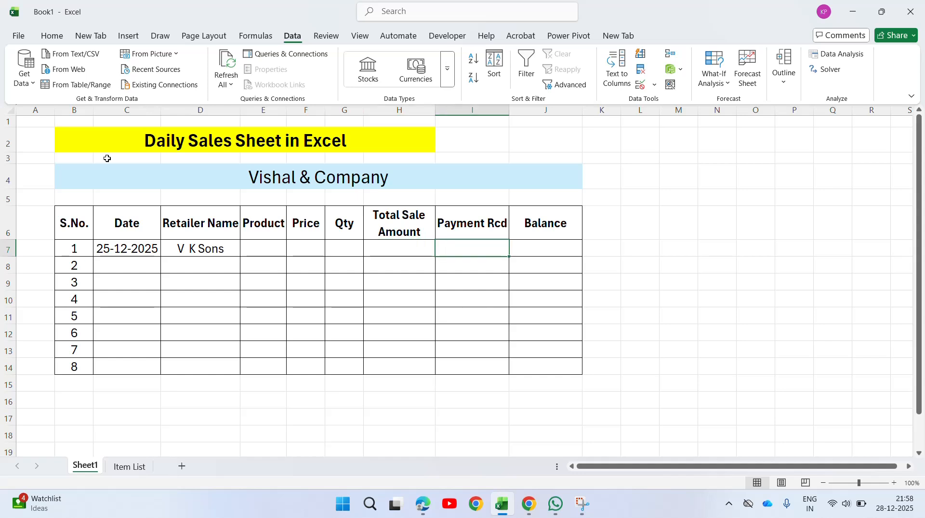
pyautogui.press('Right')
pyautogui.press('Left')
# Enter the formula =H7-I7 in J7 to calculate the balance from the total sale amount and payment received
pyautogui.press('Right')
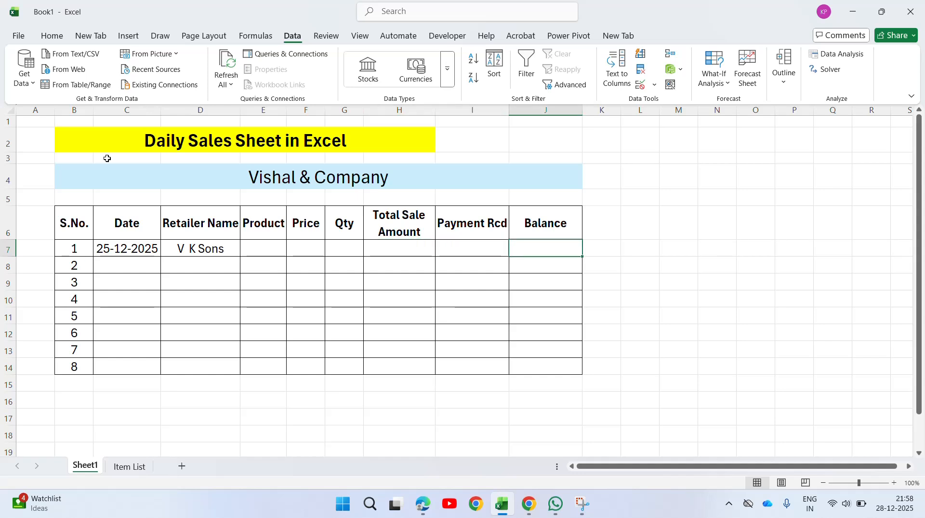
pyautogui.write('=')
pyautogui.press('Left')
pyautogui.press('Left')
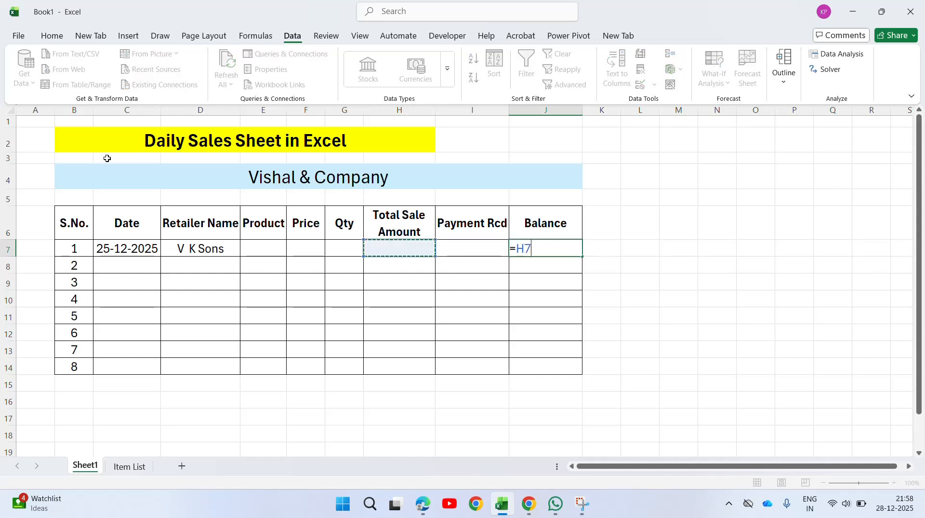
pyautogui.write('-')
pyautogui.press('Left')
pyautogui.press('Return')
# Copy the balance formula from J7 down the Balance column to J14
pyautogui.press('Up')
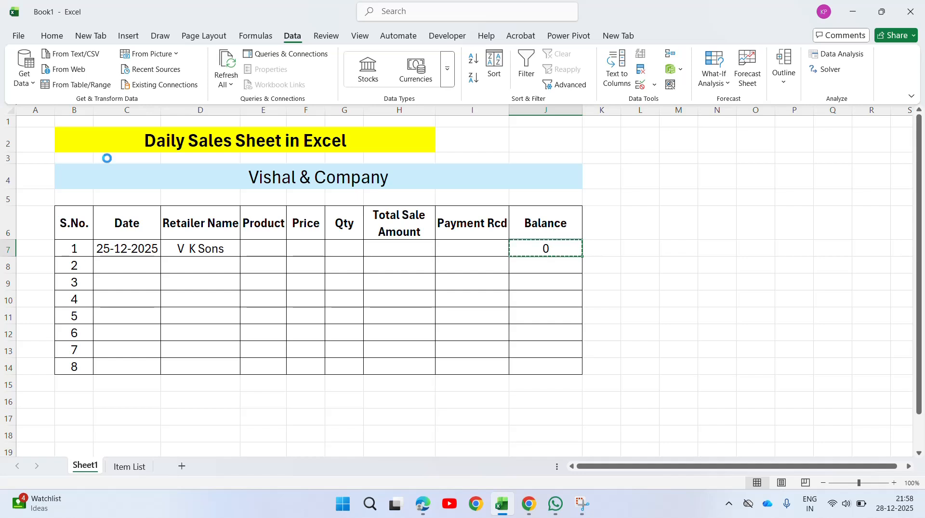
pyautogui.hotkey('ctrl', 'c')
pyautogui.hotkey('shift', 'Down')
pyautogui.hotkey('shift', 'Down')
pyautogui.hotkey('shift', 'Down')
pyautogui.hotkey('shift', 'Down')
pyautogui.hotkey('shift', 'Down')
pyautogui.hotkey('shift', 'Down')
pyautogui.hotkey('shift', 'Down')
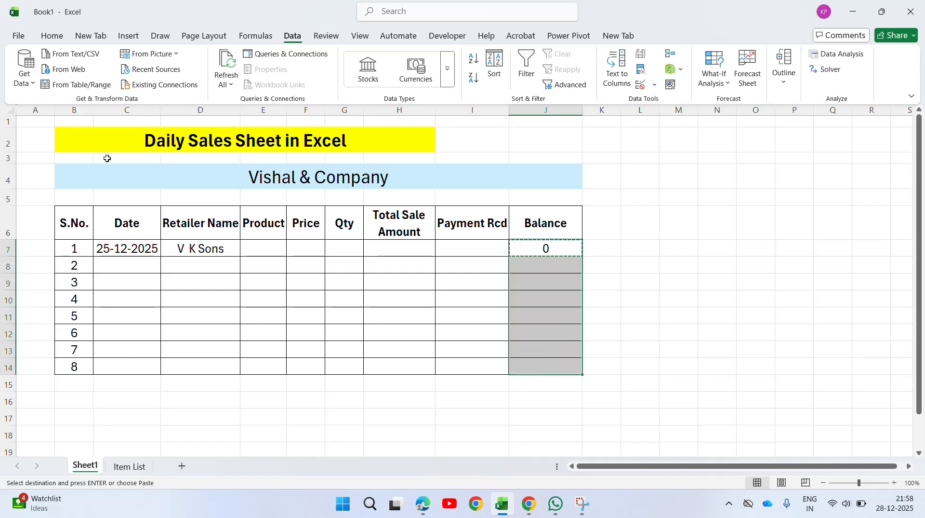
pyautogui.hotkey('ctrl', 'v')
pyautogui.press('Escape')
# Fill the table's header row B6:J6 with the lightest green theme color
pyautogui.press('Left')
pyautogui.press('Left')
pyautogui.press('Left')
pyautogui.press('Left')
pyautogui.press('Left')
pyautogui.press('Left')
pyautogui.press('Up')
pyautogui.press('Left')
pyautogui.press('Left')
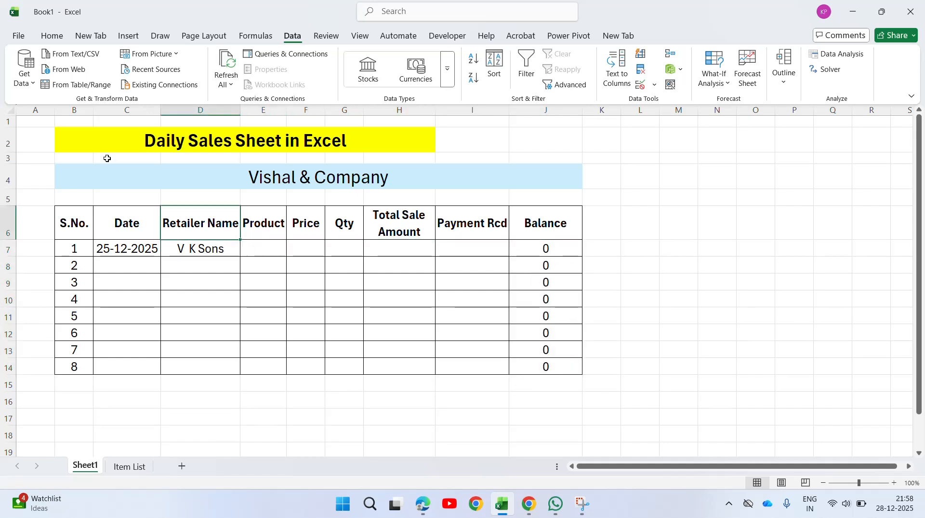
pyautogui.hotkey('ctrl', 'shift', 'Right')
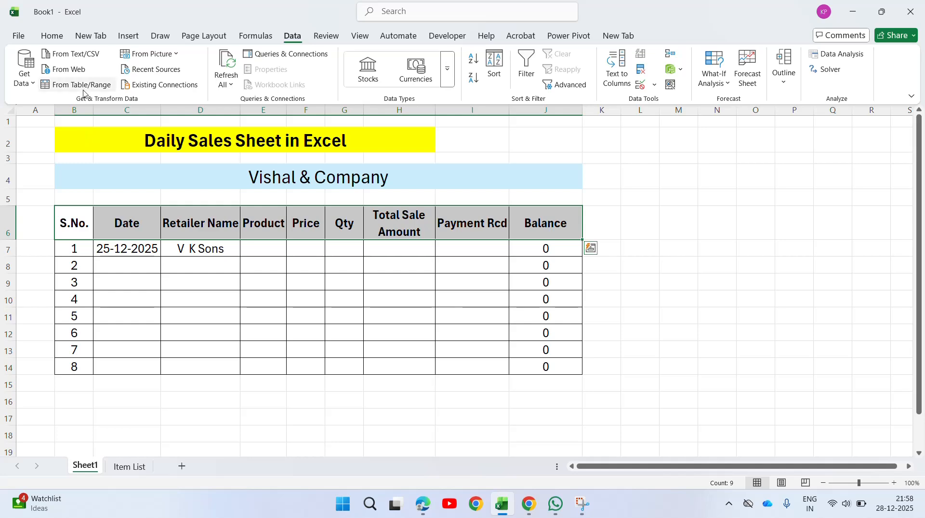
pyautogui.click(51, 36)
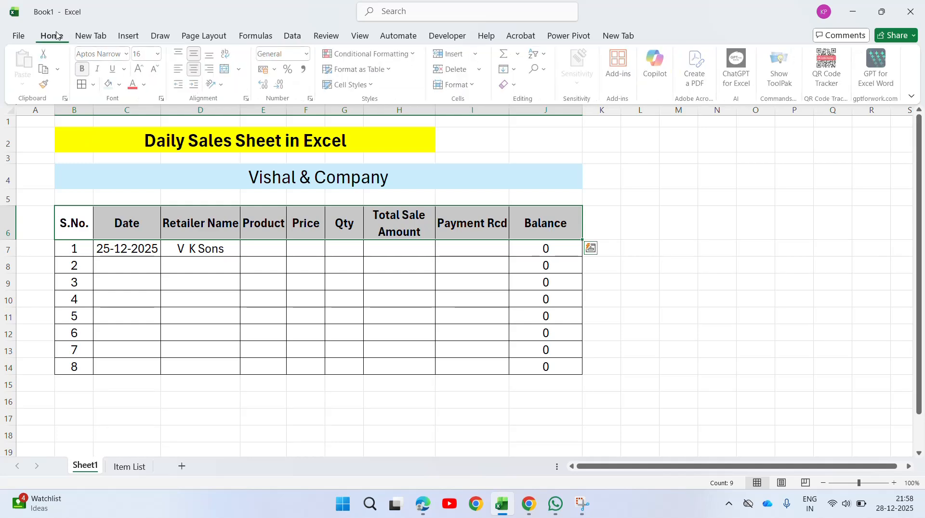
pyautogui.click(122, 85)
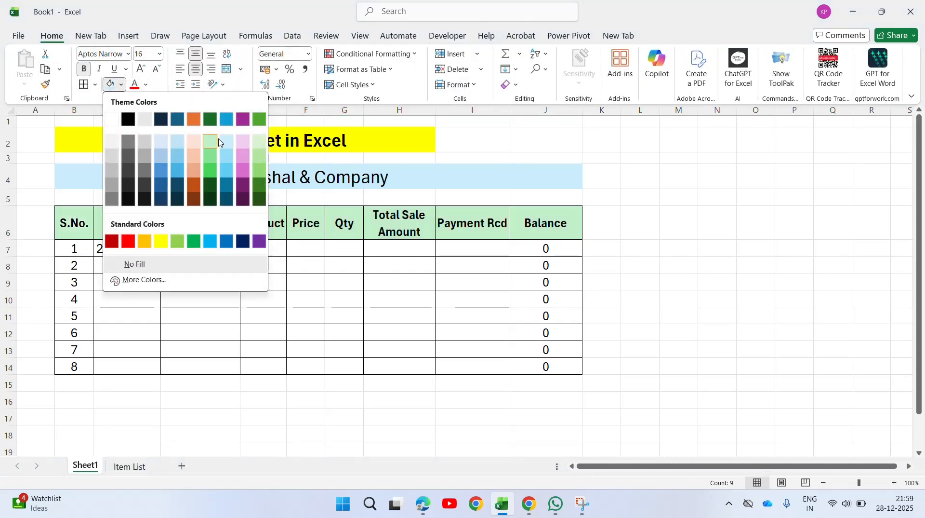
pyautogui.click(215, 144)
pyautogui.click(166, 211)
# Choose LED from the product dropdown in E7 and leave the Qty cell G7 empty
pyautogui.press('Down')
pyautogui.press('Down')
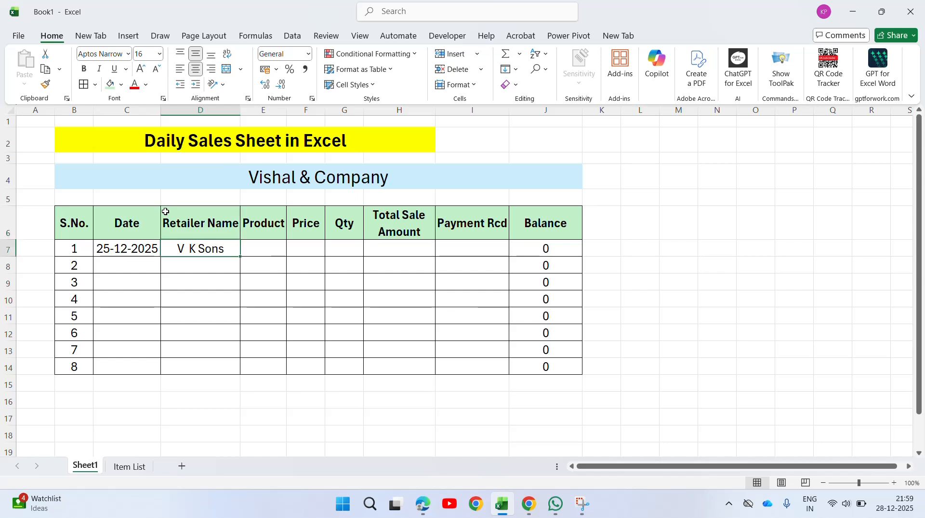
pyautogui.press('Up')
pyautogui.press('Right')
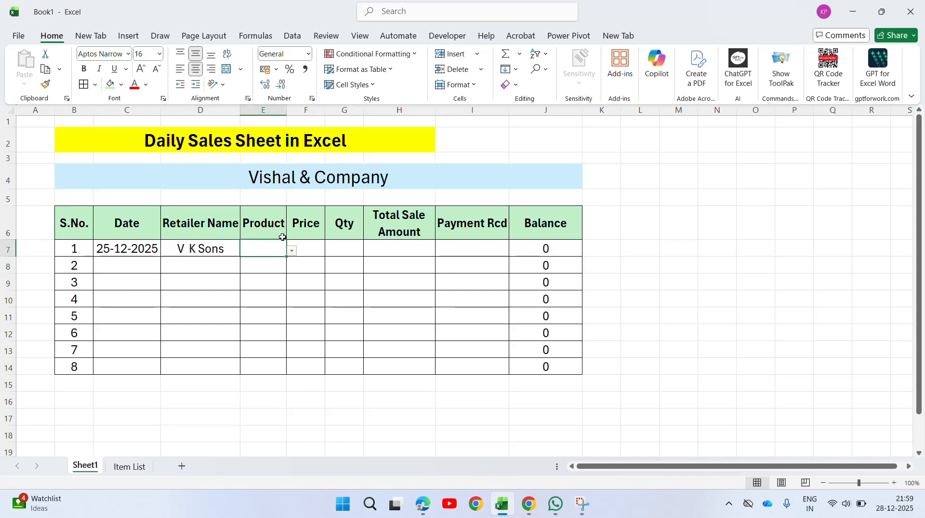
pyautogui.click(291, 250)
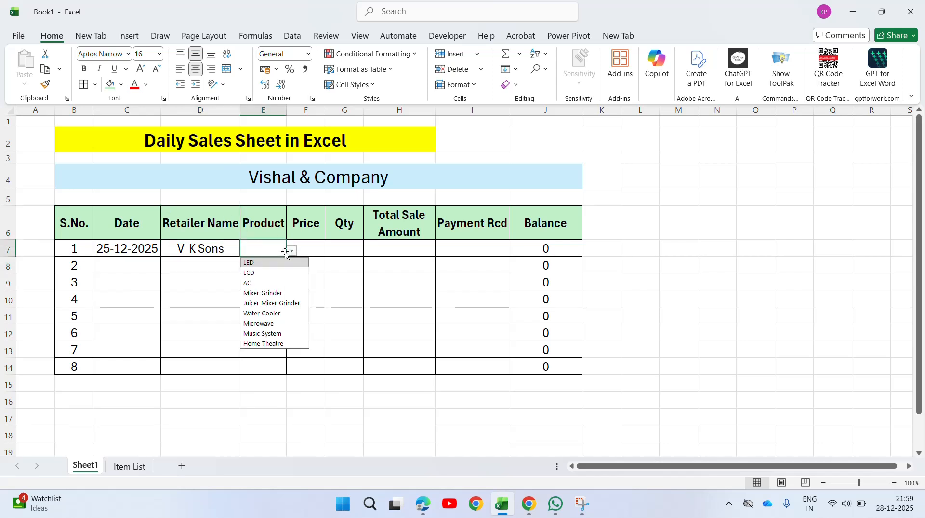
pyautogui.click(261, 262)
pyautogui.click(331, 254)
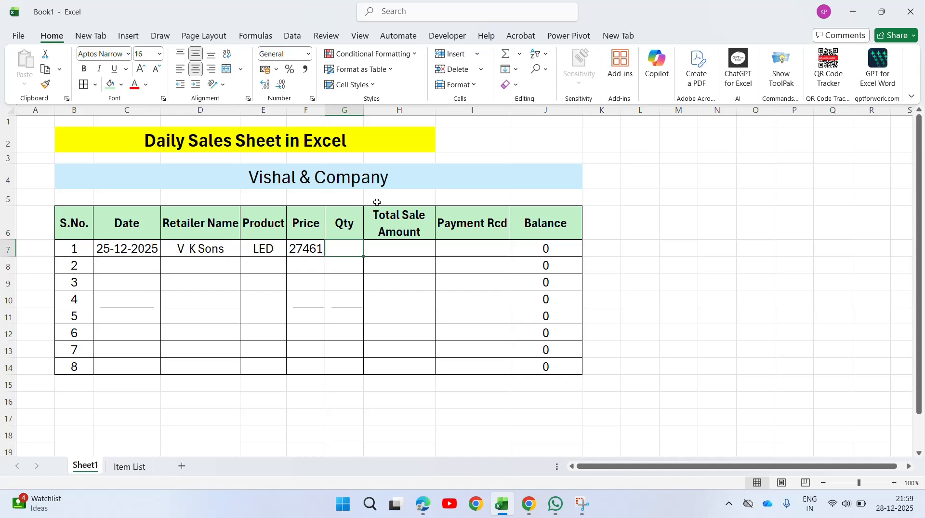
pyautogui.write('5')
pyautogui.press('BackSpace')
# Enter the formula =F7*G7 in H7 to calculate the total sale amount from price and quantity
pyautogui.click(366, 247)
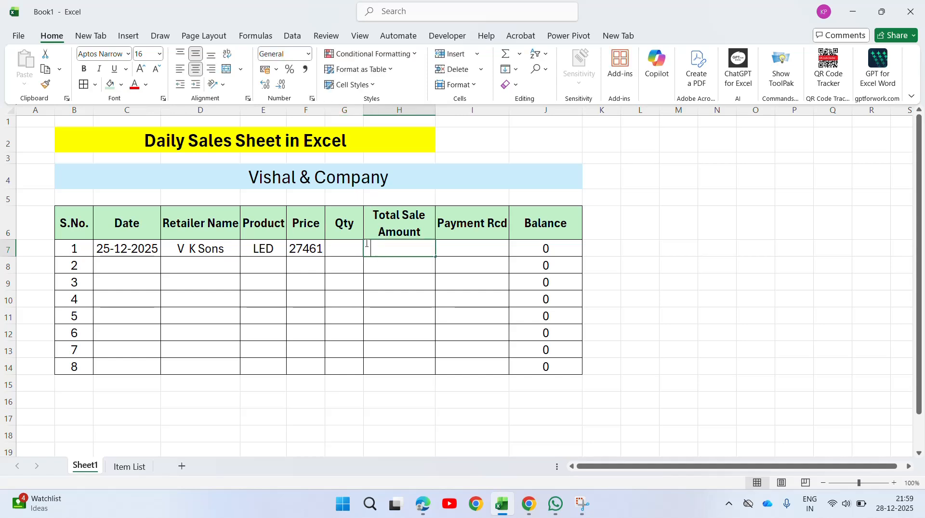
pyautogui.write('=')
pyautogui.press('Left')
pyautogui.press('Left')
pyautogui.write('*')
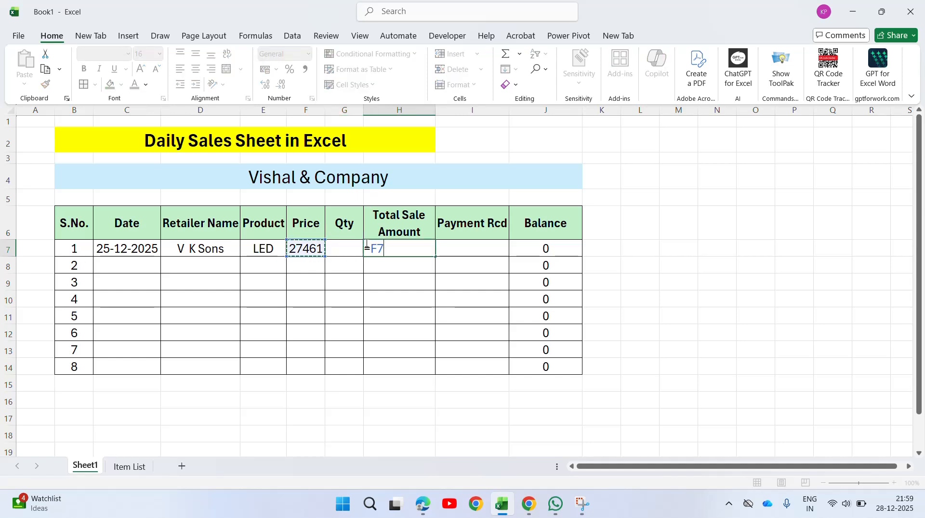
pyautogui.press('Left')
pyautogui.hotkey('ctrl', 'Return')
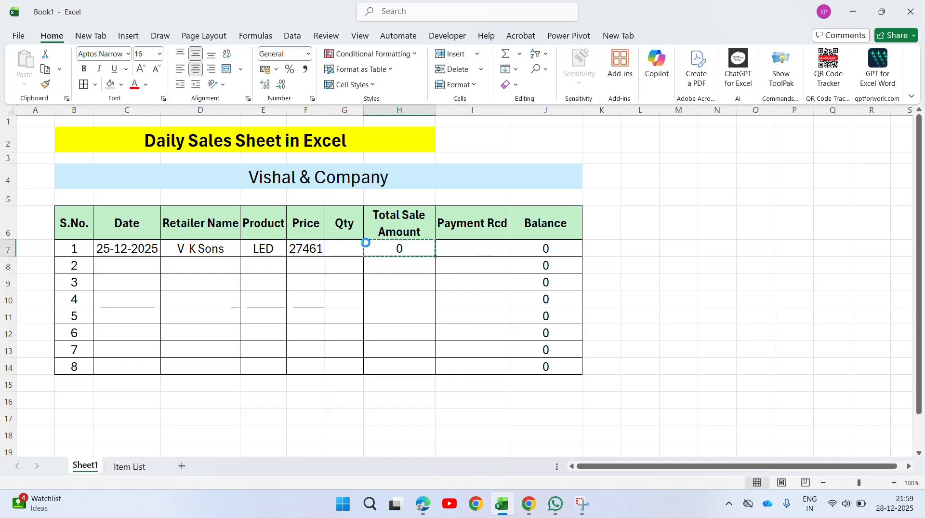
# Copy the total sale amount formula from H7 down the Total Sale Amount column to H14
pyautogui.hotkey('ctrl', 'c')
pyautogui.hotkey('shift', 'Down')
pyautogui.hotkey('shift', 'Down')
pyautogui.hotkey('shift', 'Down')
pyautogui.hotkey('shift', 'Down')
pyautogui.hotkey('shift', 'Down')
pyautogui.hotkey('shift', 'Down')
pyautogui.hotkey('shift', 'Down')
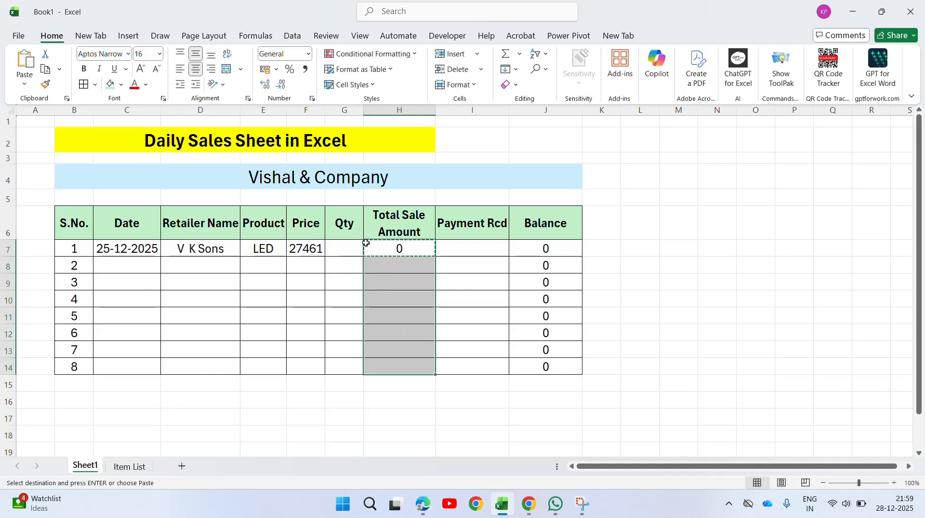
pyautogui.hotkey('ctrl', 'v')
pyautogui.press('Escape')
pyautogui.press('Down')
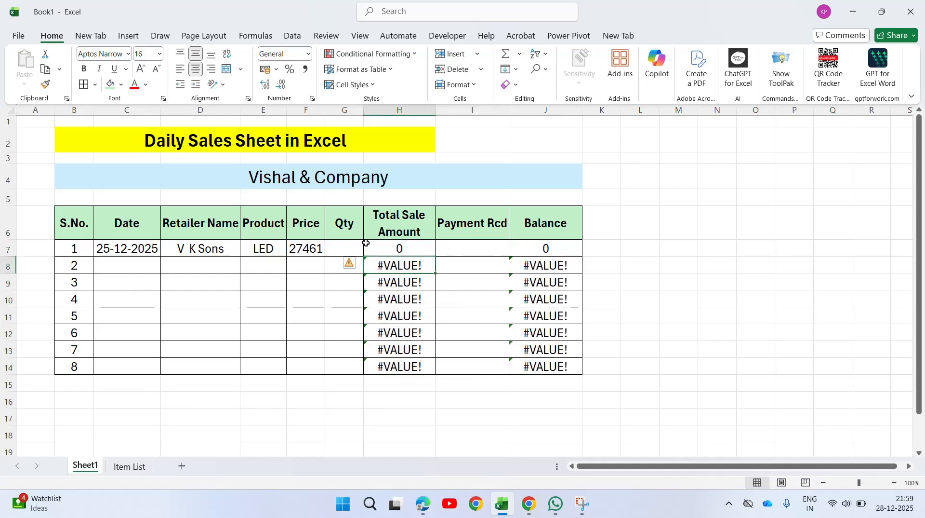
# Inspect the total sale amount formulas in H7 through H10 to check their price and quantity references
pyautogui.press('F2')
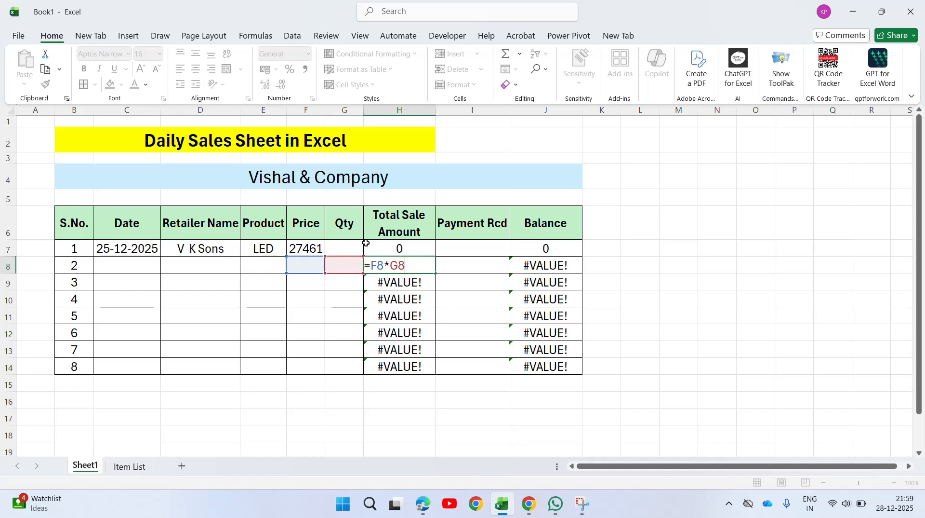
pyautogui.press('Escape')
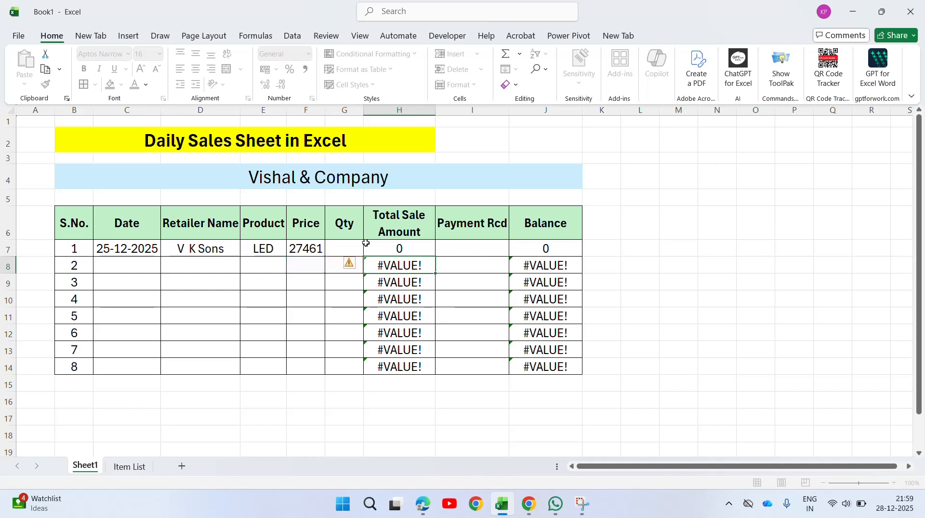
pyautogui.press('Up')
pyautogui.press('F2')
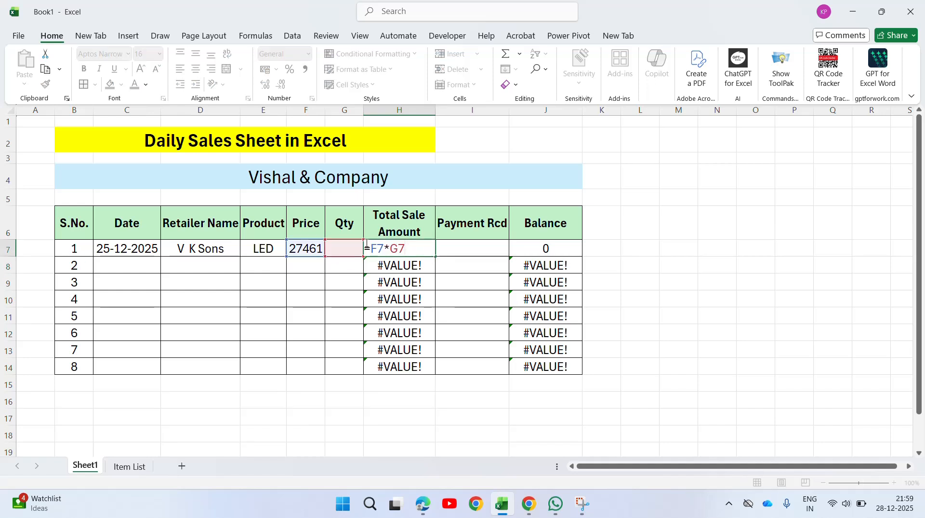
pyautogui.press('Escape')
pyautogui.press('Down')
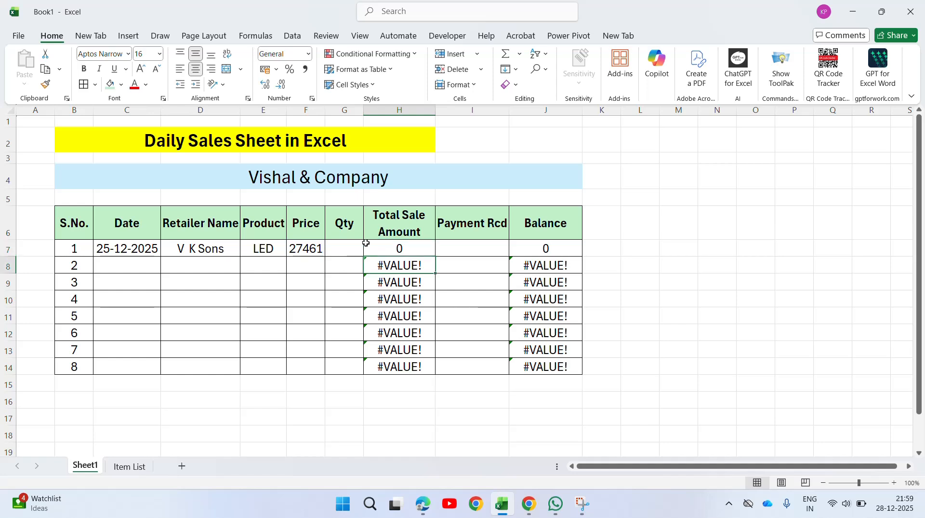
pyautogui.press('F2')
pyautogui.press('Escape')
pyautogui.press('Down')
pyautogui.press('F2')
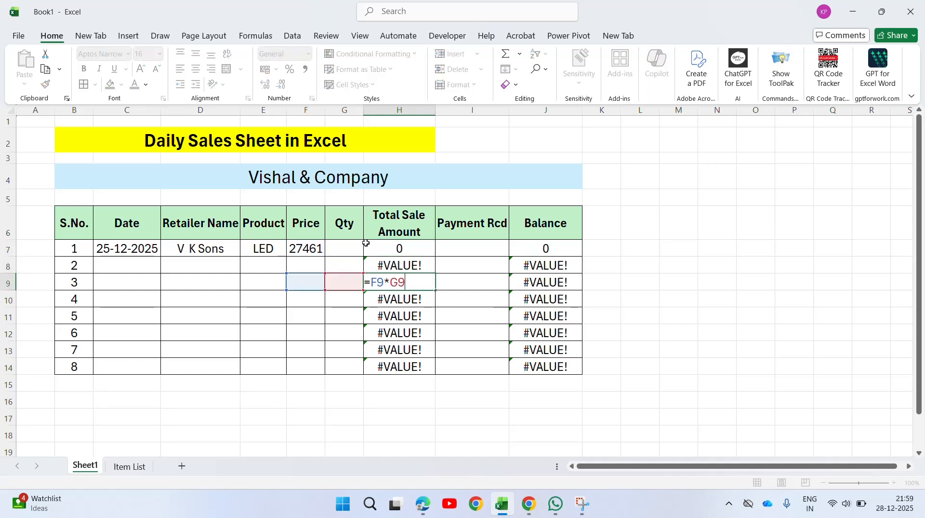
pyautogui.press('Escape')
pyautogui.press('Down')
pyautogui.press('F2')
pyautogui.press('Escape')
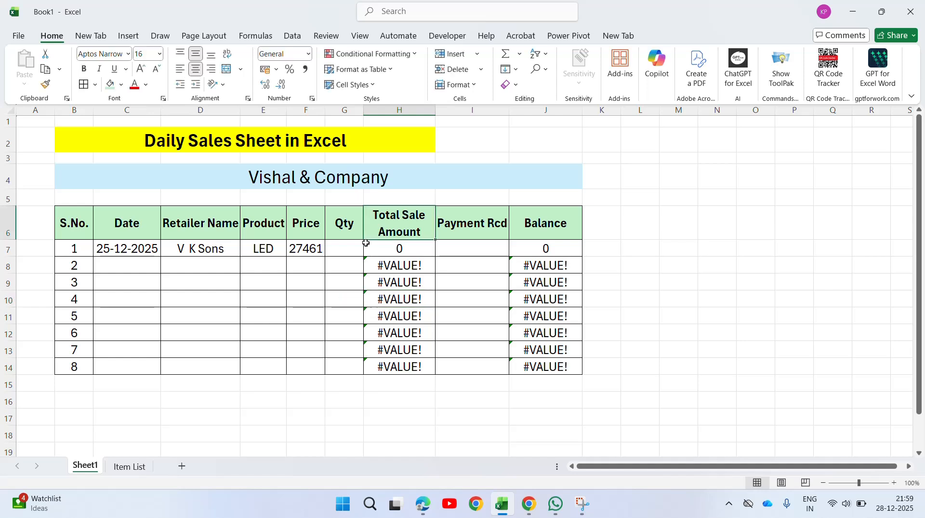
# Enter a quantity of 5 in G7 for the first sales row
pyautogui.hotkey('ctrl', 'Up')
pyautogui.press('Down')
pyautogui.press('Right')
pyautogui.press('Right')
pyautogui.press('Left')
pyautogui.press('Left')
pyautogui.press('Left')
pyautogui.press('Left')
pyautogui.press('Left')
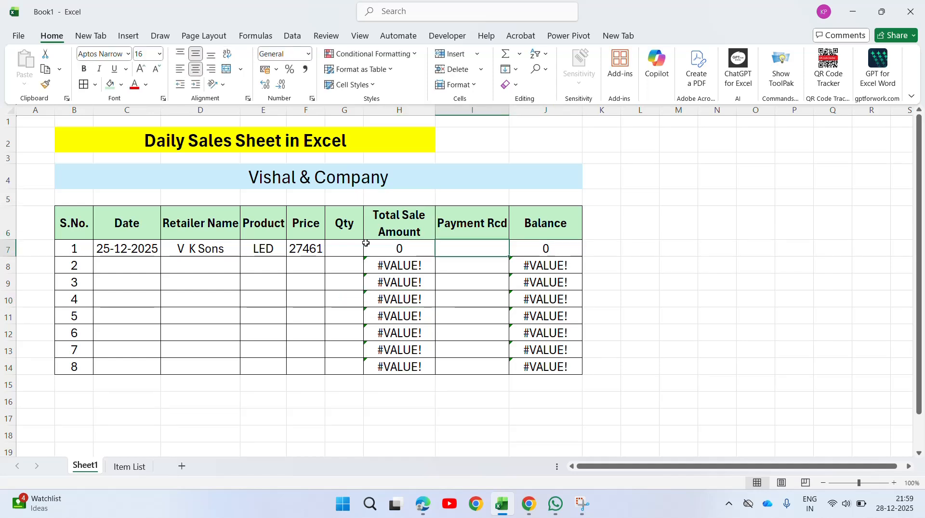
pyautogui.press('Left')
pyautogui.press('Left')
pyautogui.press('Right')
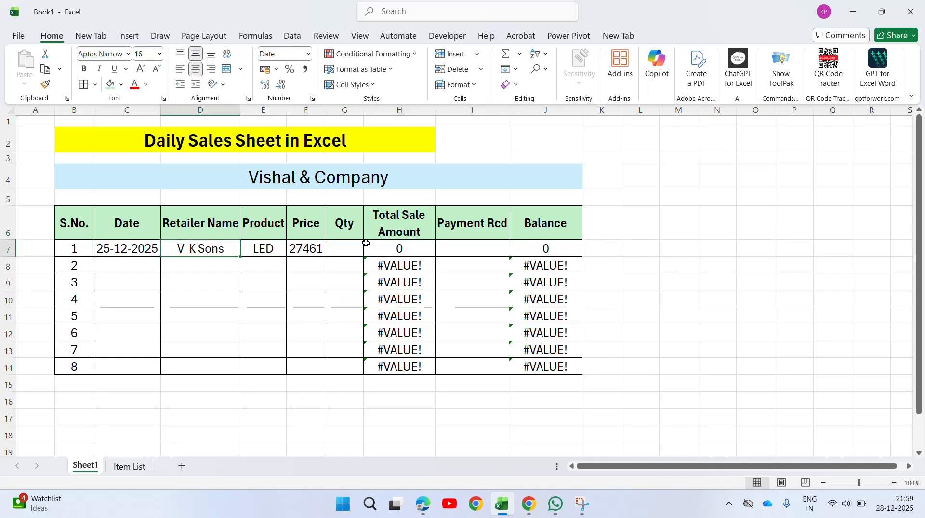
pyautogui.press('Right')
pyautogui.press('Right')
pyautogui.press('Right')
pyautogui.write('5')
pyautogui.press('Return')
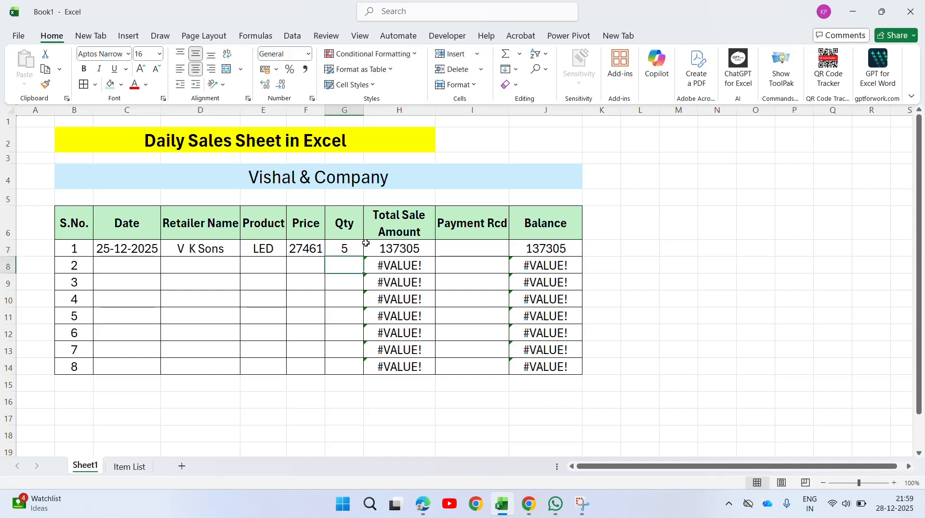
# Enter 120000 as the payment received in I7 for the first sales row
pyautogui.press('Up')
pyautogui.press('Right')
pyautogui.press('Right')
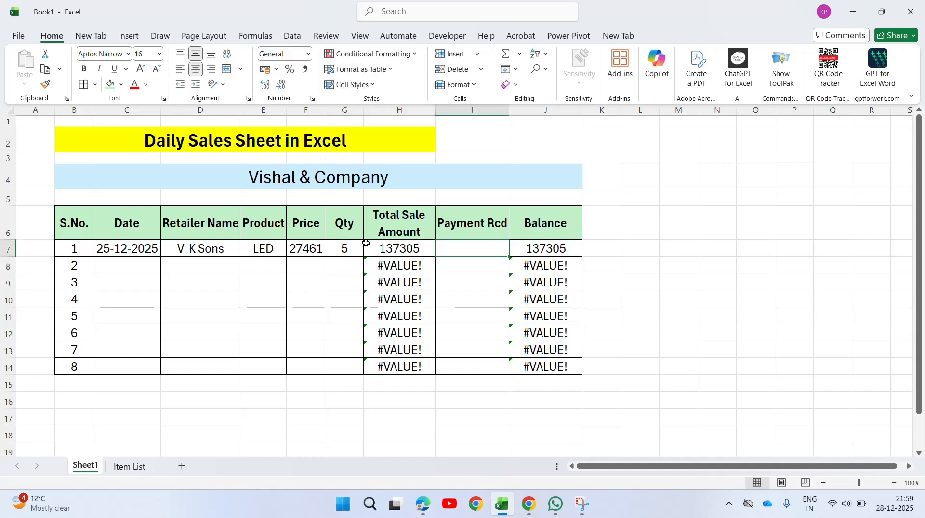
pyautogui.press('Left')
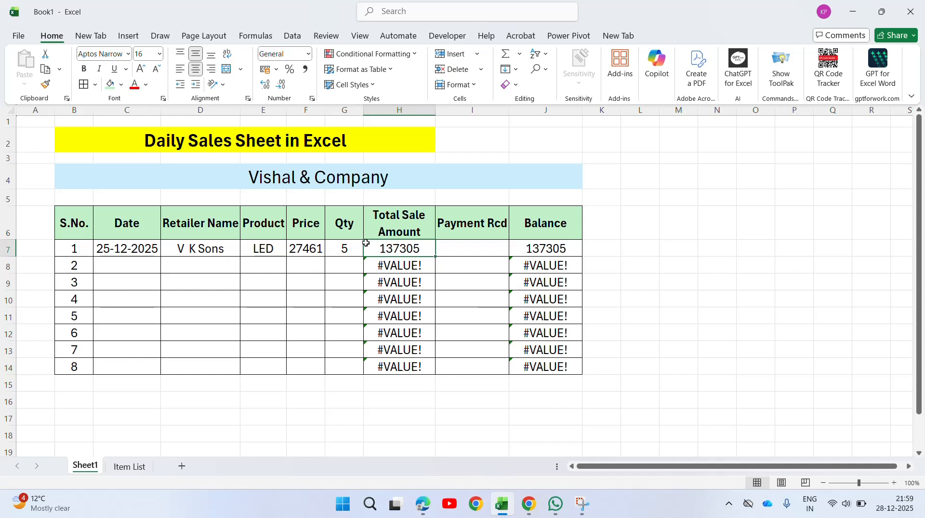
pyautogui.press('Right')
pyautogui.write('120')
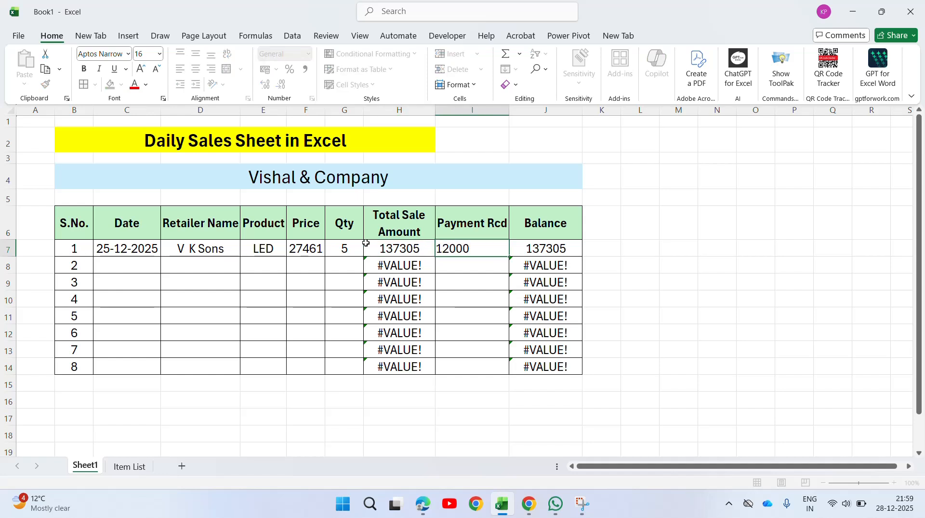
pyautogui.write('000')
pyautogui.press('Return')
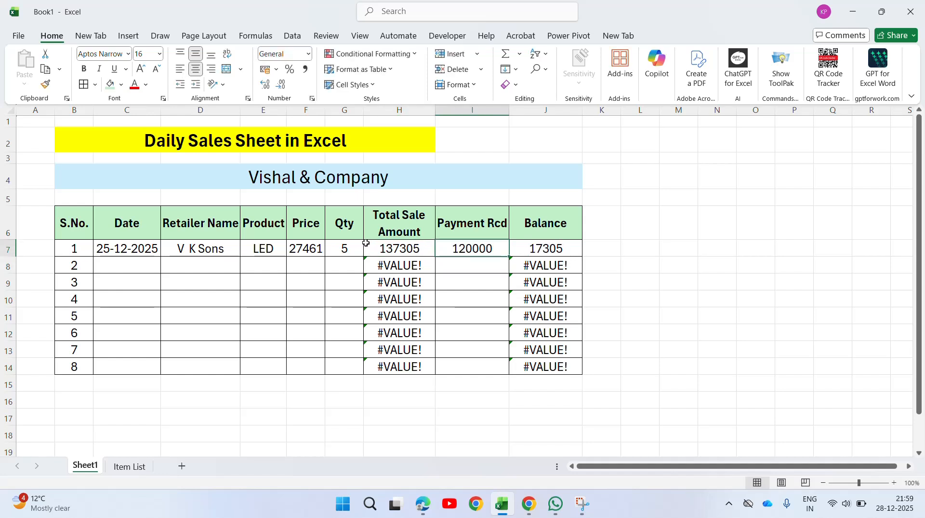
# Copy the date from C7 into C8 and change it to 26-12-2025
pyautogui.press('Left')
pyautogui.press('Left')
pyautogui.press('Left')
pyautogui.press('Left')
pyautogui.press('Left')
pyautogui.press('Left')
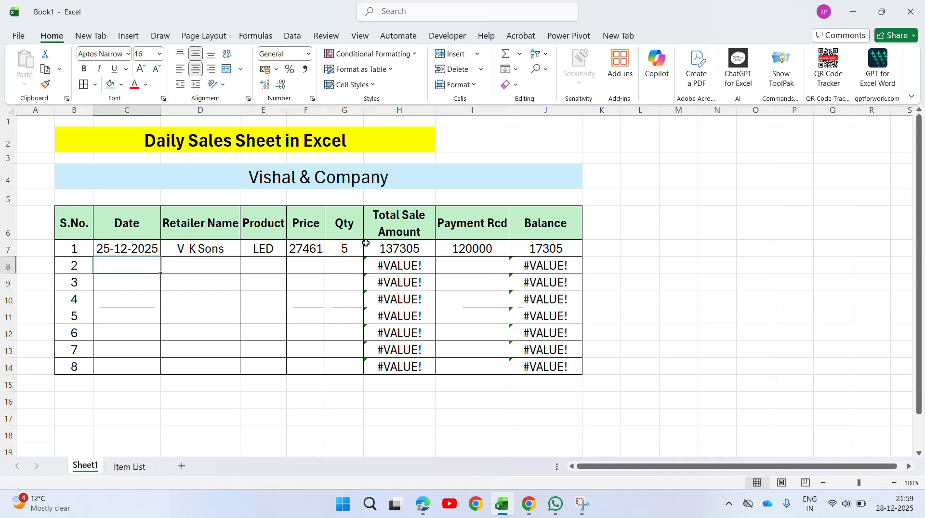
pyautogui.press('Down')
pyautogui.press('Up')
pyautogui.press('Up')
pyautogui.hotkey('ctrl', 'c')
pyautogui.press('Down')
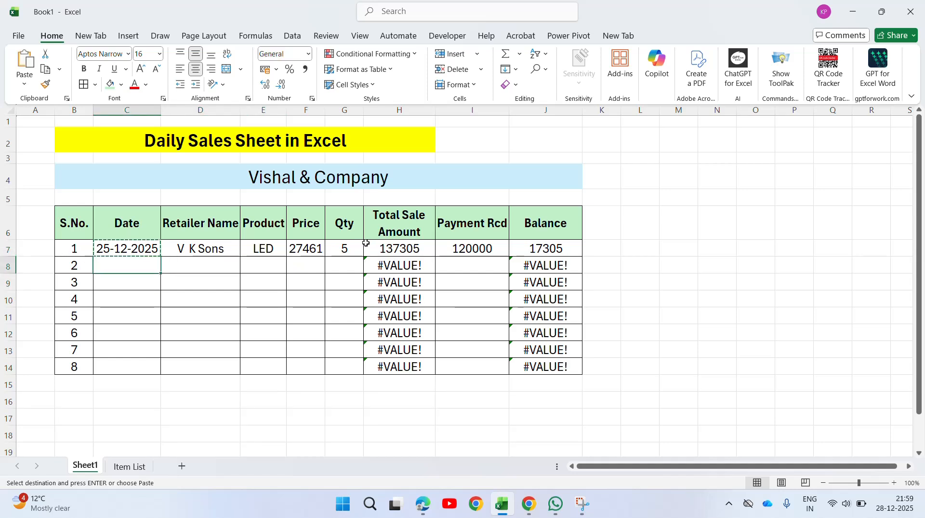
pyautogui.hotkey('ctrl', 'v')
pyautogui.press('F2')
pyautogui.press('Left')
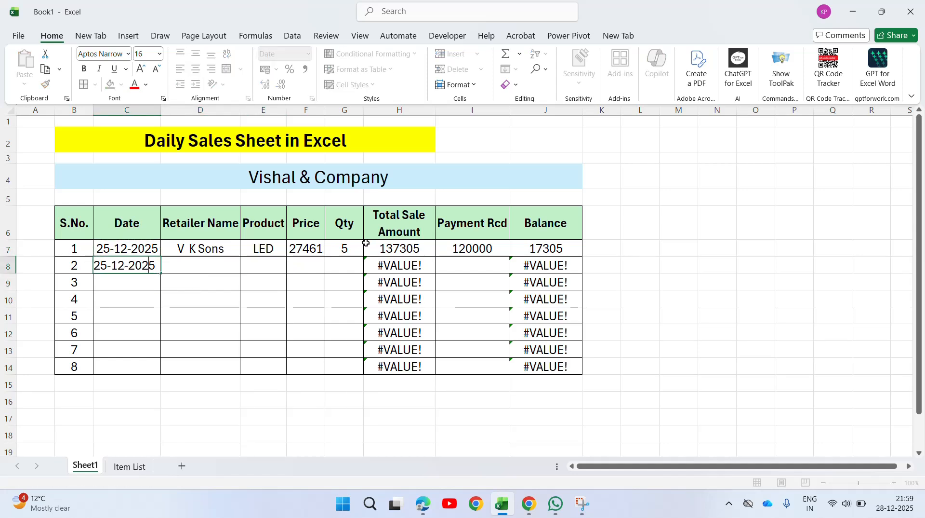
pyautogui.write('6')
pyautogui.press('Tab')
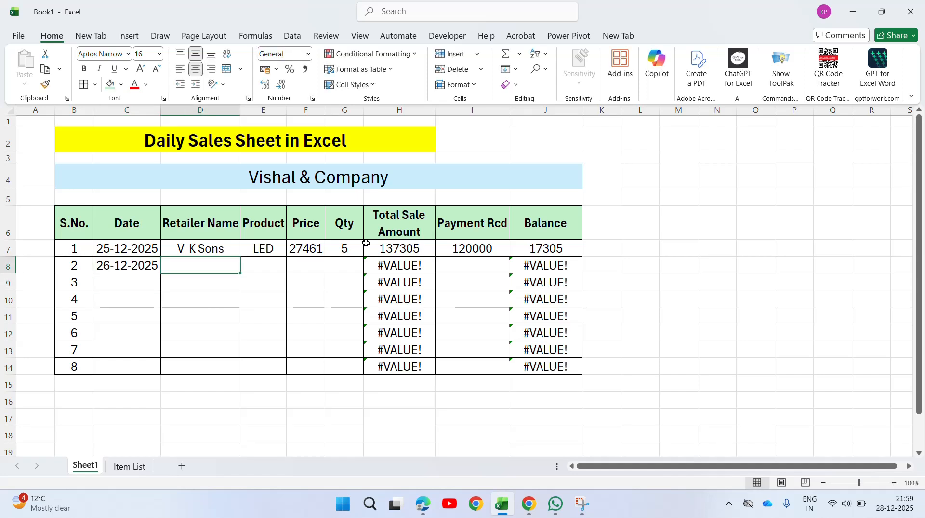
# Enter Manish Bros as the retailer name in D8 and choose AC from the product dropdown in E8
pyautogui.write('Manish ')
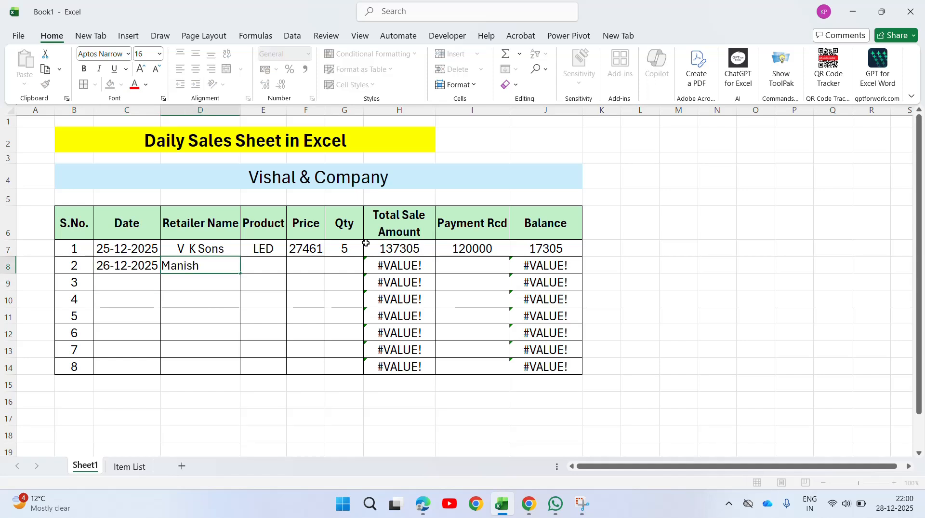
pyautogui.write('Bros')
pyautogui.press('Tab')
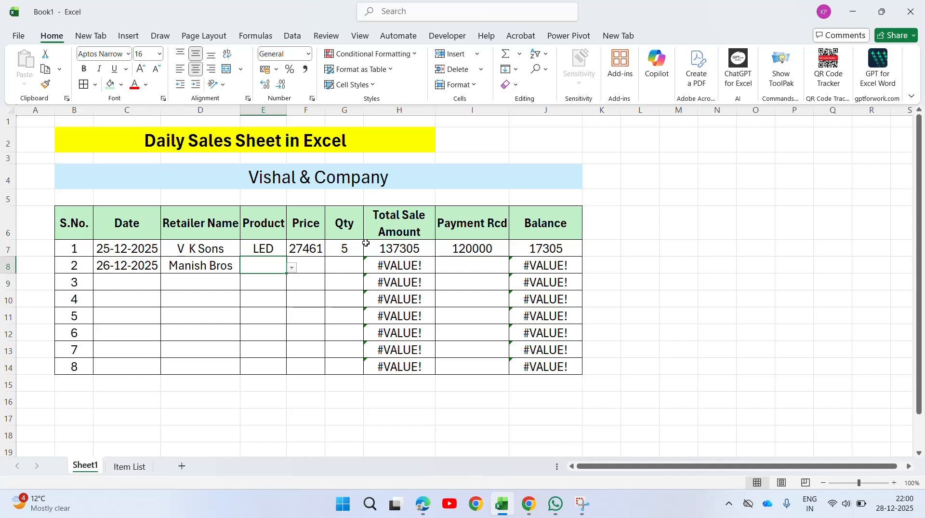
pyautogui.click(293, 267)
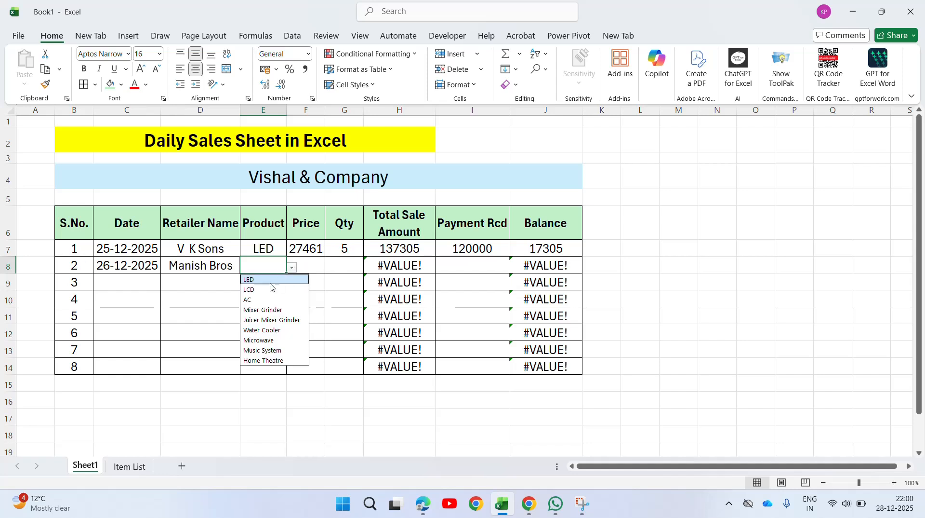
pyautogui.click(255, 300)
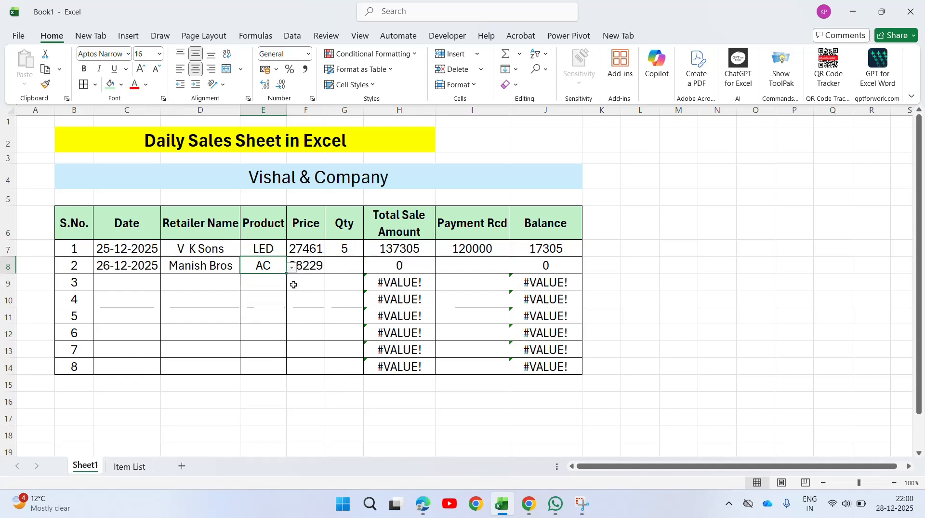
# Enter a quantity of 4 in G8 and a payment received of 112916 in I8
pyautogui.click(312, 285)
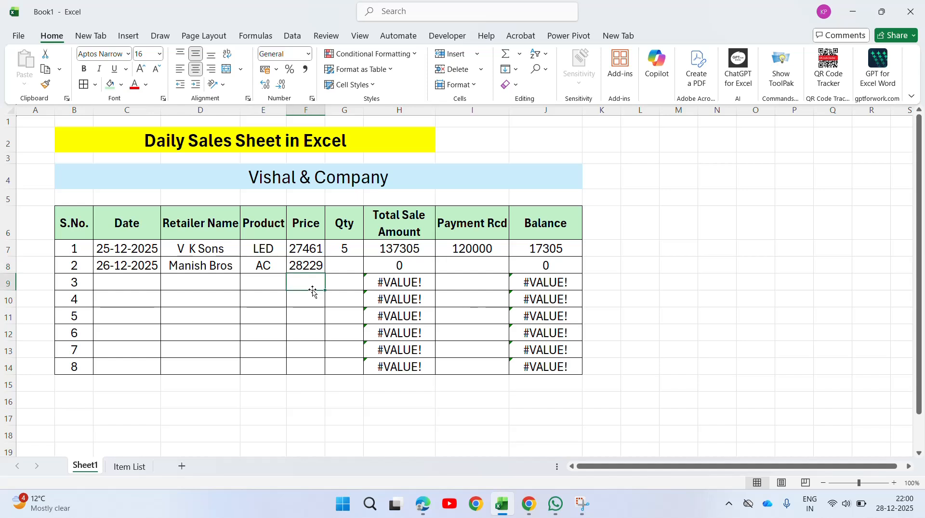
pyautogui.click(338, 269)
pyautogui.write('4')
pyautogui.press('Return')
pyautogui.press('Right')
pyautogui.press('Right')
pyautogui.press('Up')
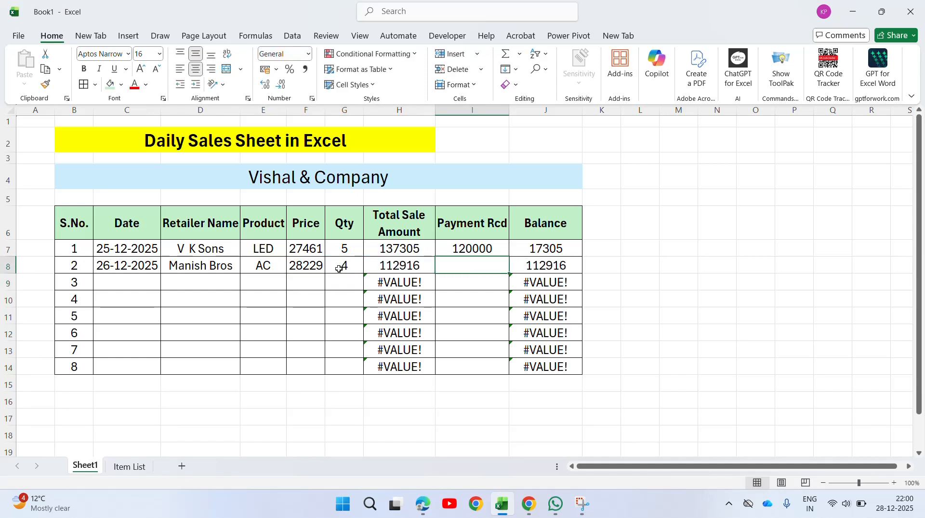
pyautogui.write('112916')
pyautogui.press('Return')
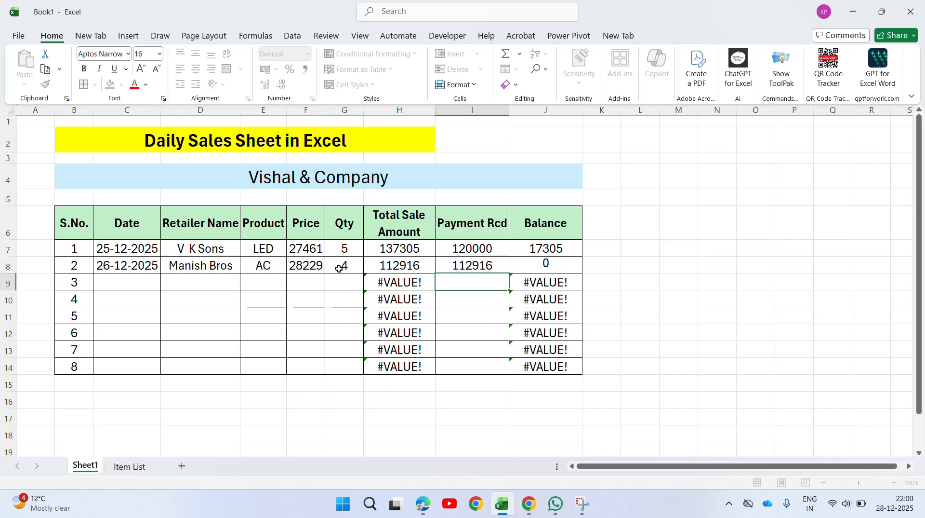
# Copy the date 26-12-2025 from C8 into C9 and C10
pyautogui.click(130, 285)
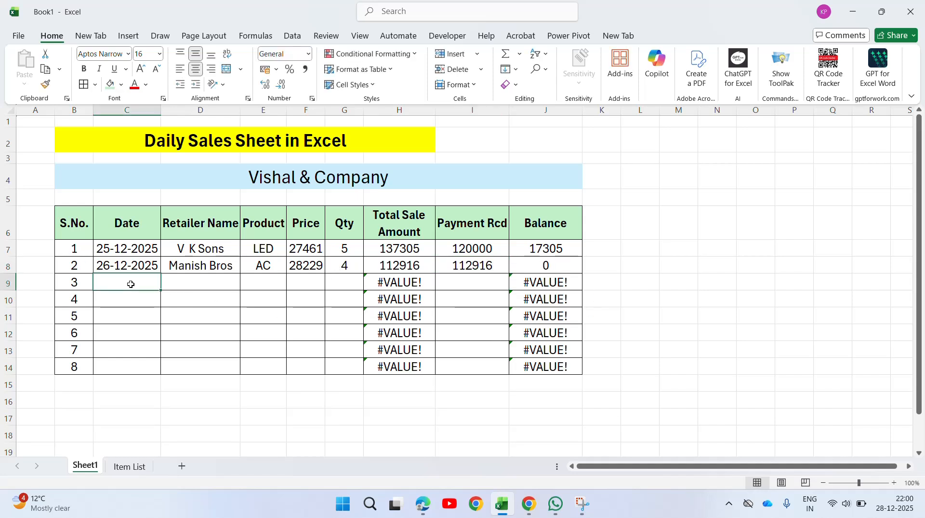
pyautogui.write('27')
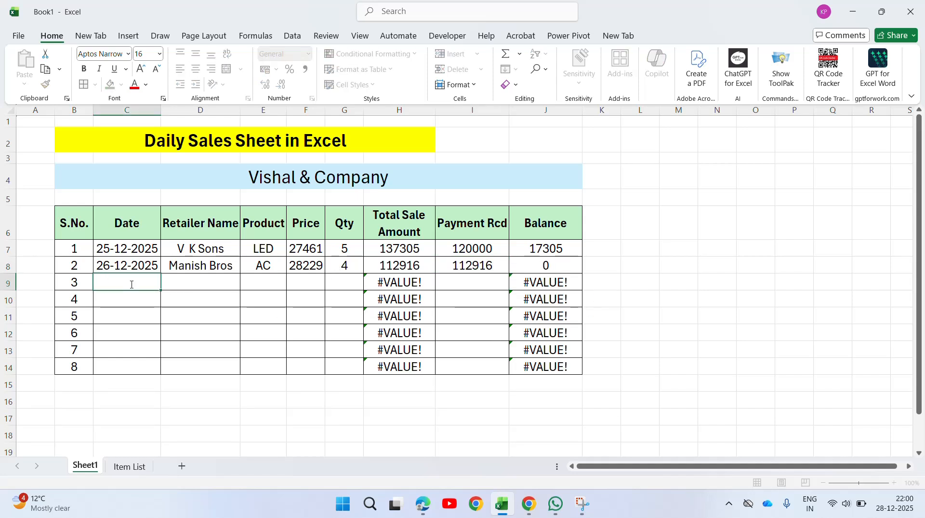
pyautogui.press('Escape')
pyautogui.press('Up')
pyautogui.hotkey('ctrl', 'c')
pyautogui.hotkey('shift', 'Down')
pyautogui.hotkey('shift', 'Down')
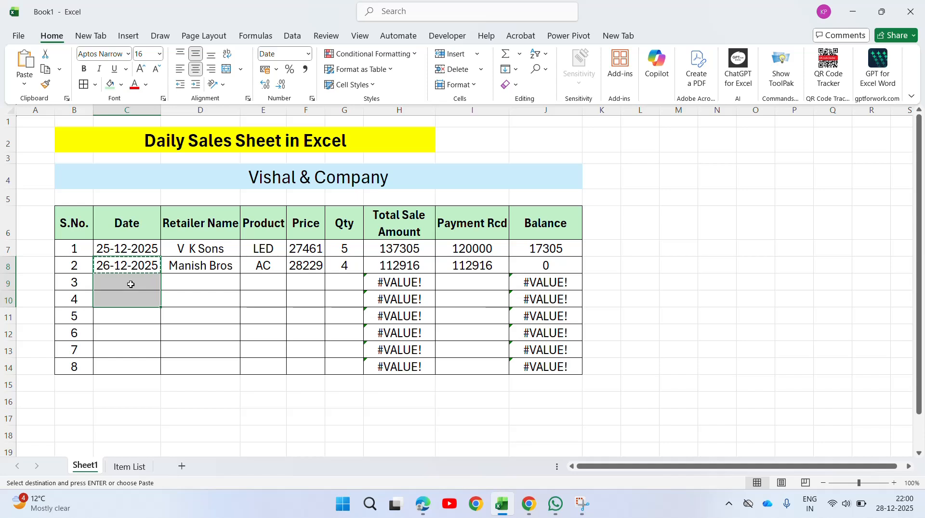
pyautogui.hotkey('ctrl', 'v')
pyautogui.press('Escape')
# Enter Vishal Sons as the retailer name in D9
pyautogui.press('Right')
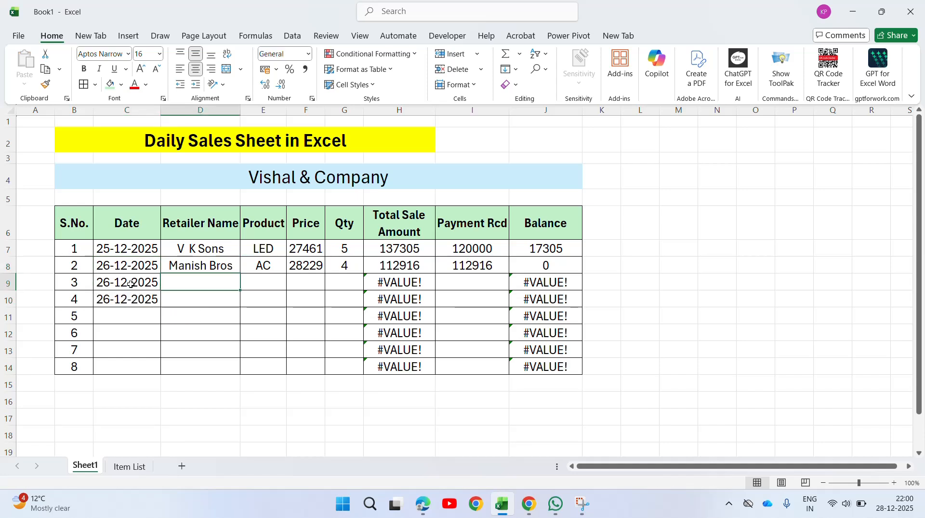
pyautogui.write('Vishal ')
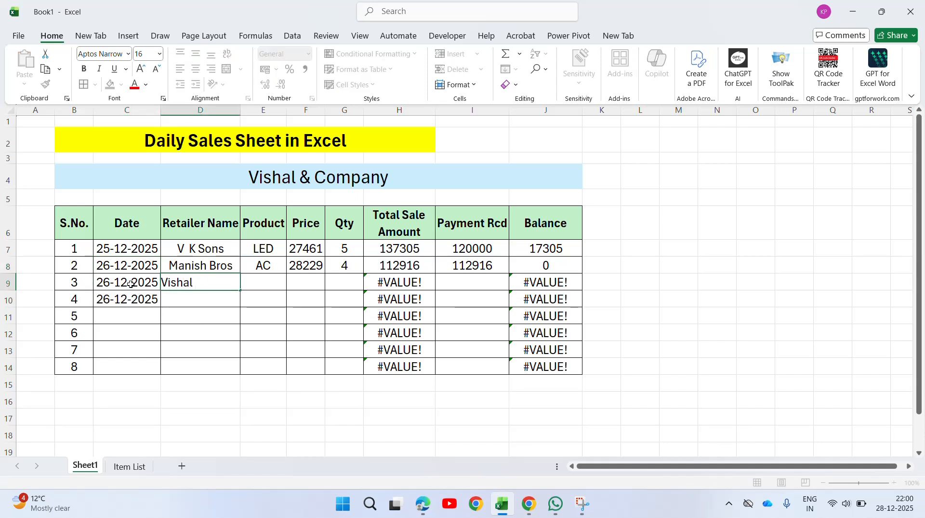
pyautogui.write('Sons')
pyautogui.press('Tab')
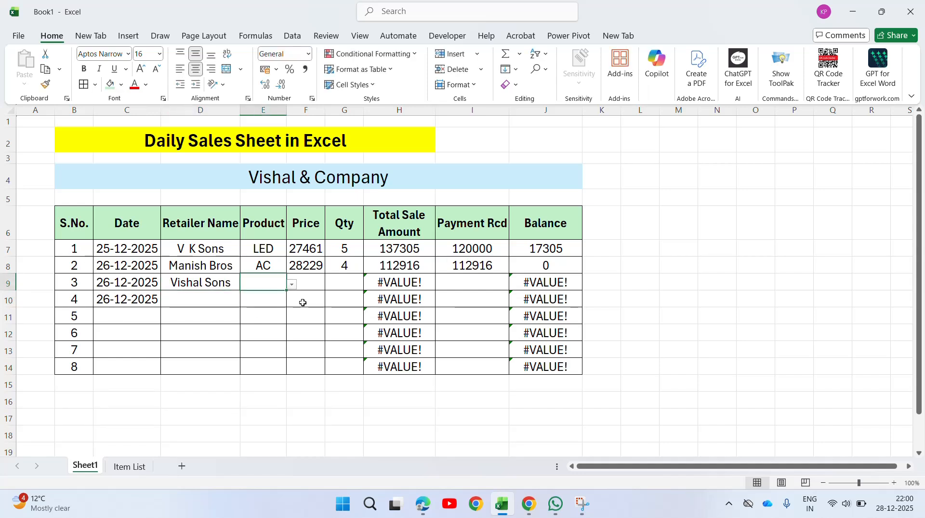
# Choose Mixer Grinder as the product in E9 and enter a quantity of 3 in G9
pyautogui.click(293, 286)
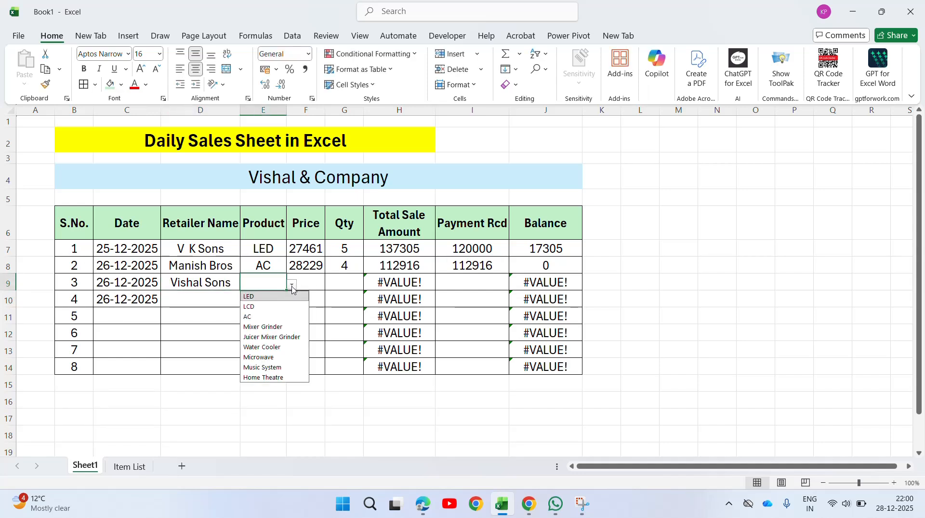
pyautogui.click(264, 326)
pyautogui.click(331, 282)
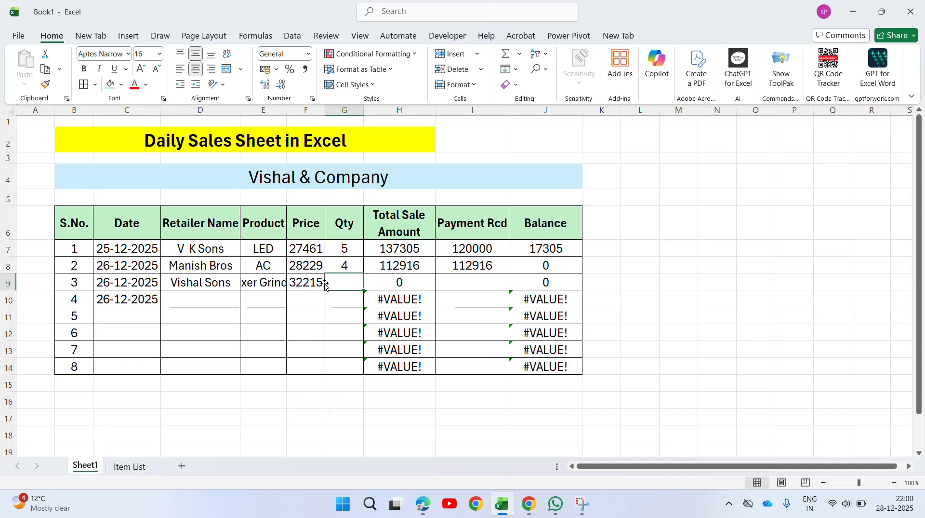
pyautogui.write('3')
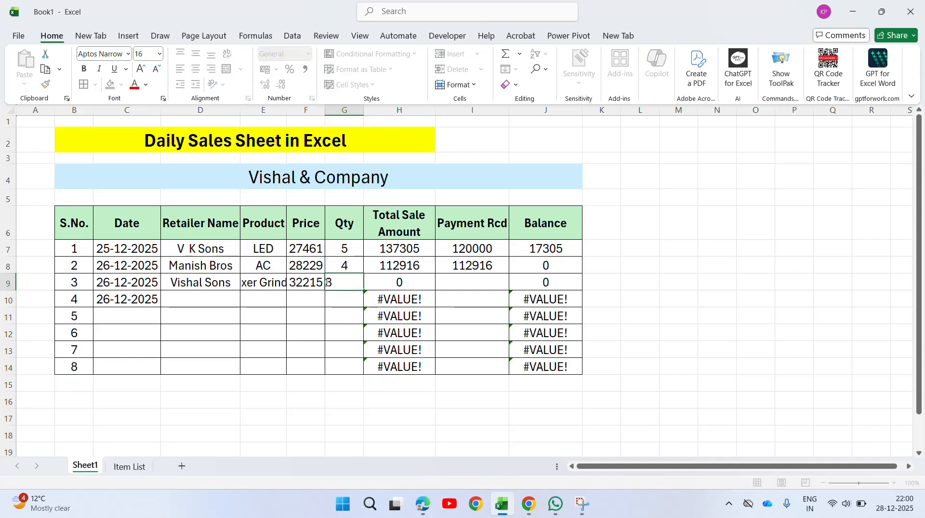
pyautogui.press('Return')
# Enter a payment received of 96645 in I9 for the Vishal Sons row
pyautogui.press('Right')
pyautogui.press('Up')
pyautogui.press('Right')
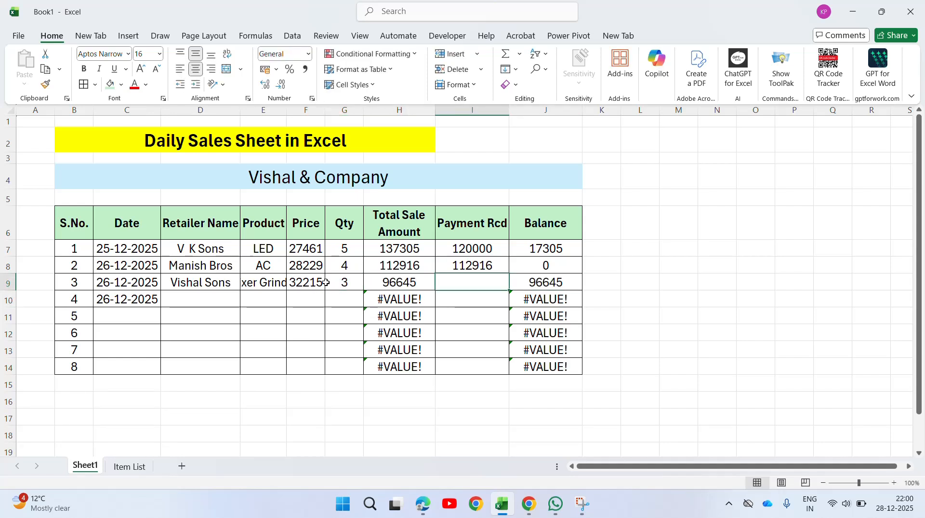
pyautogui.press('Up')
pyautogui.press('Down')
pyautogui.press('Left')
pyautogui.press('Right')
pyautogui.write('96')
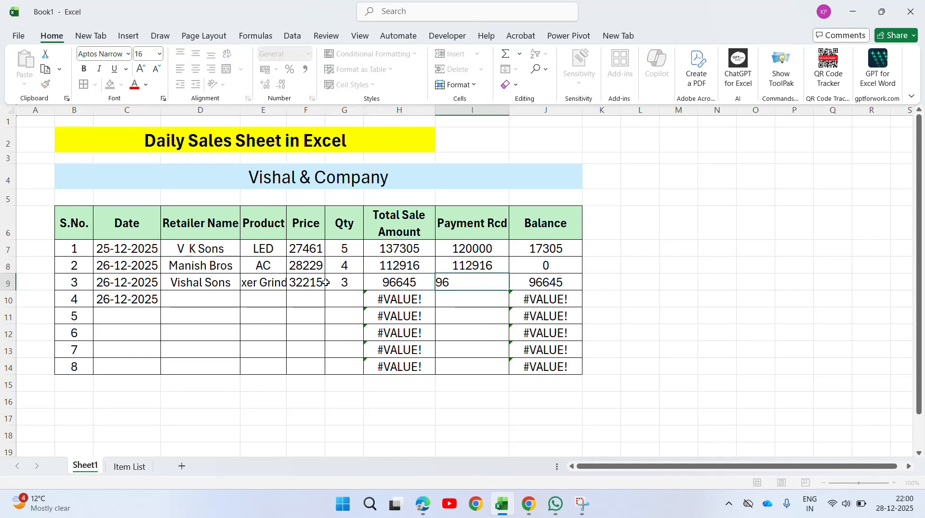
pyautogui.write('645')
pyautogui.press('Return')
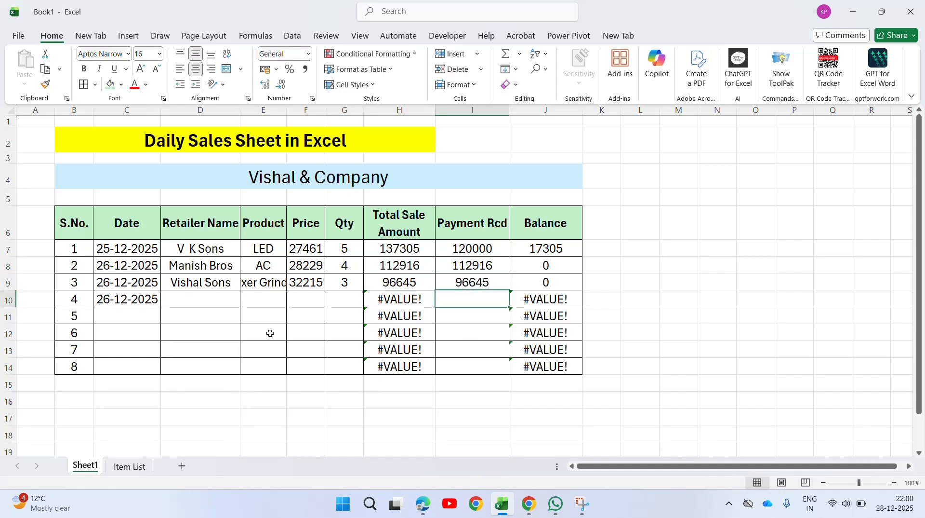
# Enter Rajesh Bros as the retailer name in D10 and widen column E to fit the Mixer Grinder entry
pyautogui.click(184, 302)
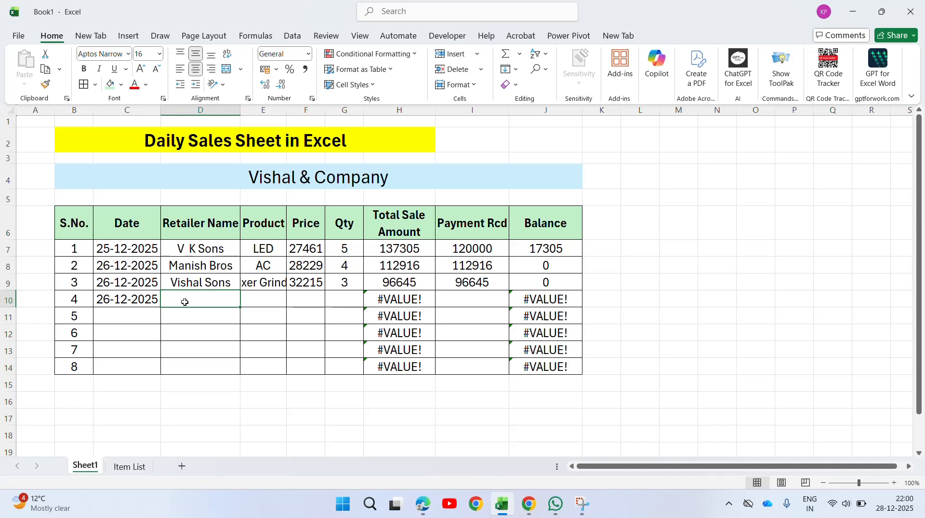
pyautogui.write('Rajesh Bros')
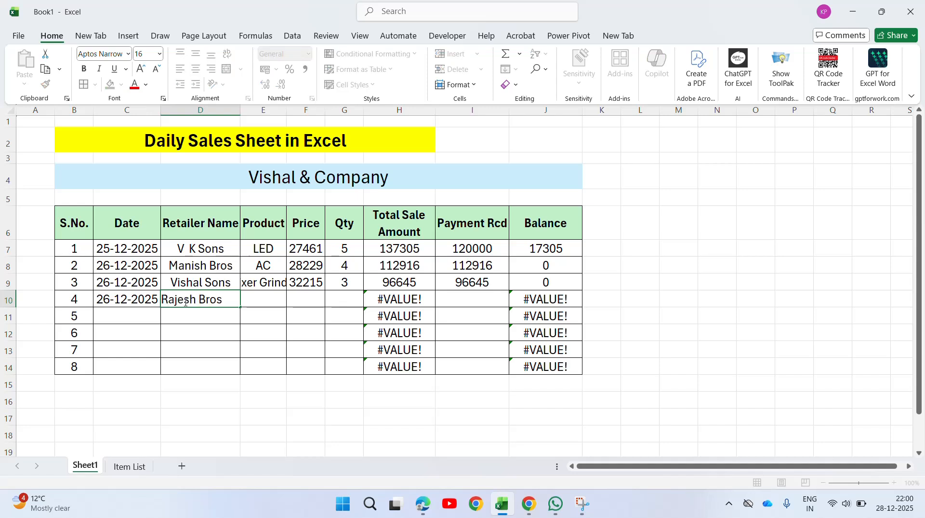
pyautogui.press('Tab')
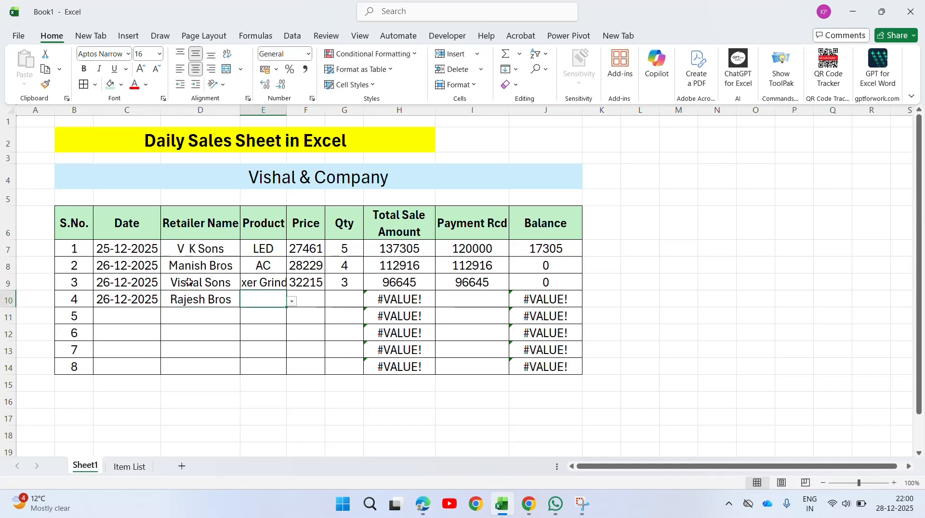
pyautogui.moveTo(287, 110); pyautogui.dragTo(315, 110)
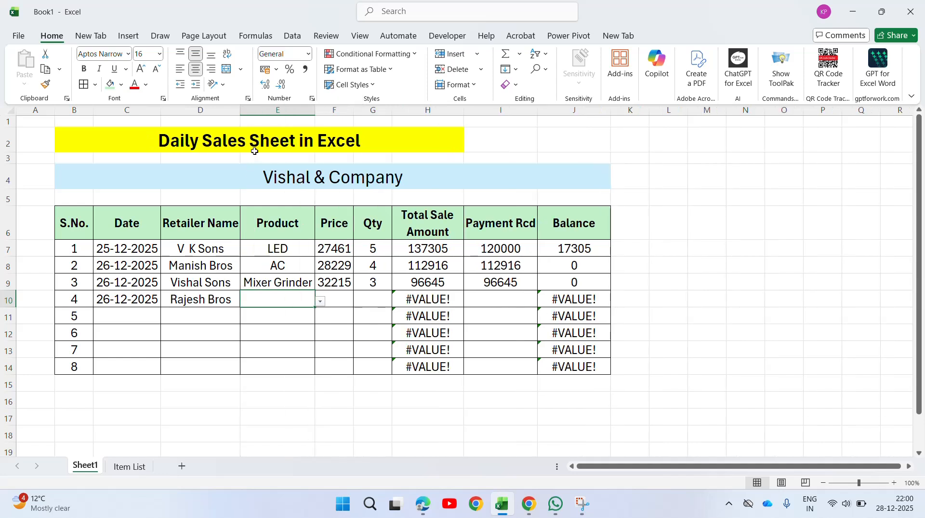
# Choose Juicer Mixer Grinder as the product in E10 and enter a quantity of 1 in G10
pyautogui.click(343, 296)
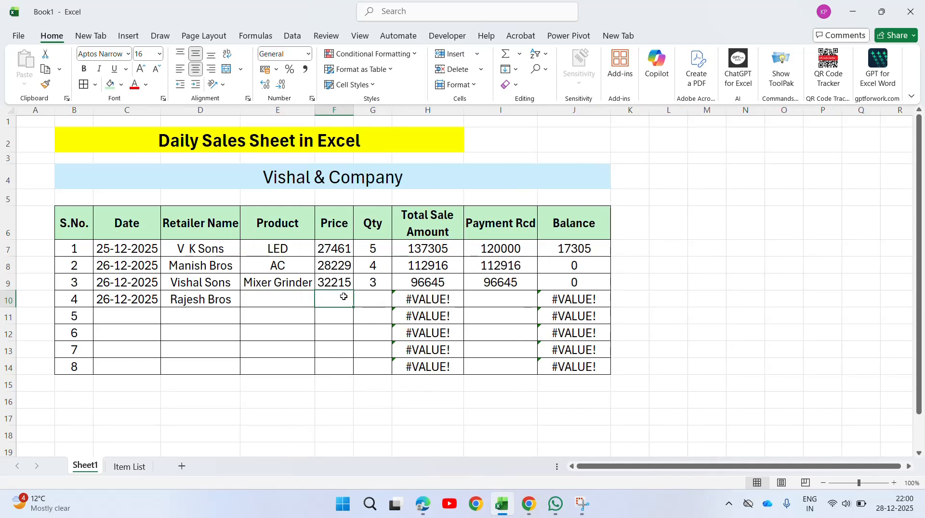
pyautogui.click(287, 294)
pyautogui.click(319, 301)
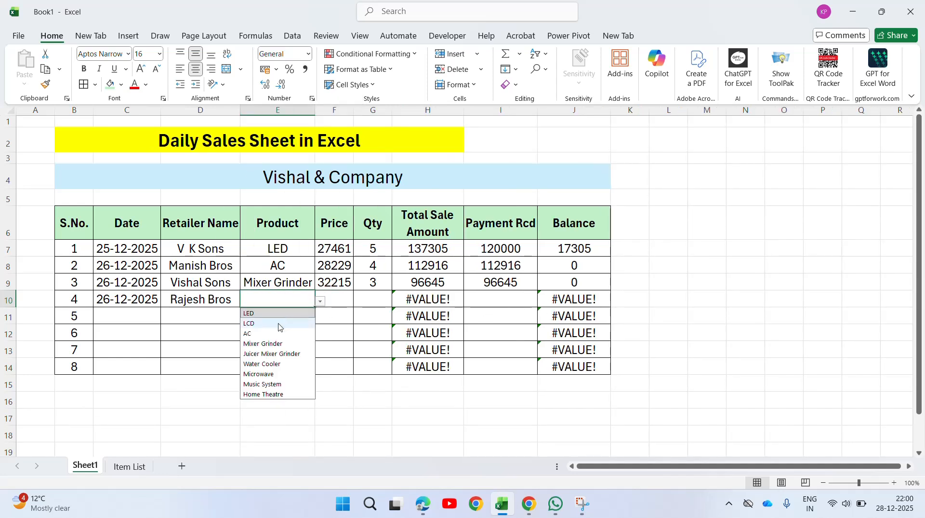
pyautogui.click(261, 352)
pyautogui.press('Right')
pyautogui.press('Right')
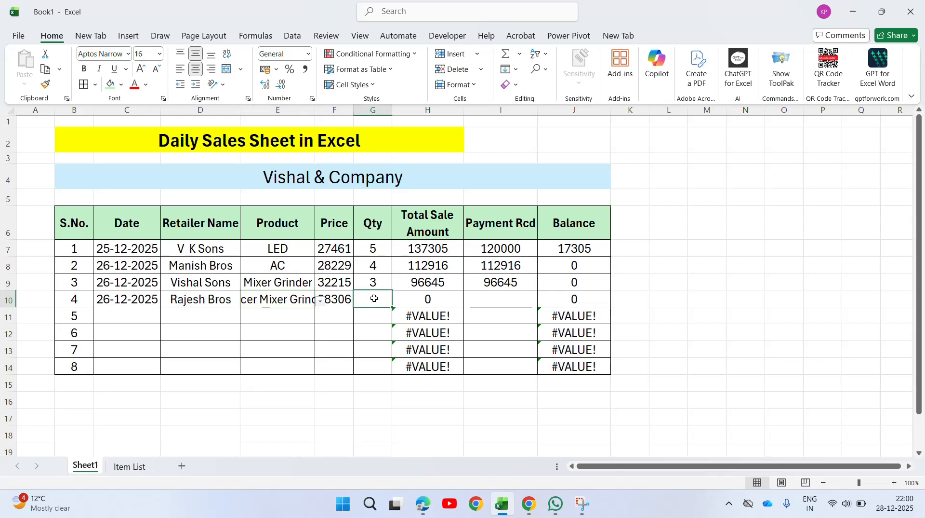
pyautogui.write('1')
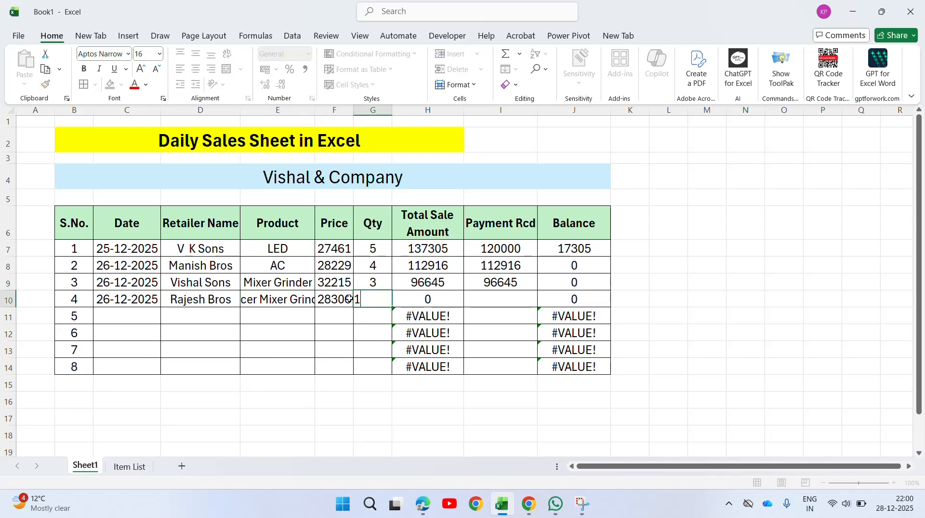
pyautogui.press('Return')
# Enter a payment received of 28306 in I10 for the Rajesh Bros row
pyautogui.press('Up')
pyautogui.press('Right')
pyautogui.press('Right')
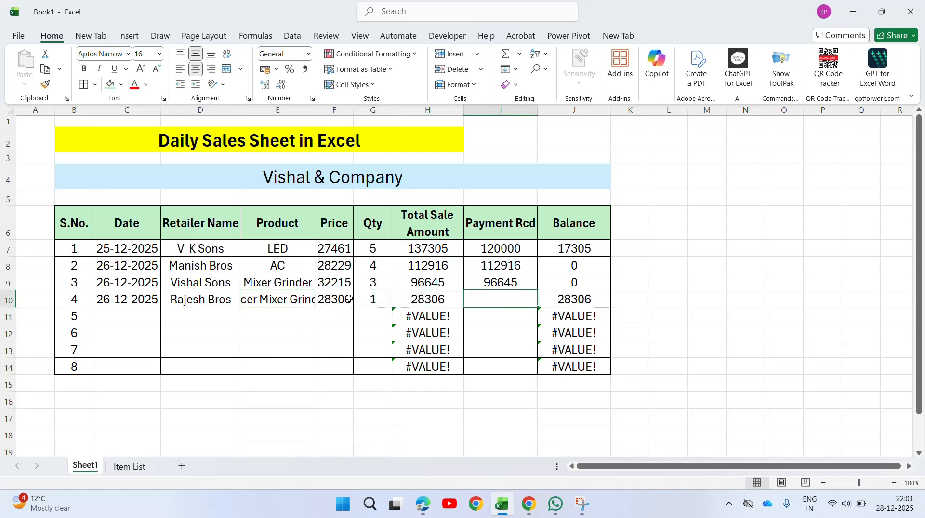
pyautogui.write('28306')
pyautogui.press('Return')
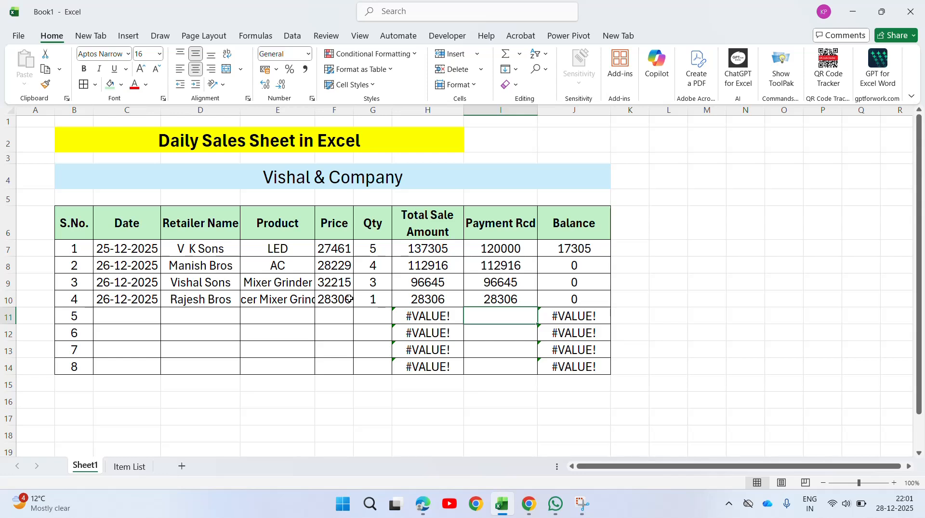
# Enter the date 27-12-2025 in C11 for the fifth sale
pyautogui.press('Left')
pyautogui.press('Left')
pyautogui.press('Left')
pyautogui.press('Left')
pyautogui.press('Left')
pyautogui.press('Left')
pyautogui.press('Up')
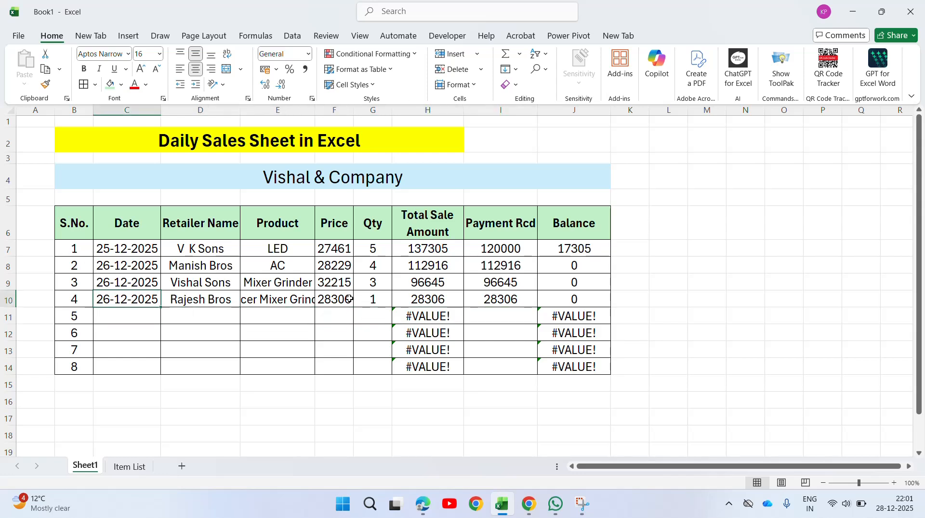
pyautogui.press('Down')
pyautogui.press('F2')
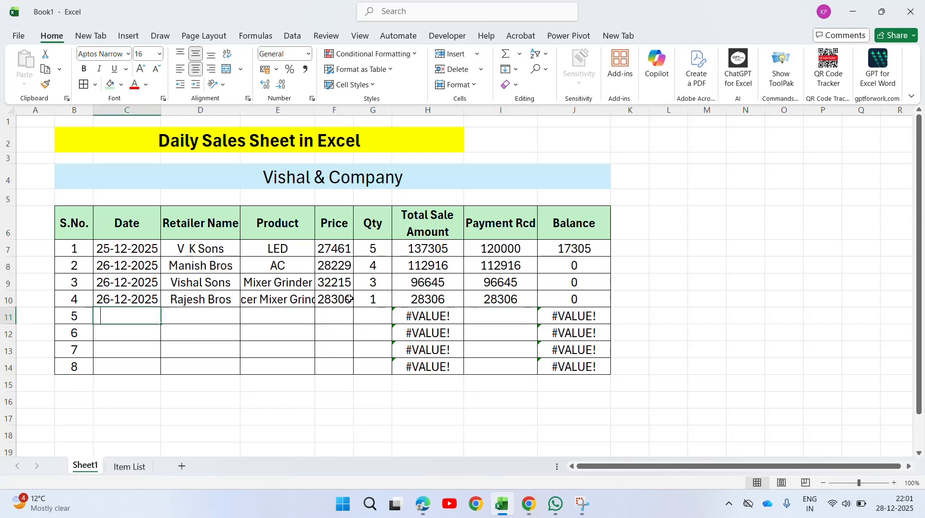
pyautogui.write('27-12')
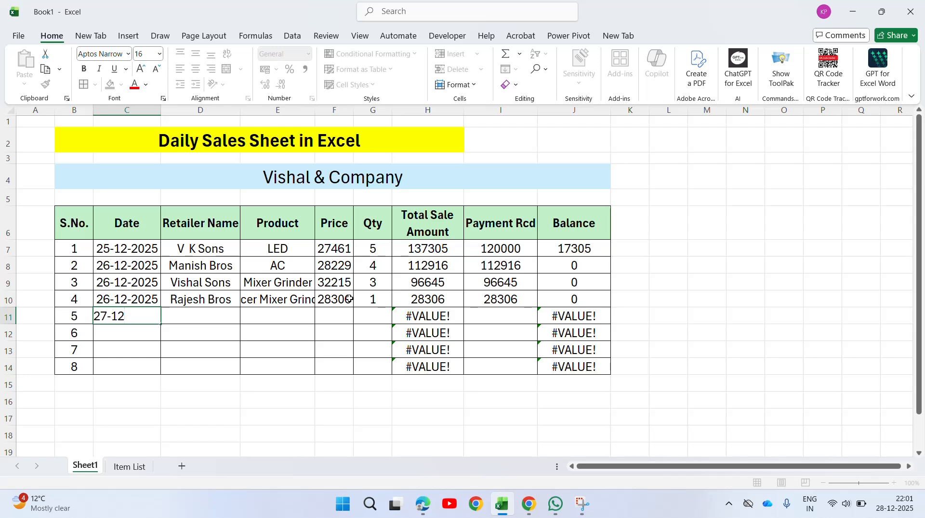
pyautogui.write('-2025')
pyautogui.press('Return')
# Enter Reena Bros as the retailer name in D11 and widen column E to fit Juicer Mixer Grinder
pyautogui.press('Up')
pyautogui.press('Right')
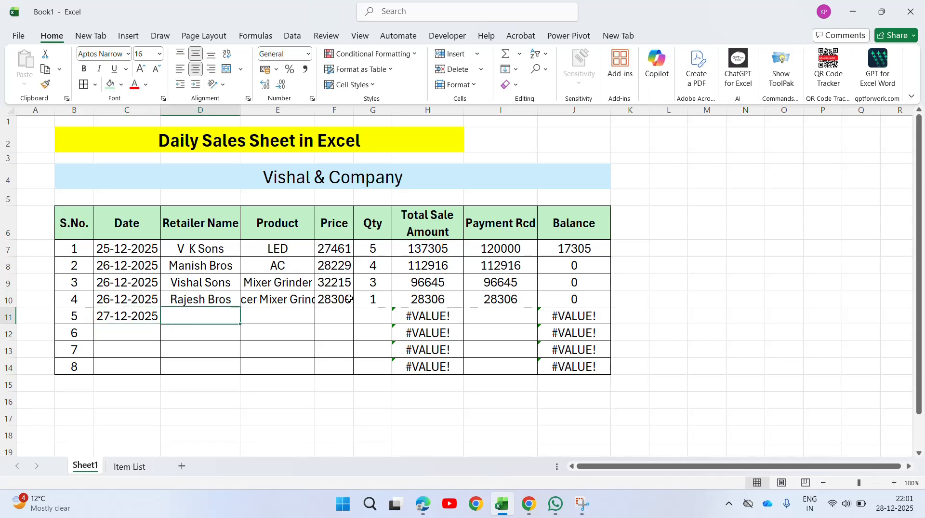
pyautogui.write('Reena')
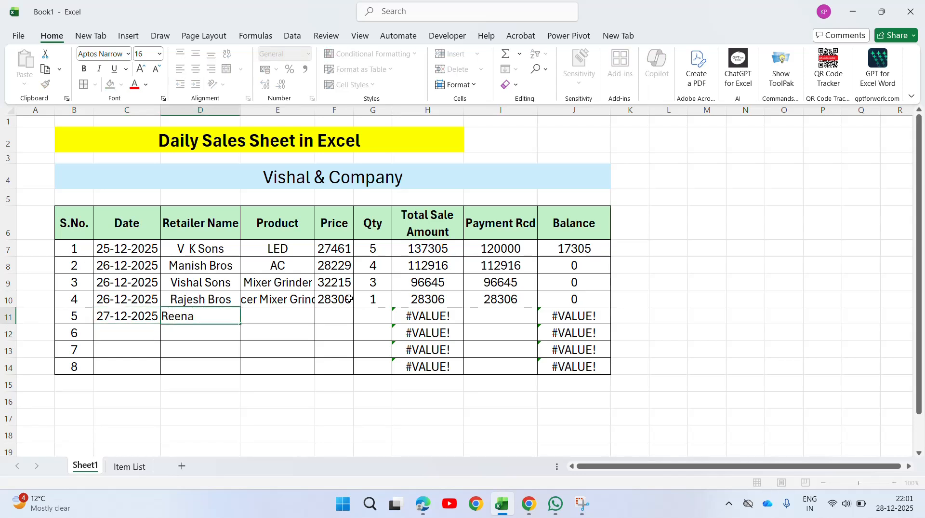
pyautogui.write(' Bros')
pyautogui.press('Tab')
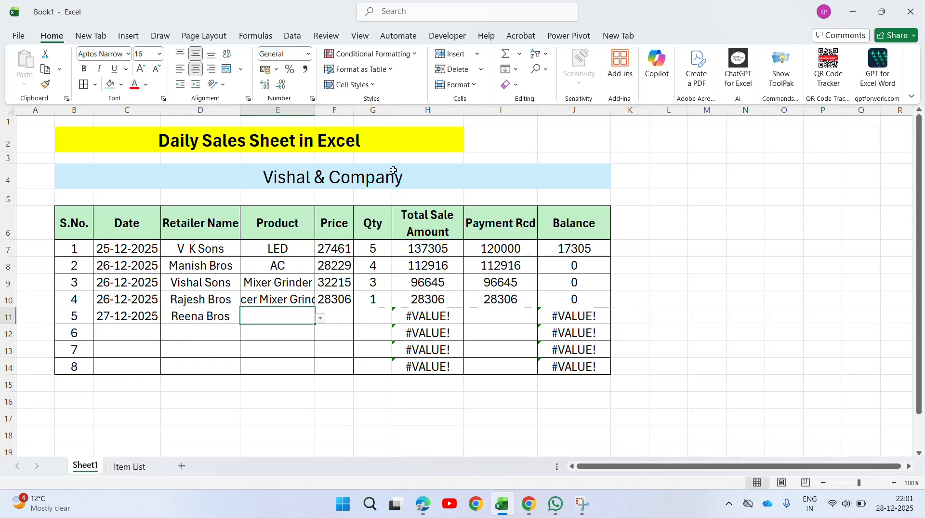
pyautogui.moveTo(312, 109); pyautogui.dragTo(312, 109)
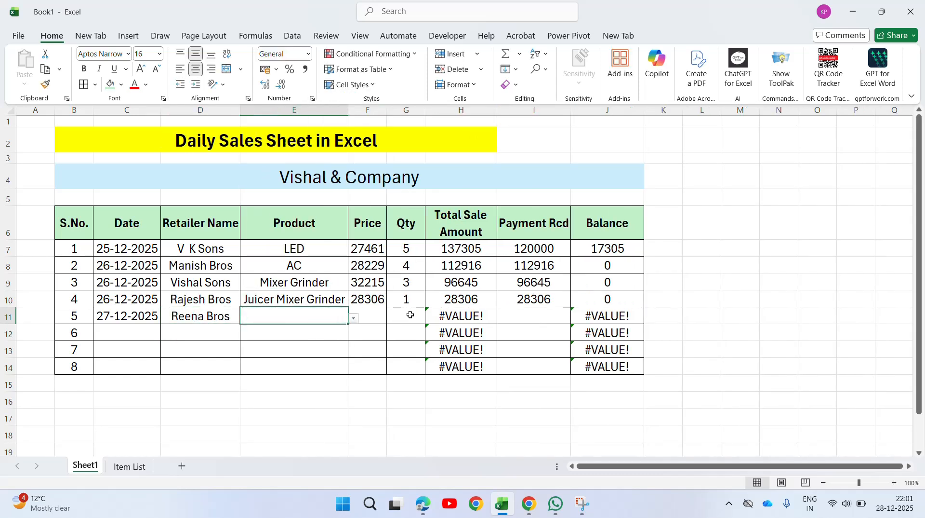
# Choose Microwave as the product in E11 and enter a quantity of 5 in G11
pyautogui.click(355, 319)
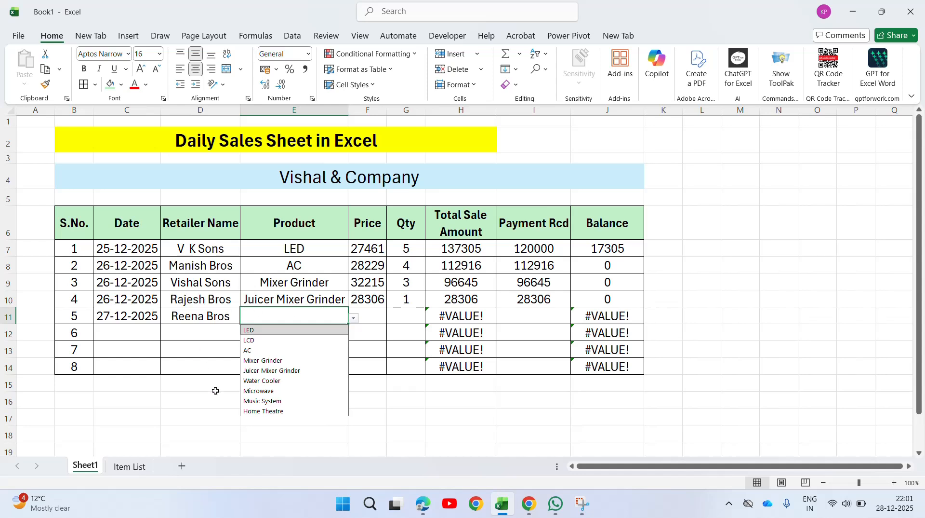
pyautogui.click(273, 391)
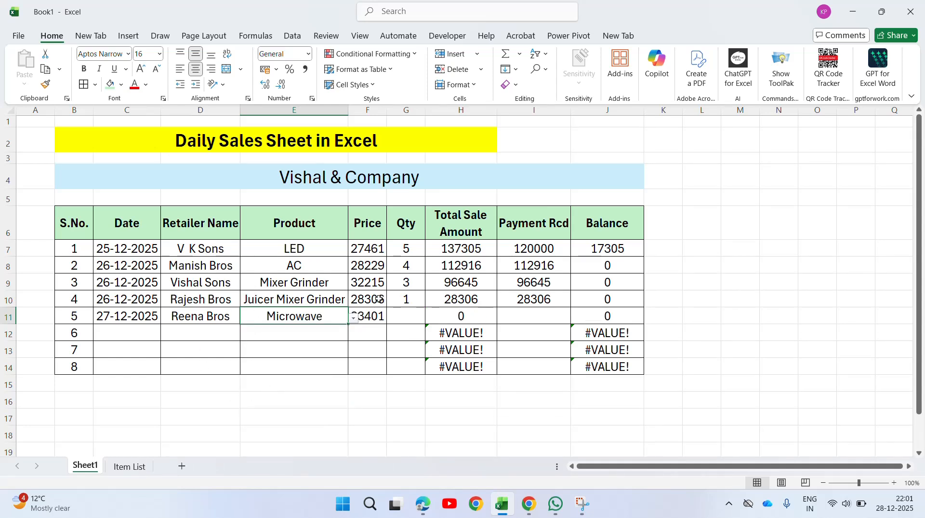
pyautogui.click(396, 320)
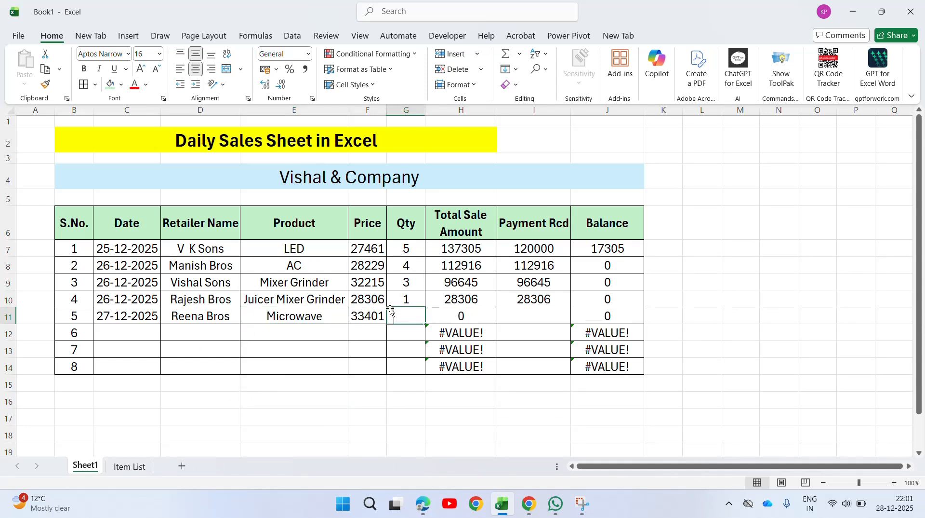
pyautogui.write('5')
pyautogui.press('Tab')
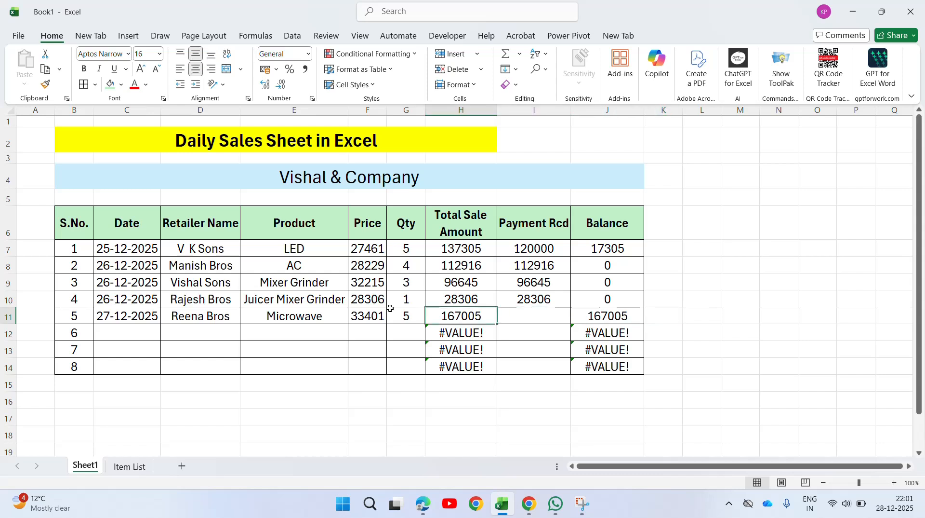
# Enter a payment received of 150000 in I11 for the Reena Bros row
pyautogui.press('Tab')
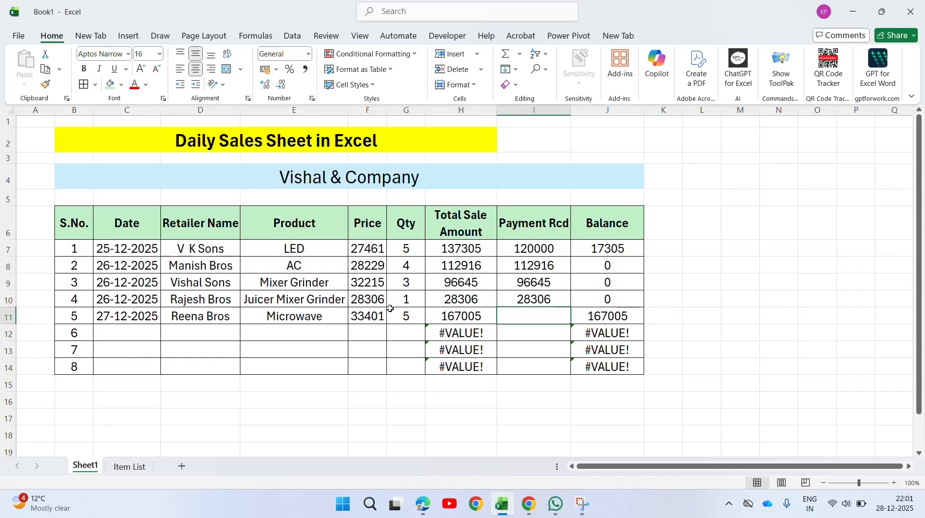
pyautogui.write('1500')
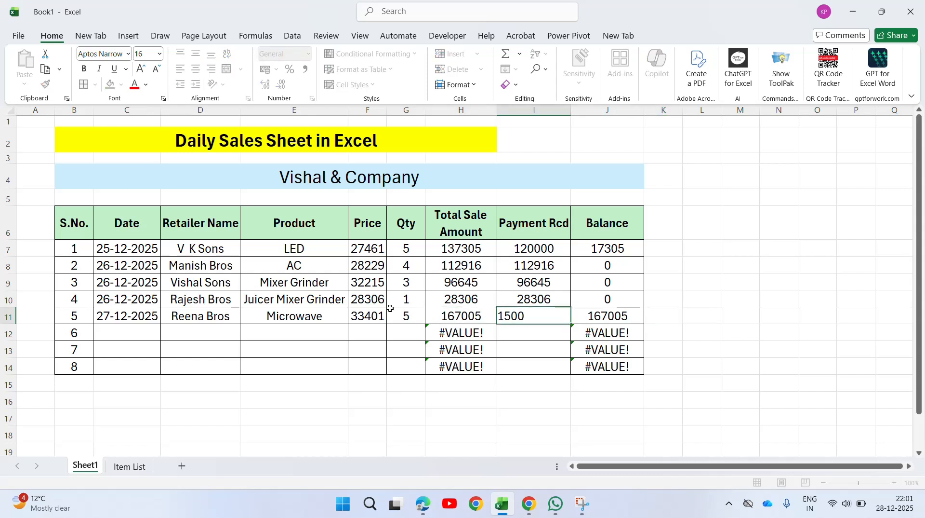
pyautogui.write('00')
pyautogui.press('Return')
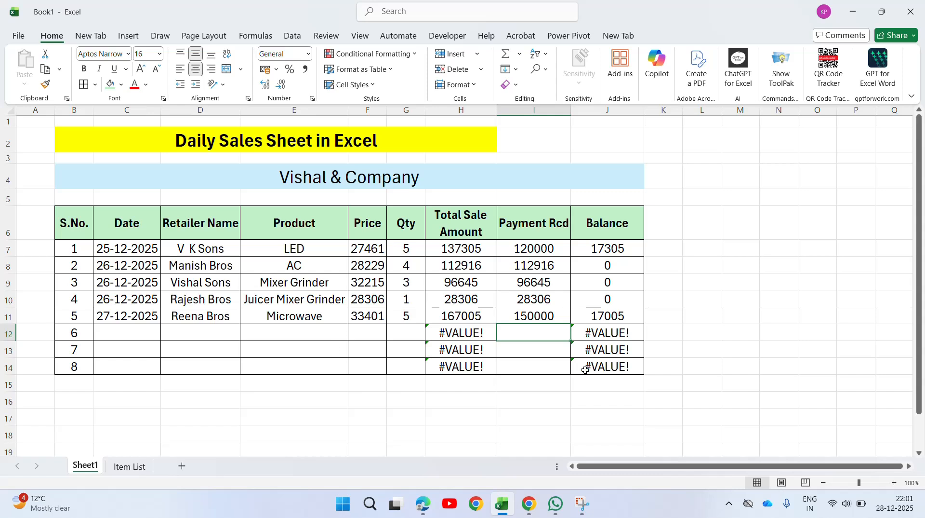
# Copy the date 27-12-2025 from C11 into C12 and C13
pyautogui.click(117, 332)
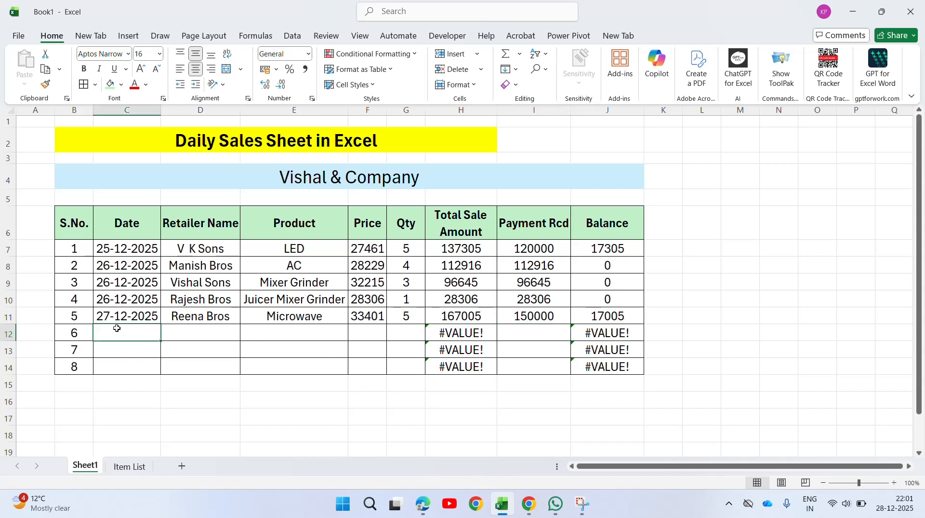
pyautogui.press('Up')
pyautogui.hotkey('ctrl', 'c')
pyautogui.hotkey('shift', 'Down')
pyautogui.hotkey('shift', 'Down')
pyautogui.hotkey('ctrl', 'v')
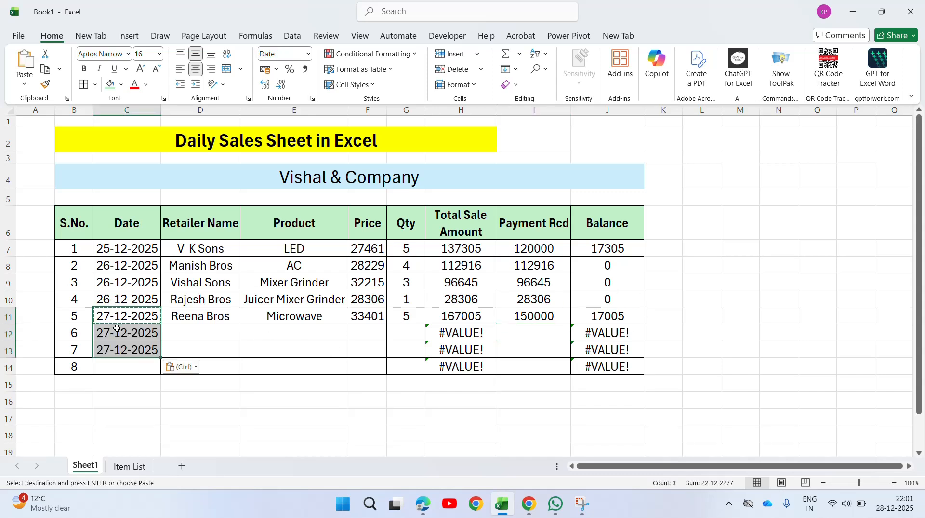
pyautogui.press('Escape')
# Enter Avinash Sons as the retailer name in D12
pyautogui.press('Down')
pyautogui.press('Right')
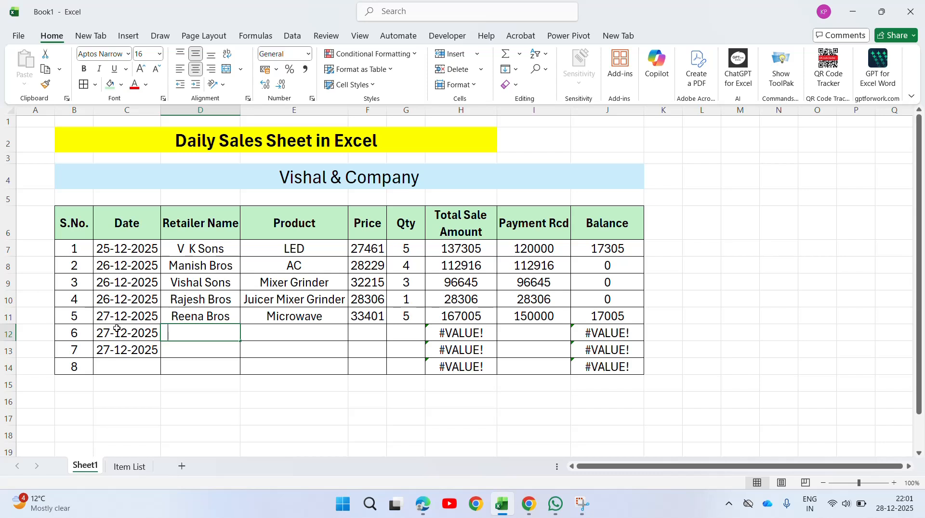
pyautogui.write('Avinash')
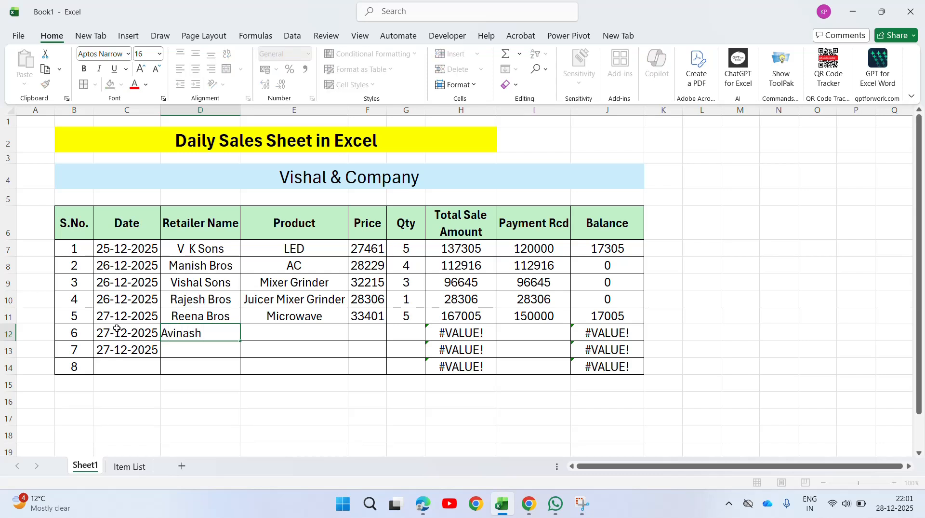
pyautogui.write(' Sons')
pyautogui.hotkey('ctrl', 'Return')
pyautogui.press('Right')
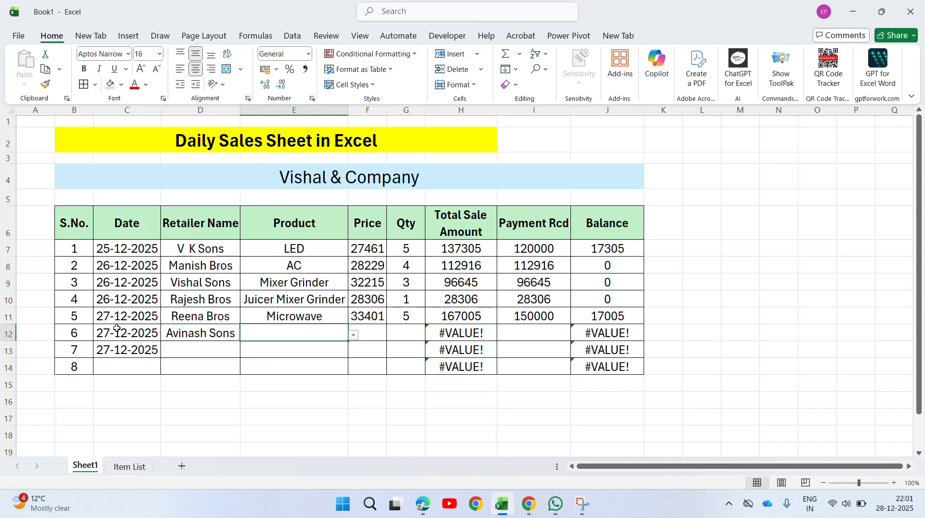
# Choose Music System as the product in E12 and enter a quantity of 4 in G12
pyautogui.click(354, 335)
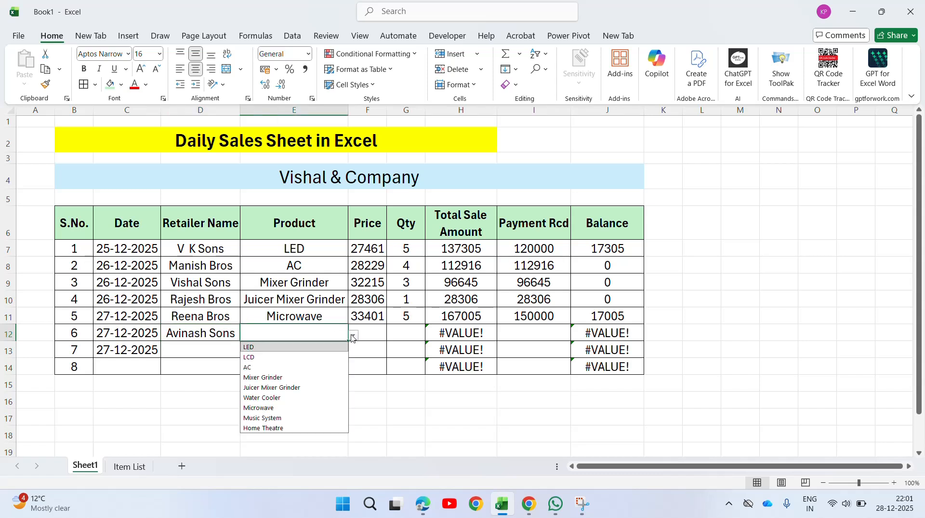
pyautogui.click(279, 417)
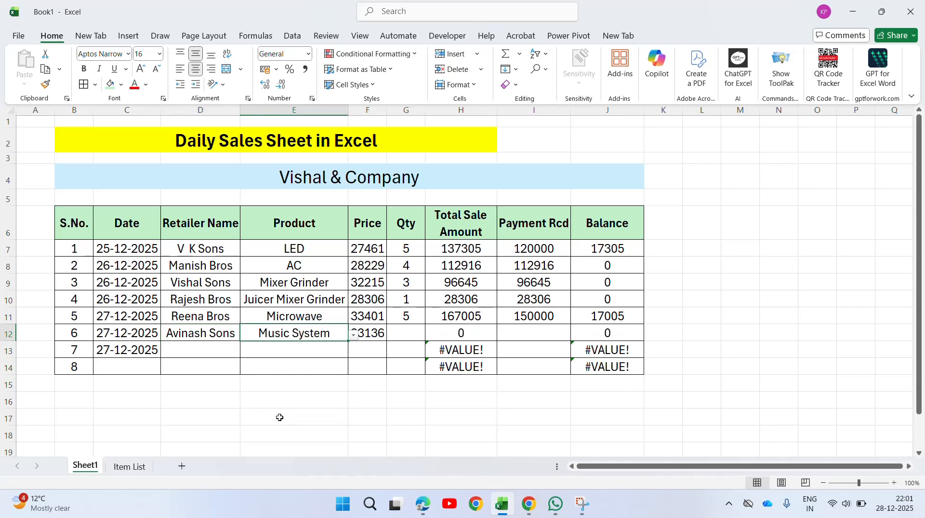
pyautogui.click(414, 328)
pyautogui.write('4')
pyautogui.press('Return')
pyautogui.press('Up')
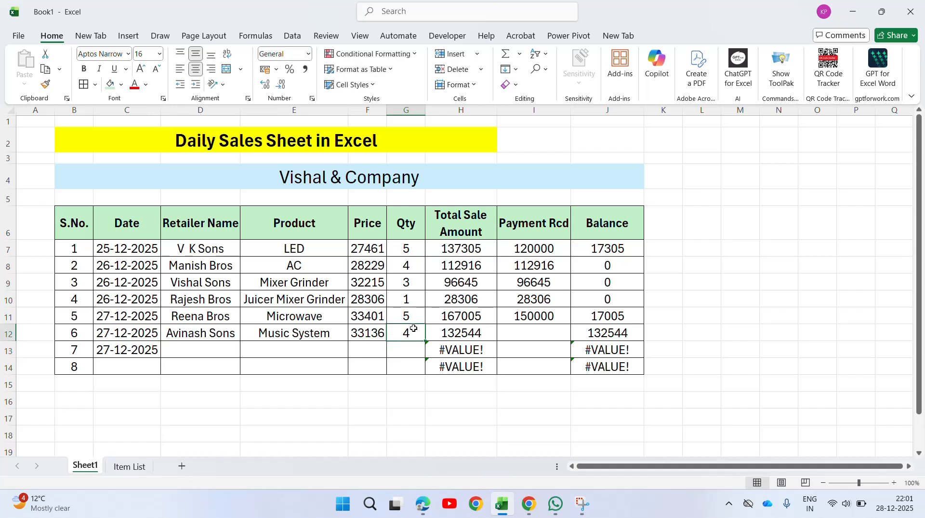
# Enter a payment received of 132544 in I12 for the Avinash Sons row
pyautogui.press('Right')
pyautogui.press('Right')
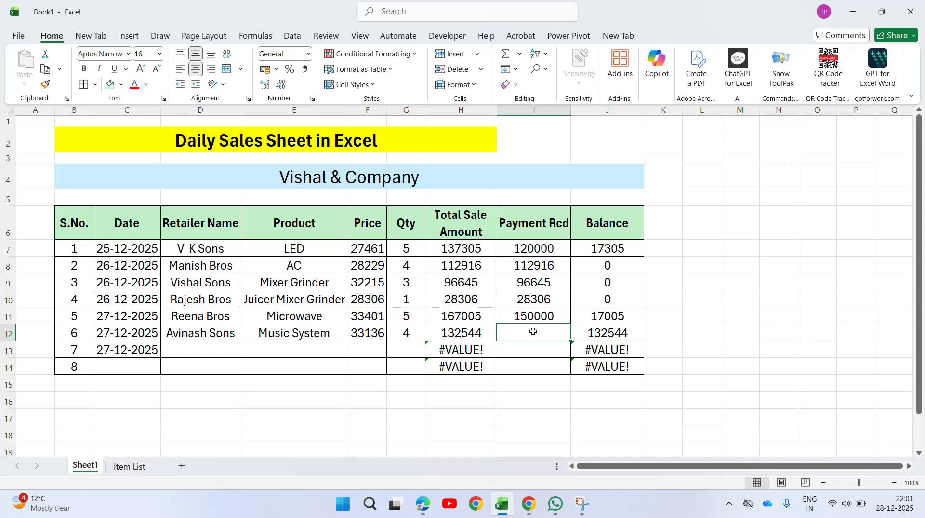
pyautogui.write('132544')
pyautogui.press('Return')
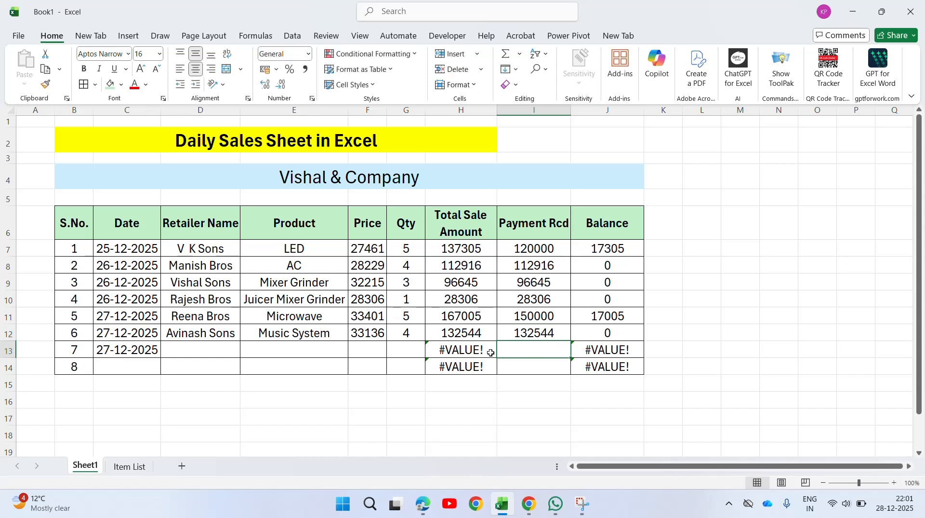
# Enter Rekha Sons as the retailer name in D13
pyautogui.click(200, 354)
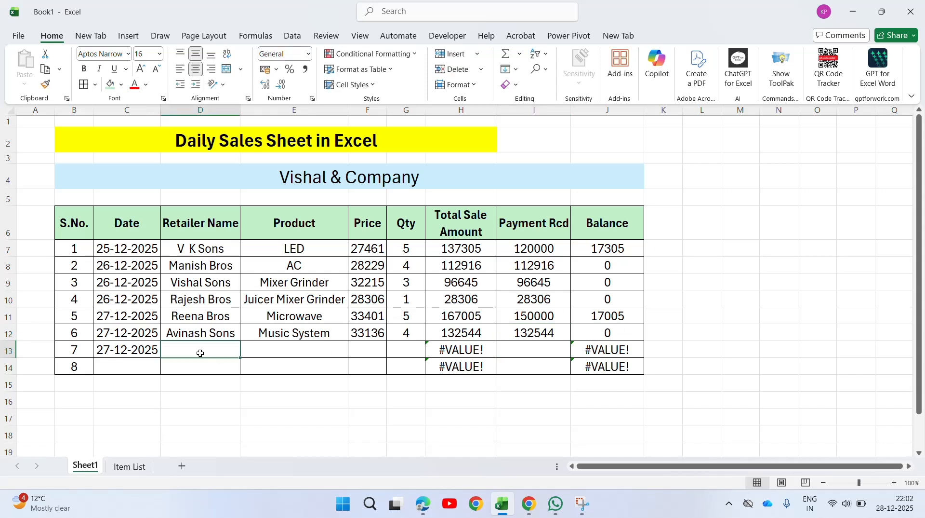
pyautogui.write('Rekha S')
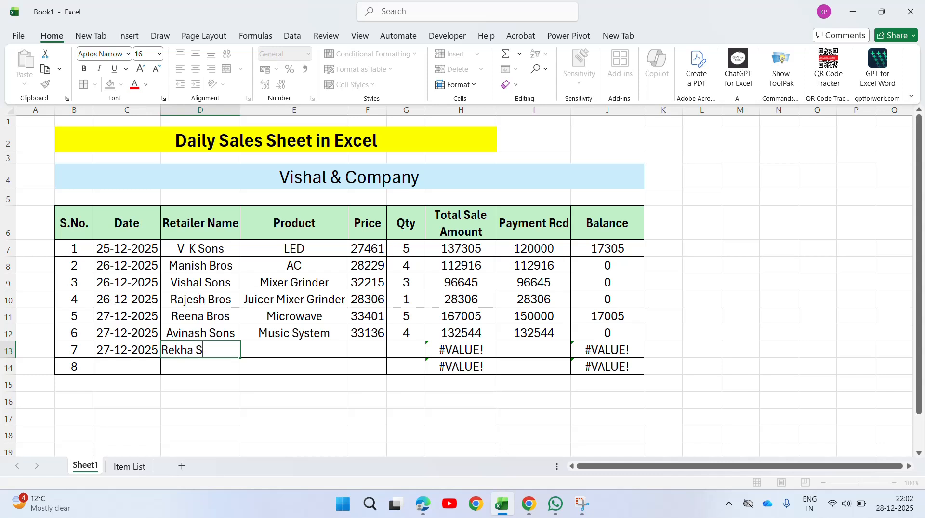
pyautogui.write('ons')
pyautogui.press('Tab')
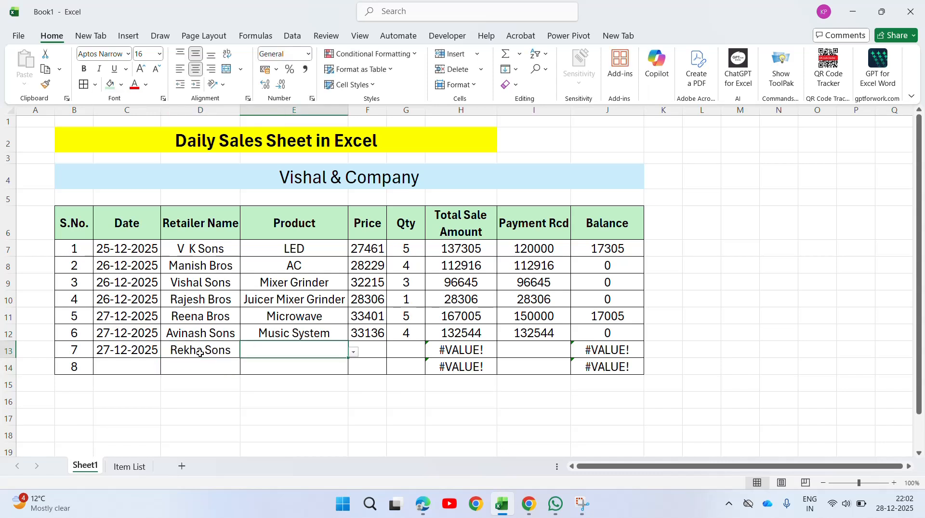
# Choose Home Theatre as the product in E13 and enter a quantity of 3 in G13
pyautogui.click(354, 352)
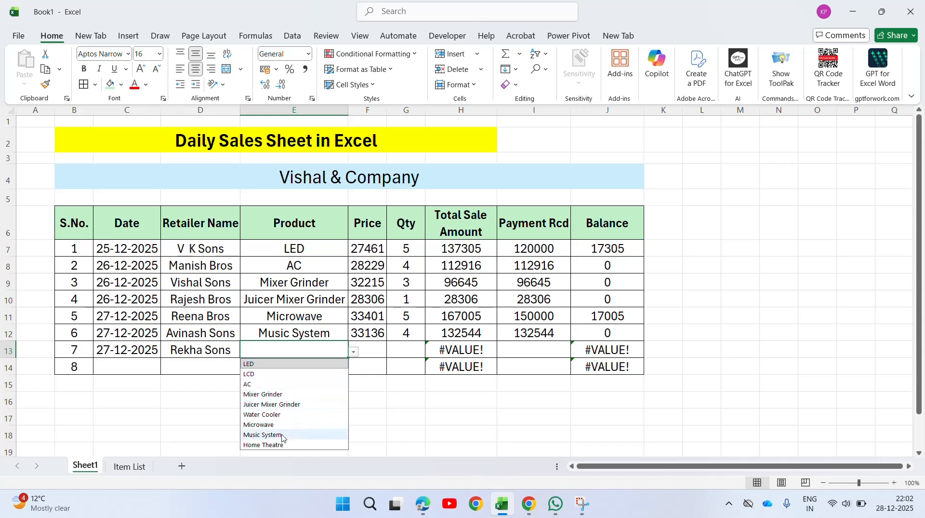
pyautogui.click(289, 448)
pyautogui.click(411, 350)
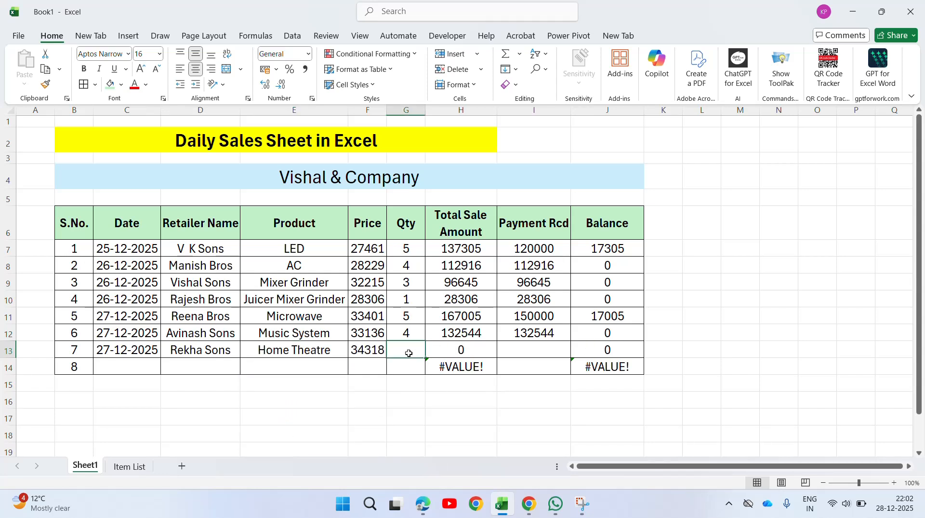
pyautogui.write('3')
pyautogui.press('Tab')
# Enter a payment received of 102954 in I13 for the Rekha Sons row
pyautogui.press('Tab')
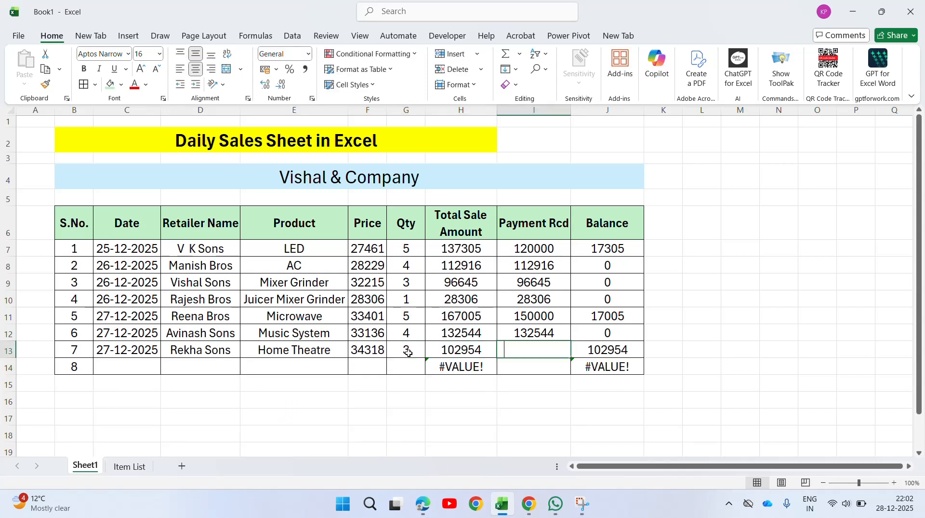
pyautogui.write('102954')
pyautogui.press('Return')
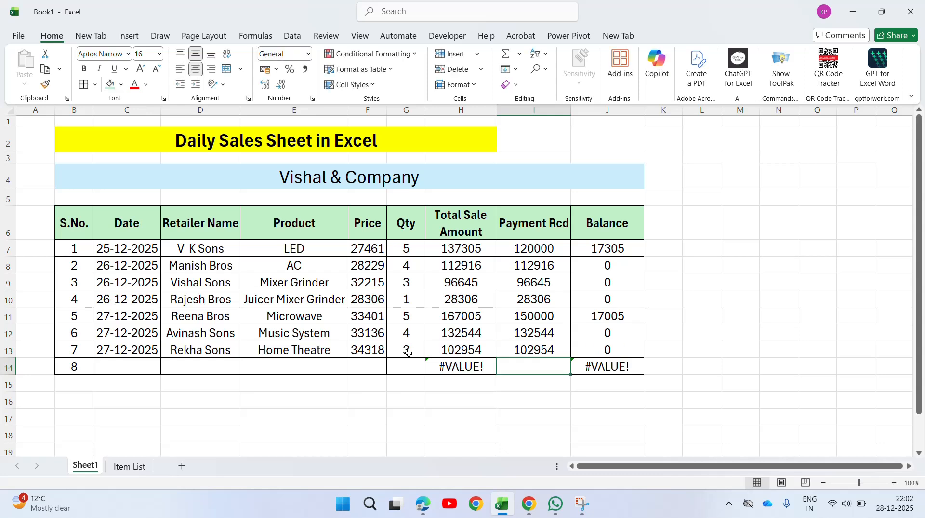
# Enter the date 28-12-2025 in C14
pyautogui.press('Left')
pyautogui.press('Left')
pyautogui.press('Left')
pyautogui.press('Left')
pyautogui.press('Left')
pyautogui.press('Left')
pyautogui.press('Up')
pyautogui.press('Down')
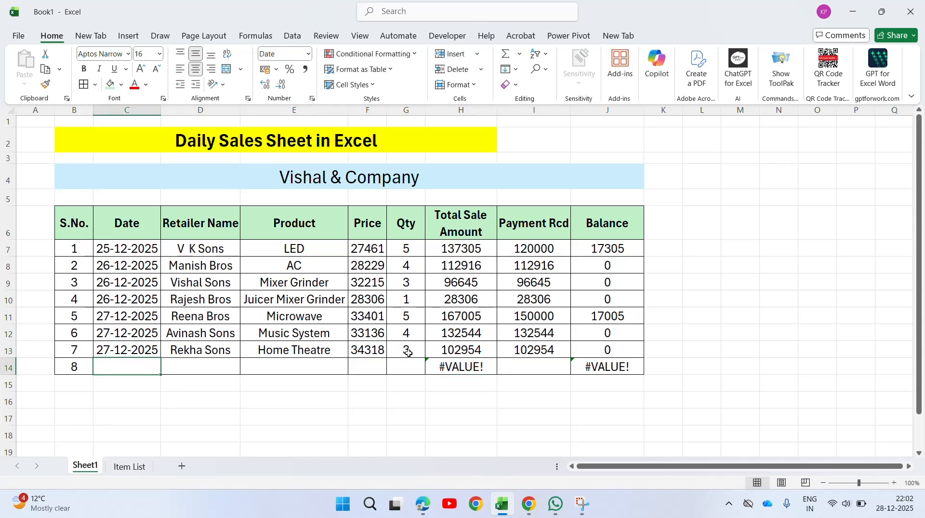
pyautogui.write('28-12')
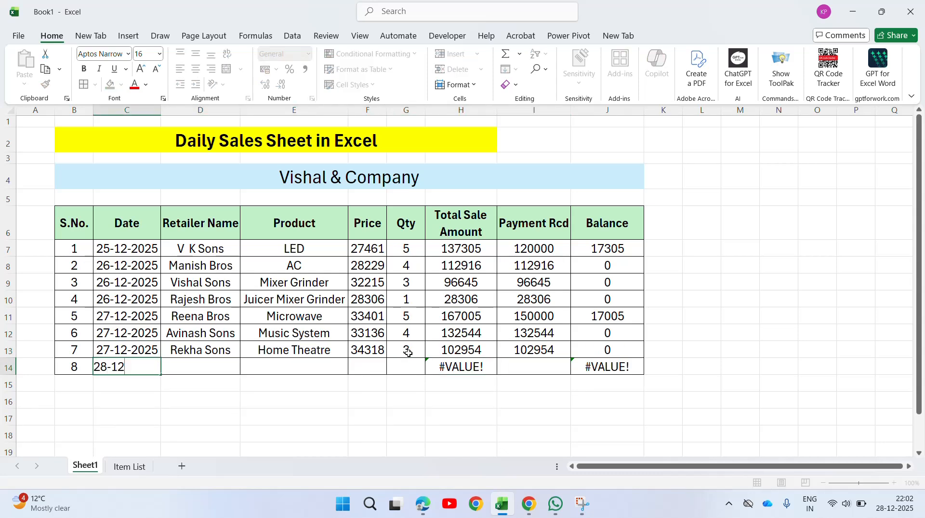
pyautogui.write('-2025')
pyautogui.press('Tab')
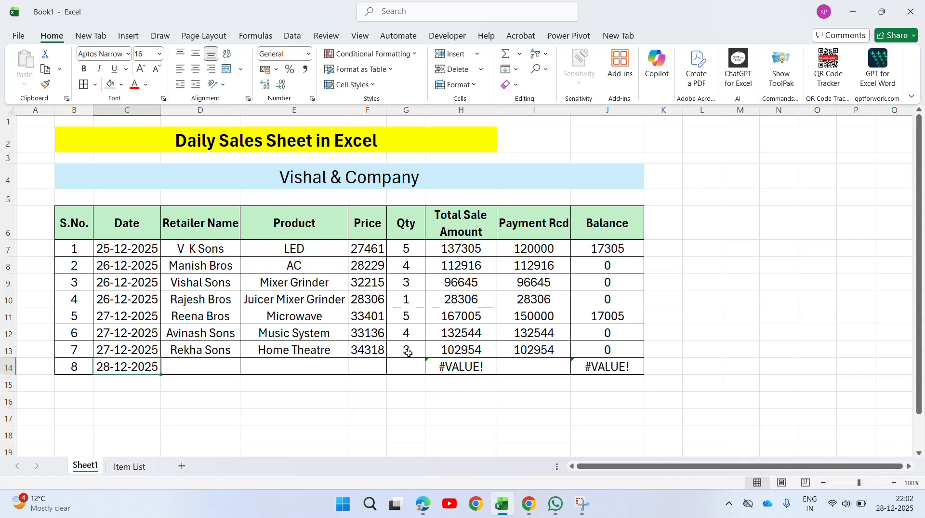
# Enter Manish Enterprises as the retailer name in D14 and autofit the width of column D
pyautogui.write('Manish ')
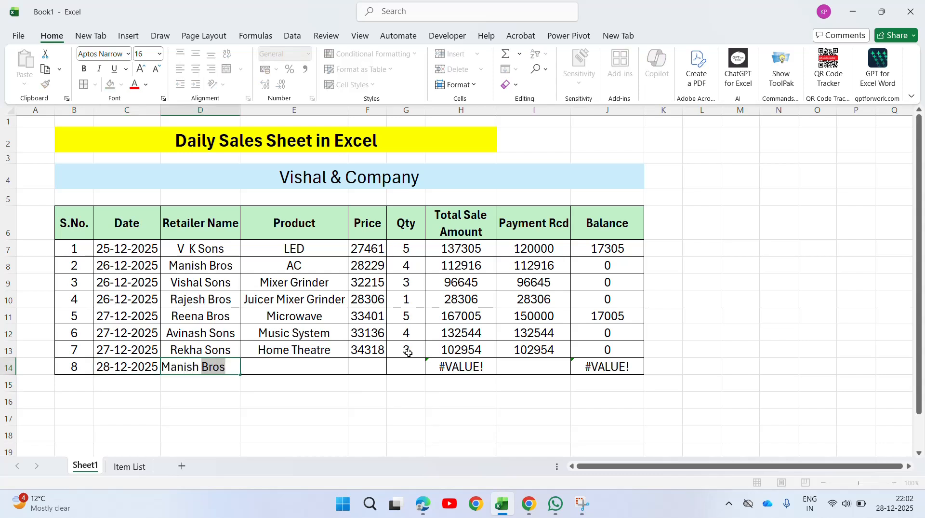
pyautogui.write('Enterprises')
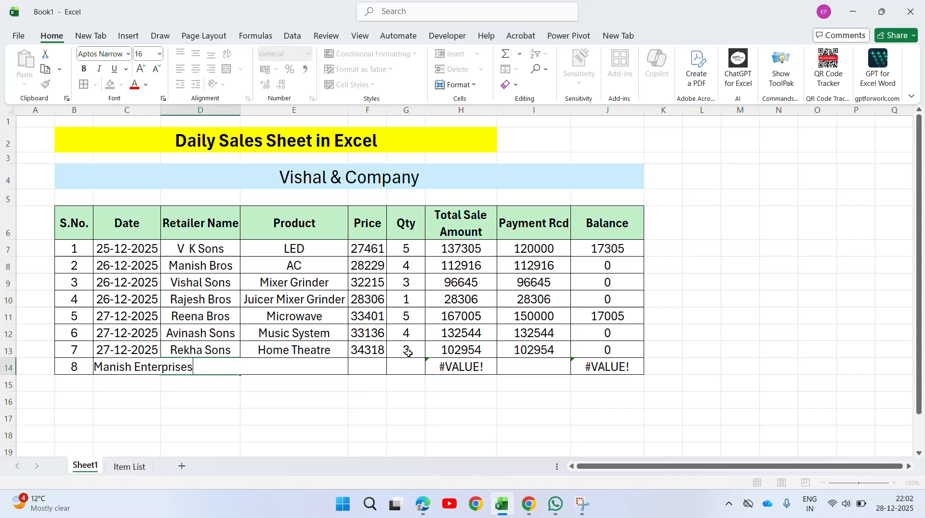
pyautogui.hotkey('ctrl', 'Return')
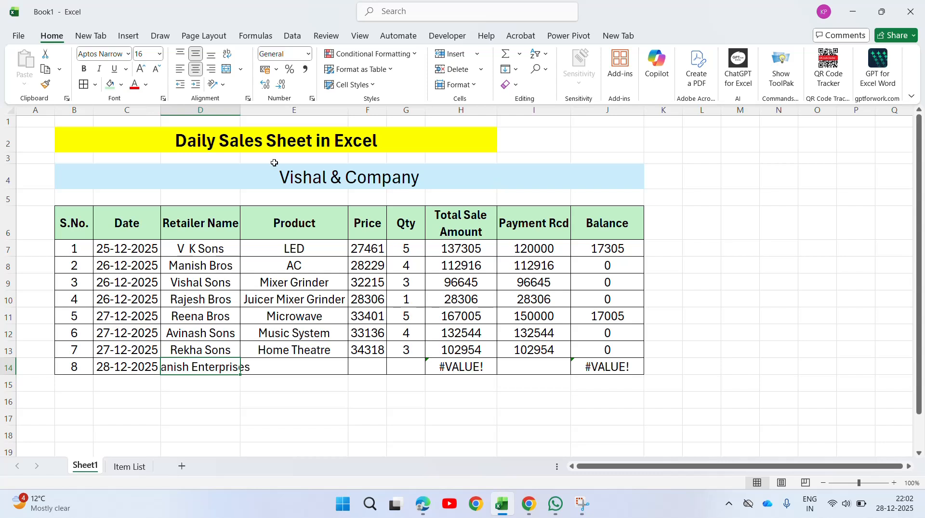
pyautogui.doubleClick(245, 114)
# Choose Mixer Grinder as the product in E14
pyautogui.click(347, 365)
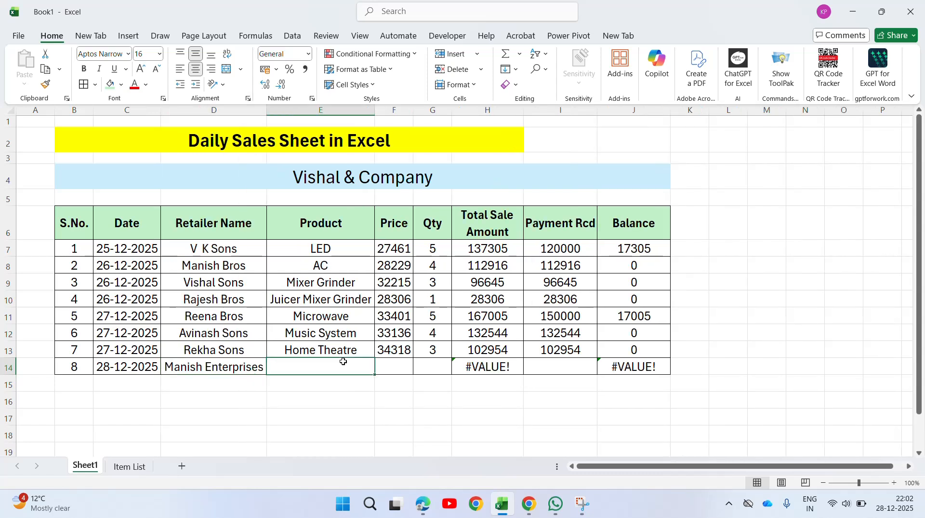
pyautogui.click(381, 368)
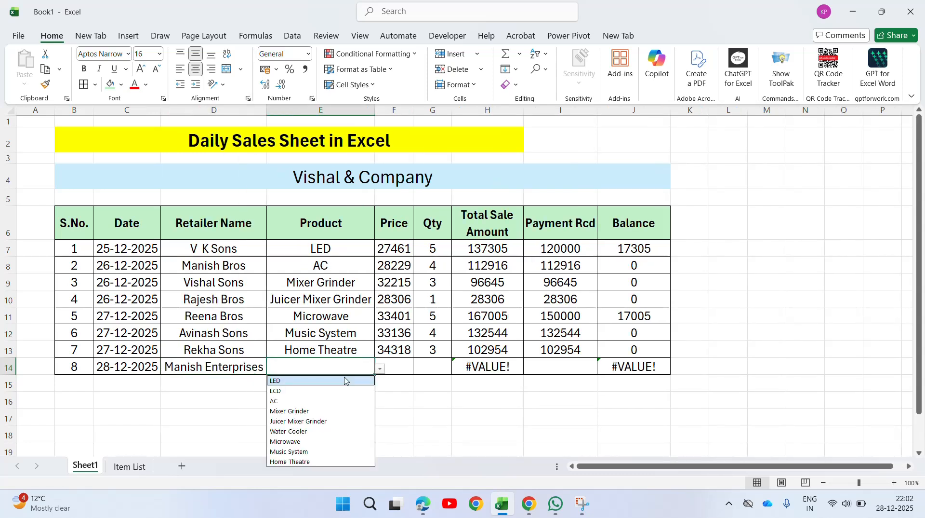
pyautogui.click(282, 410)
# Examine the price lookup formula in F14 and compare its range with the Item List sheet
pyautogui.click(403, 368)
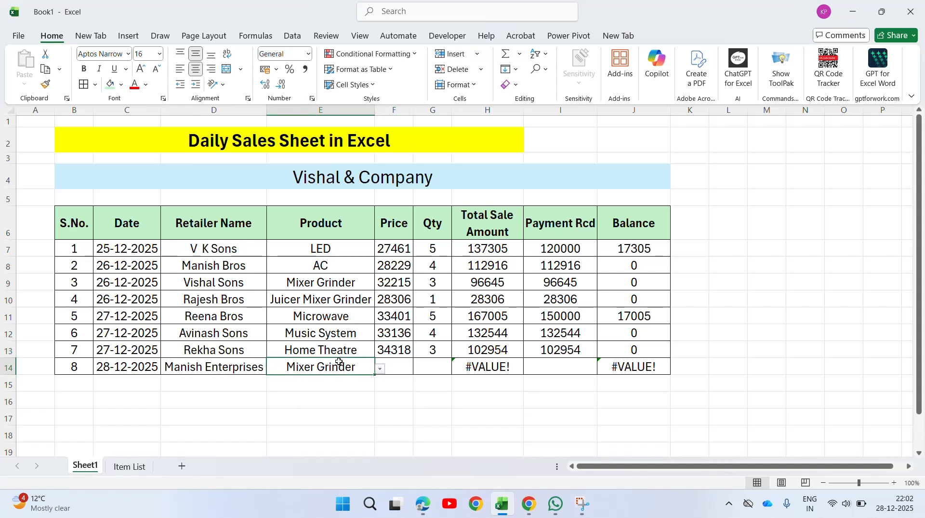
pyautogui.press('F2')
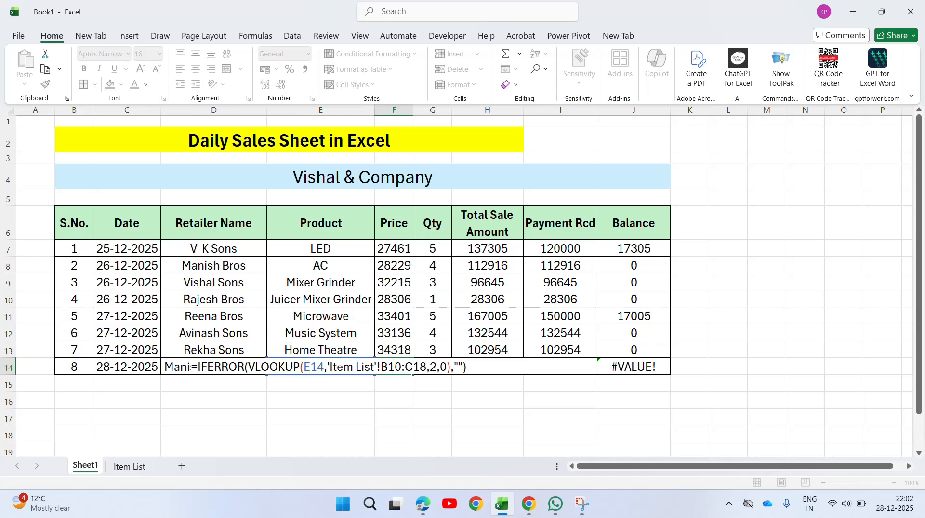
pyautogui.press('Escape')
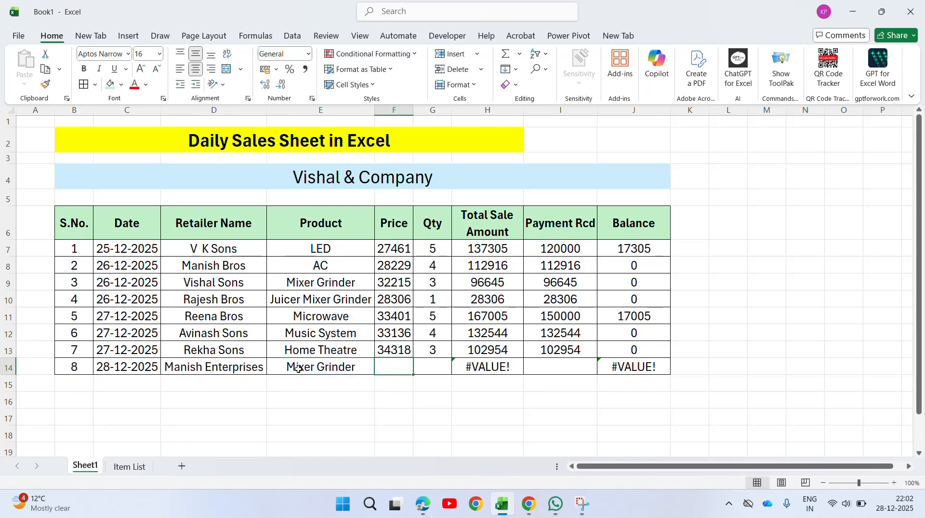
pyautogui.click(141, 466)
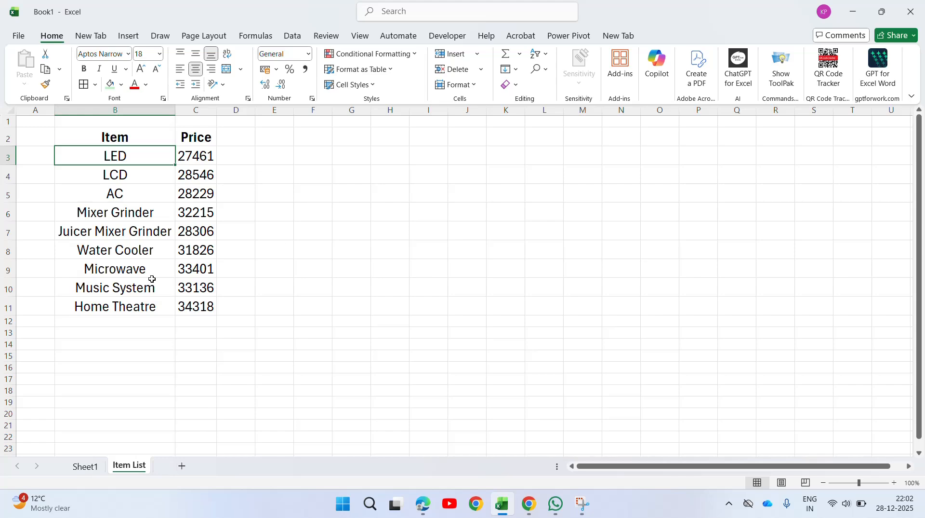
pyautogui.click(86, 467)
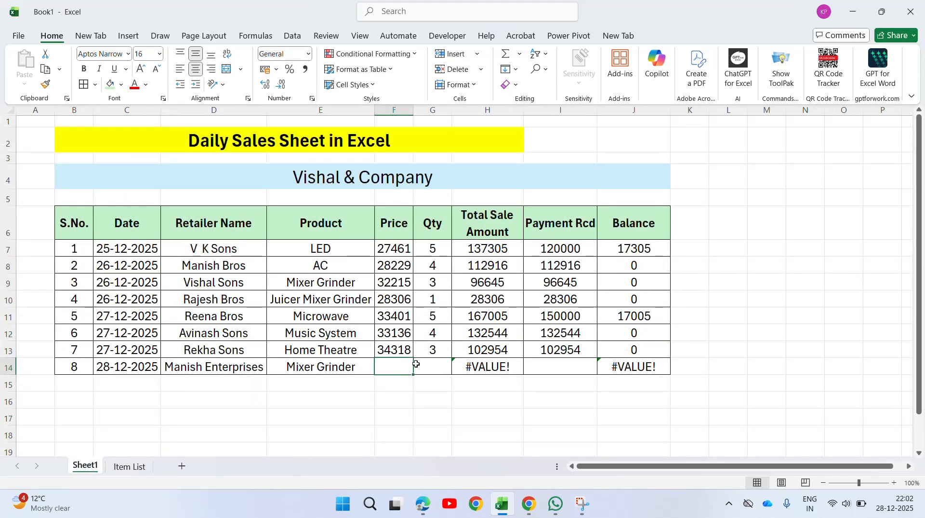
# Try to copy the Mixer Grinder price formula from F9 into F14, and undo the paste
pyautogui.press('Up')
pyautogui.press('Up')
pyautogui.press('Up')
pyautogui.press('Up')
pyautogui.press('Up')
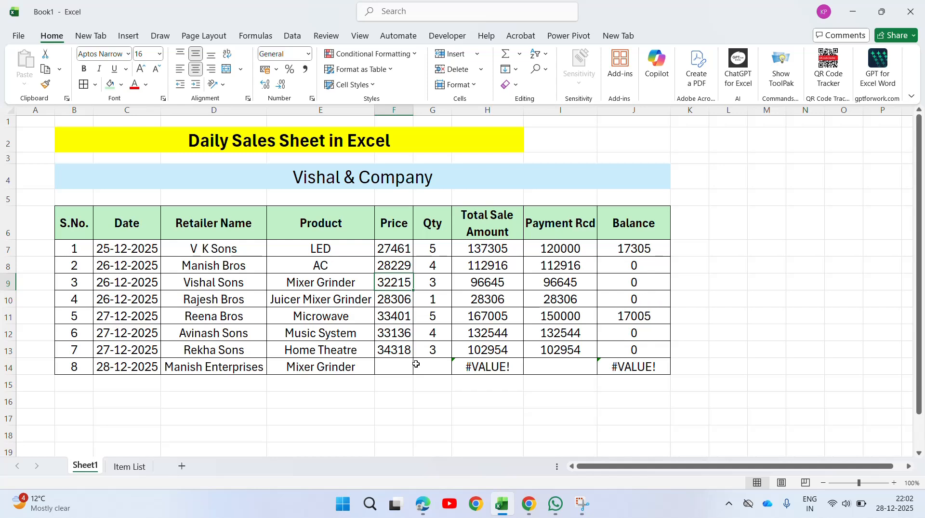
pyautogui.press('Left')
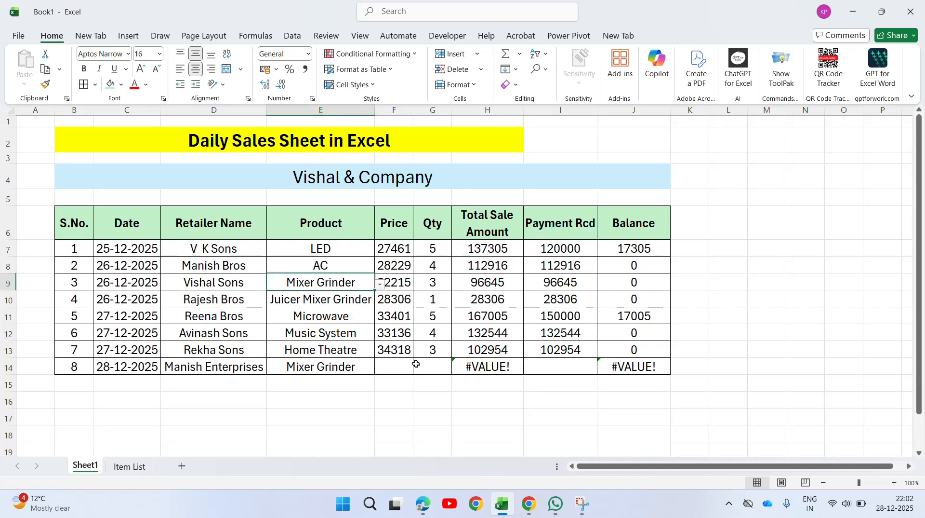
pyautogui.press('Right')
pyautogui.hotkey('ctrl', 'c')
pyautogui.press('Down')
pyautogui.press('Down')
pyautogui.press('Down')
pyautogui.press('Down')
pyautogui.press('Down')
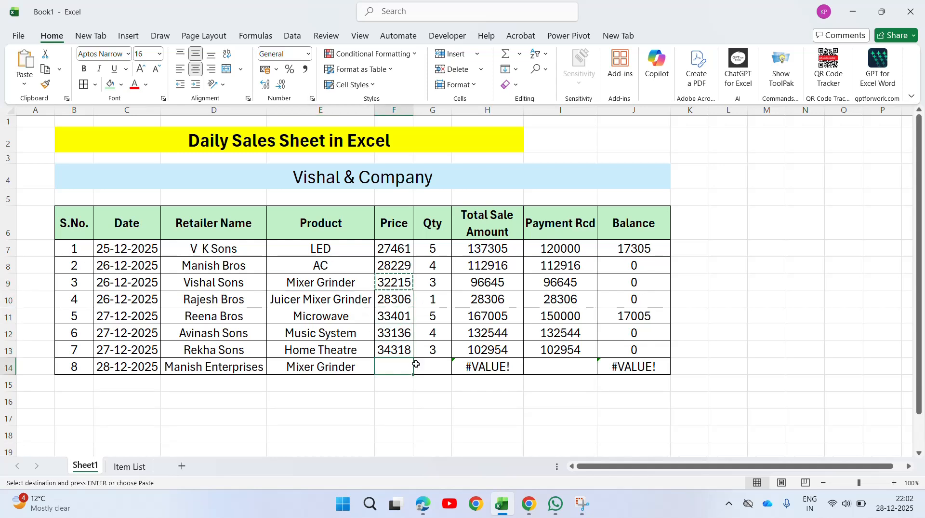
pyautogui.hotkey('ctrl', 'v')
pyautogui.hotkey('ctrl', 'z')
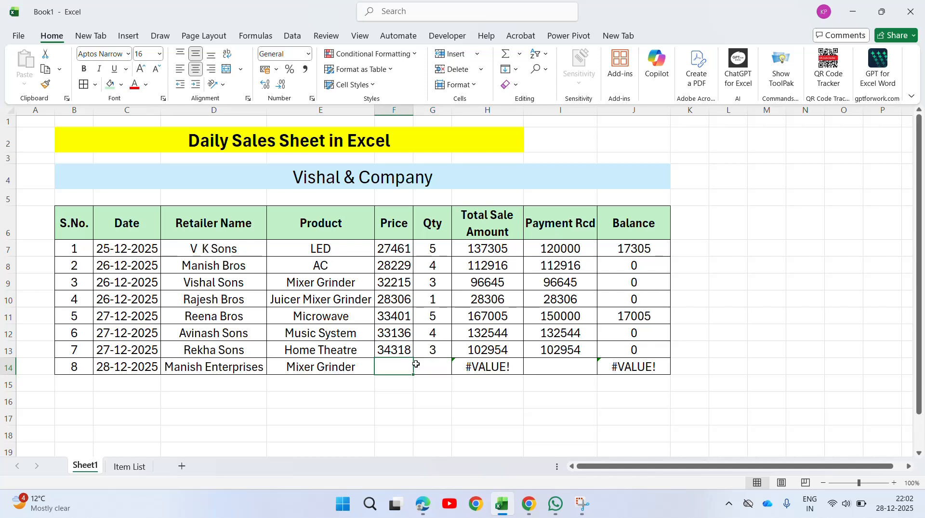
# Enter a price of 32215 in F14 and a quantity of 5 in G14 for the Manish Enterprises row
pyautogui.write('32215')
pyautogui.press('Return')
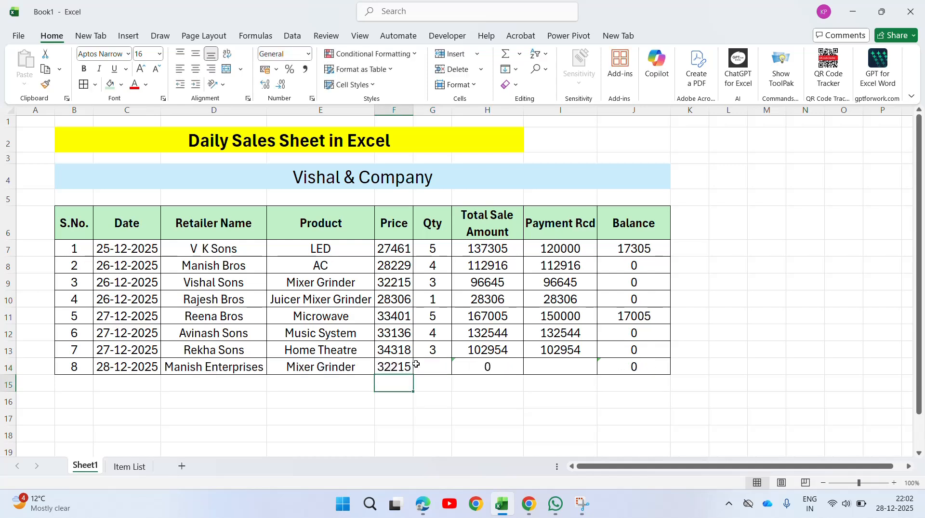
pyautogui.press('Up')
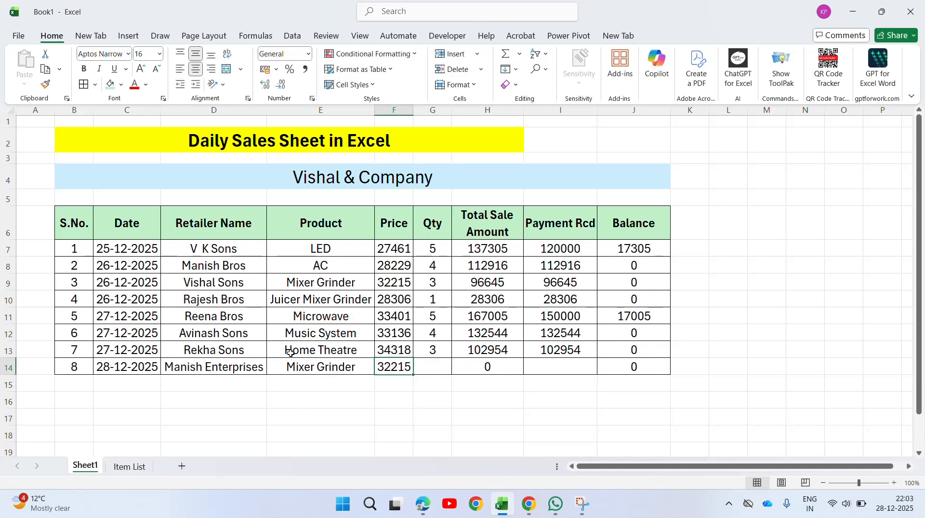
pyautogui.press('Right')
pyautogui.write('5')
pyautogui.press('Return')
pyautogui.press('Up')
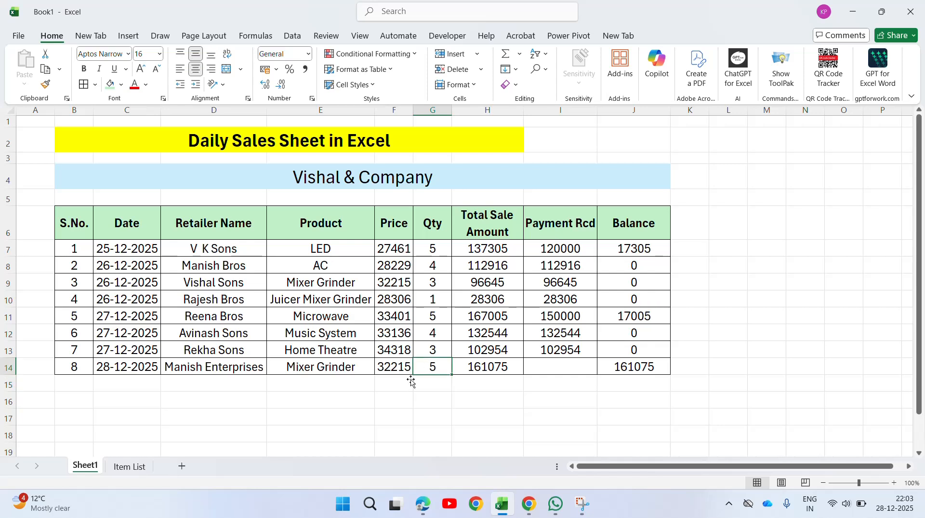
# Enter a payment received of 161075 in I14 for the Manish Enterprises row
pyautogui.click(549, 373)
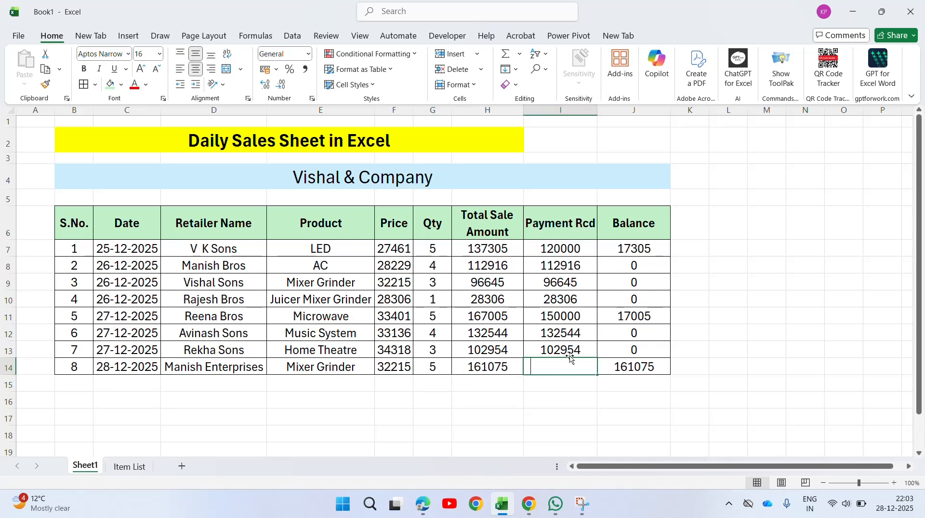
pyautogui.write('161075')
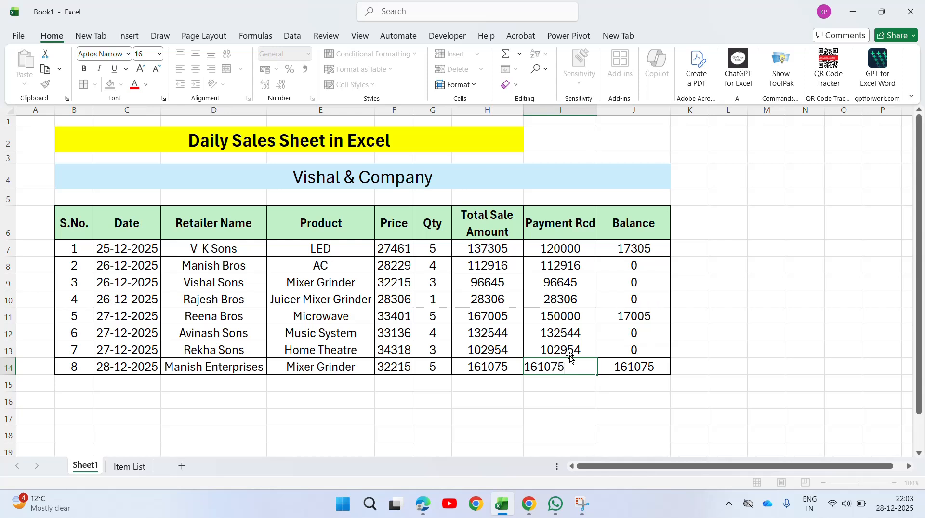
pyautogui.press('Return')
pyautogui.press('Up')
pyautogui.press('Up')
pyautogui.press('Up')
pyautogui.press('Up')
pyautogui.press('Up')
pyautogui.press('Up')
pyautogui.press('Up')
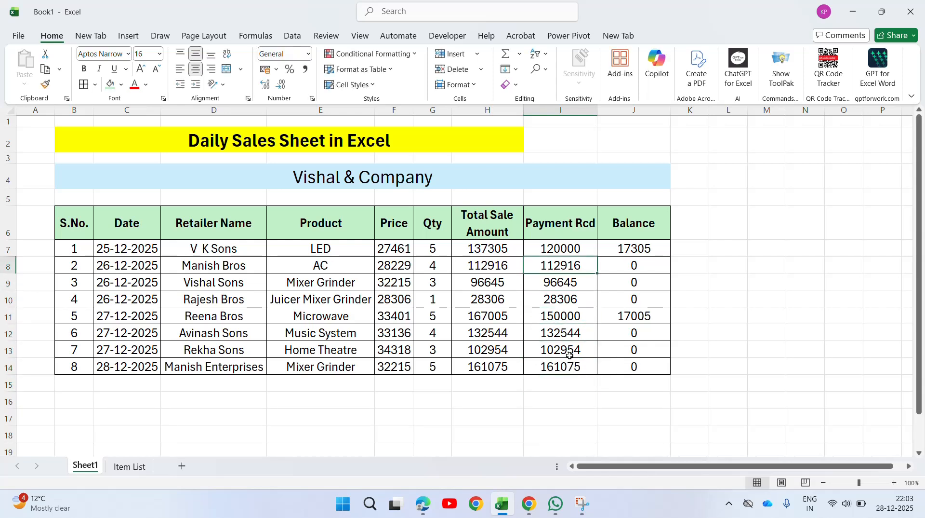
# Merge and center cells B15:G15 directly below the last sales row
pyautogui.press('Down')
pyautogui.press('Down')
pyautogui.press('Down')
pyautogui.press('Down')
pyautogui.press('Down')
pyautogui.press('Down')
pyautogui.press('Down')
pyautogui.press('Up')
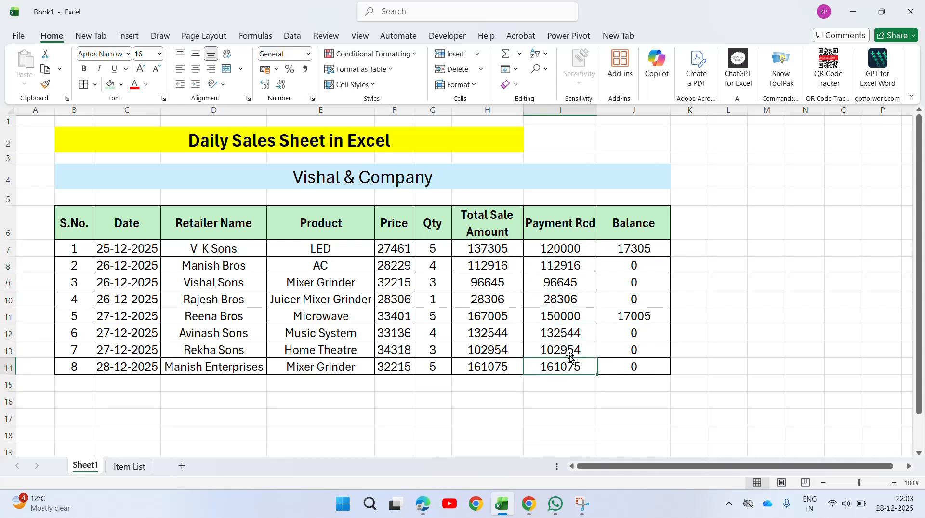
pyautogui.press('Down')
pyautogui.press('Left')
pyautogui.press('Left')
pyautogui.press('Left')
pyautogui.press('Left')
pyautogui.press('Left')
pyautogui.press('Left')
pyautogui.press('Left')
pyautogui.hotkey('shift', 'Right')
pyautogui.hotkey('shift', 'Right')
pyautogui.hotkey('shift', 'Right')
pyautogui.hotkey('shift', 'Right')
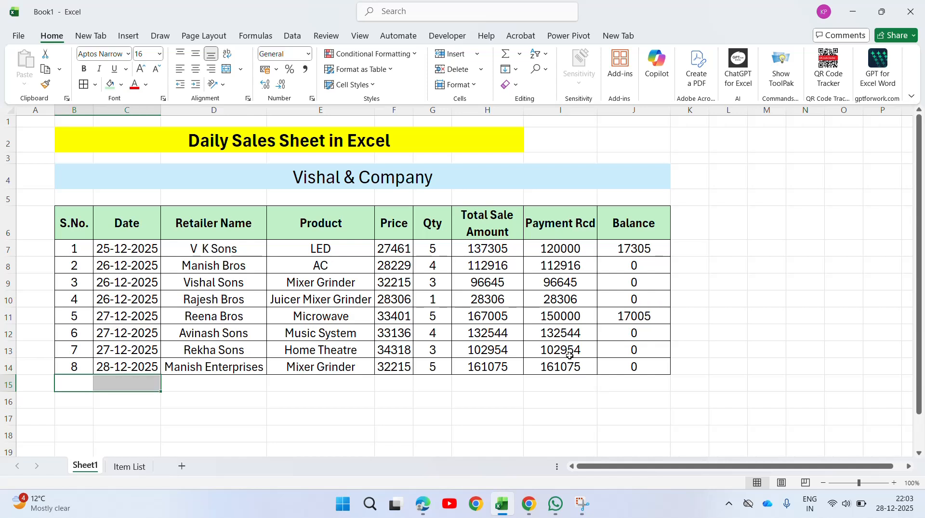
pyautogui.hotkey('shift', 'Right')
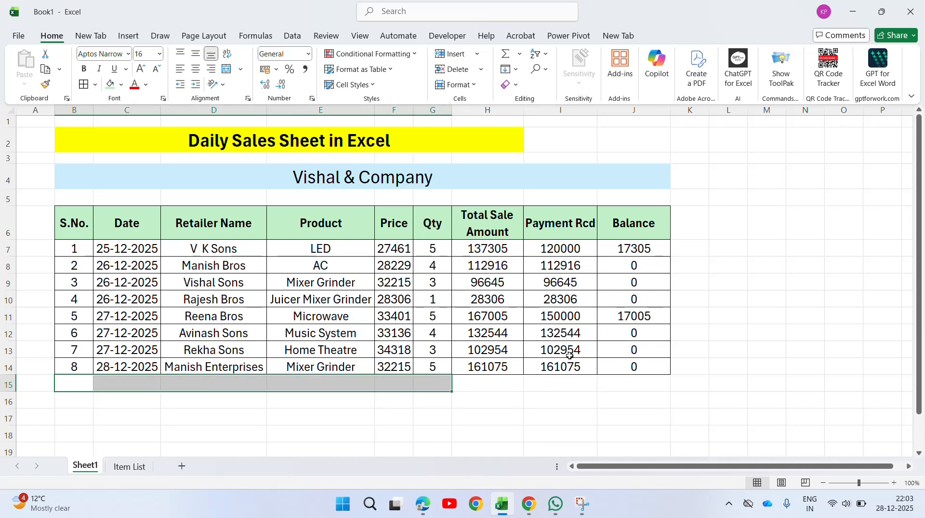
pyautogui.click(227, 69)
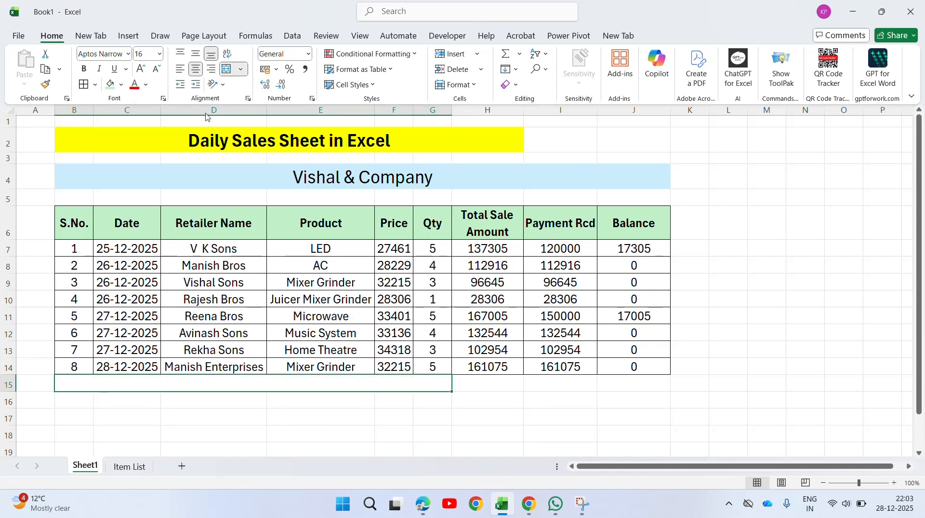
# Enter a SUM formula over H7:H14 in H15 to total the sale amounts, and center it
pyautogui.click(482, 383)
pyautogui.write('=sum')
pyautogui.press('Tab')
pyautogui.press('Up')
pyautogui.press('Up')
pyautogui.press('Up')
pyautogui.press('Up')
pyautogui.press('Up')
pyautogui.press('Up')
pyautogui.press('Up')
pyautogui.press('Up')
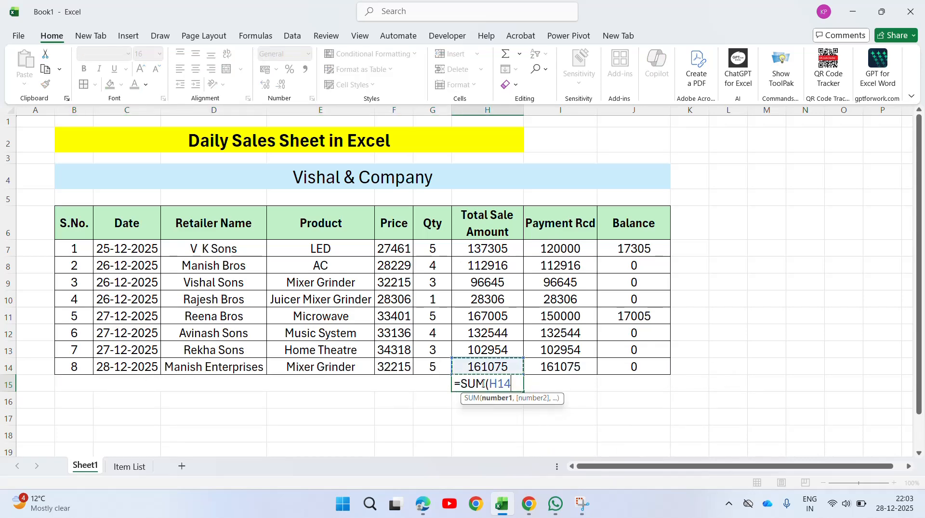
pyautogui.hotkey('shift', 'Down')
pyautogui.hotkey('shift', 'Down')
pyautogui.hotkey('shift', 'Down')
pyautogui.hotkey('shift', 'Down')
pyautogui.hotkey('shift', 'Down')
pyautogui.hotkey('shift', 'Down')
pyautogui.hotkey('shift', 'Down')
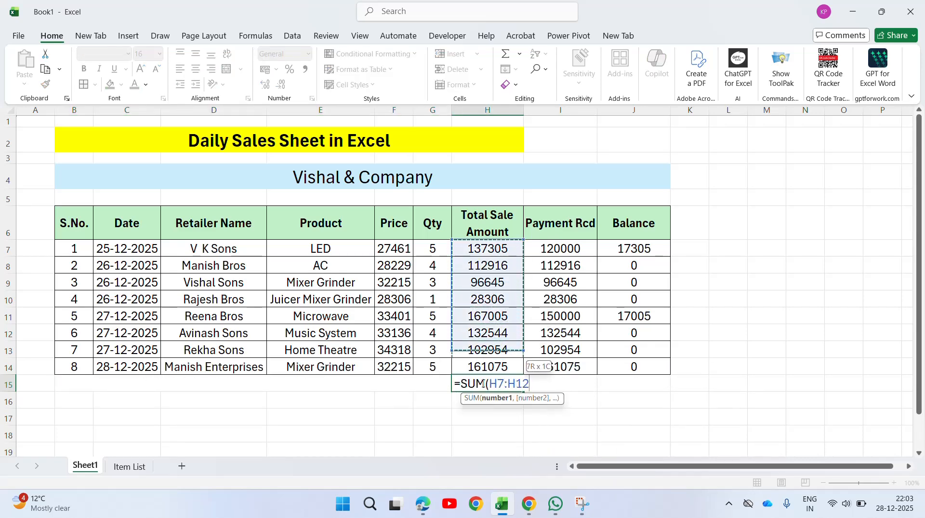
pyautogui.hotkey('ctrl', 'Return')
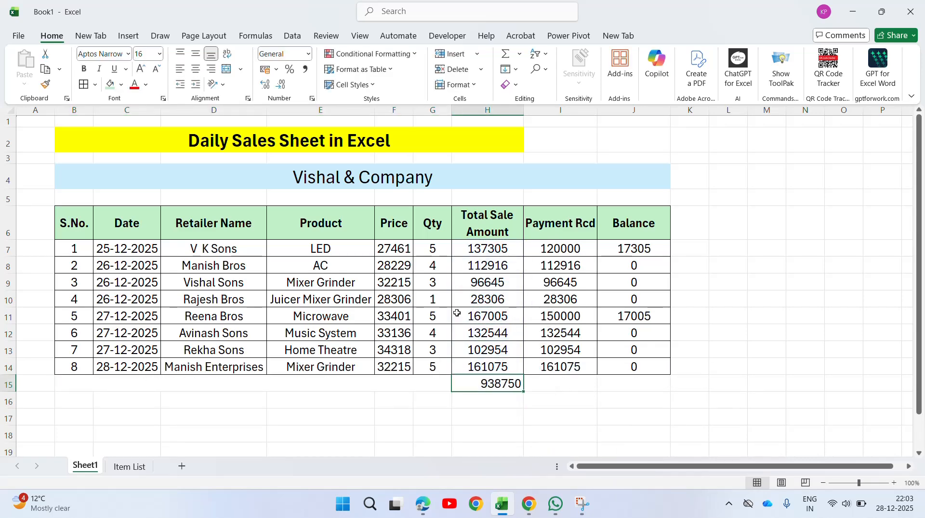
pyautogui.click(196, 71)
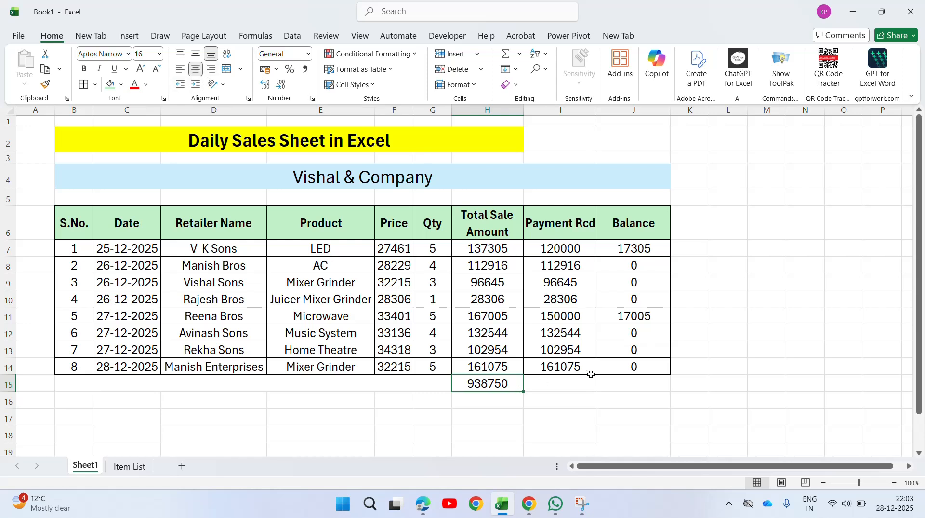
# Copy the total formula from H15 into I15 and J15 for the Payment Rcd and Balance columns
pyautogui.click(571, 383)
pyautogui.press('Left')
pyautogui.hotkey('ctrl', 'c')
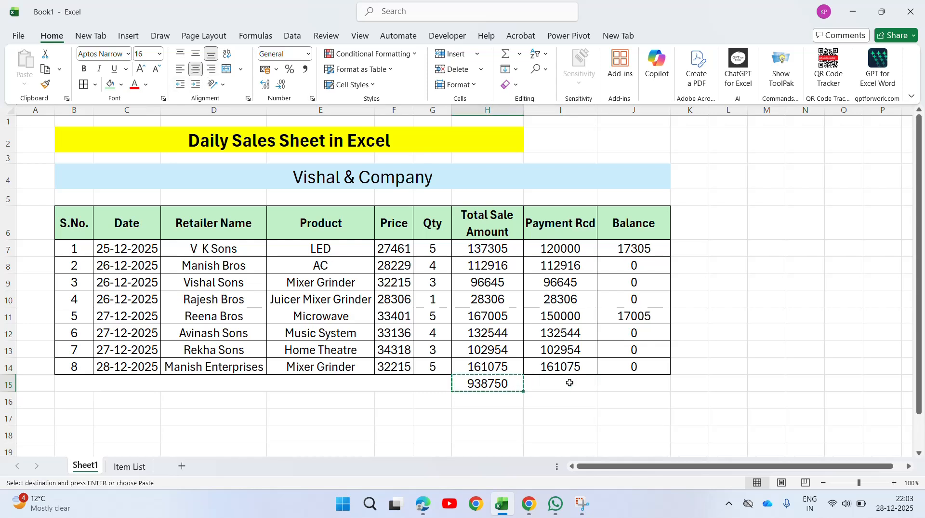
pyautogui.click(570, 383)
pyautogui.hotkey('ctrl', 'v')
pyautogui.press('Escape')
pyautogui.press('Right')
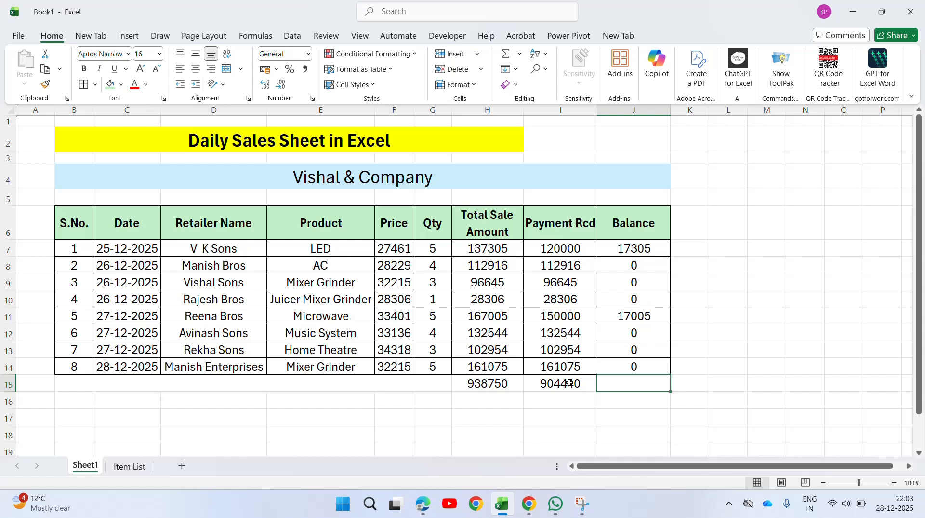
pyautogui.click(570, 383)
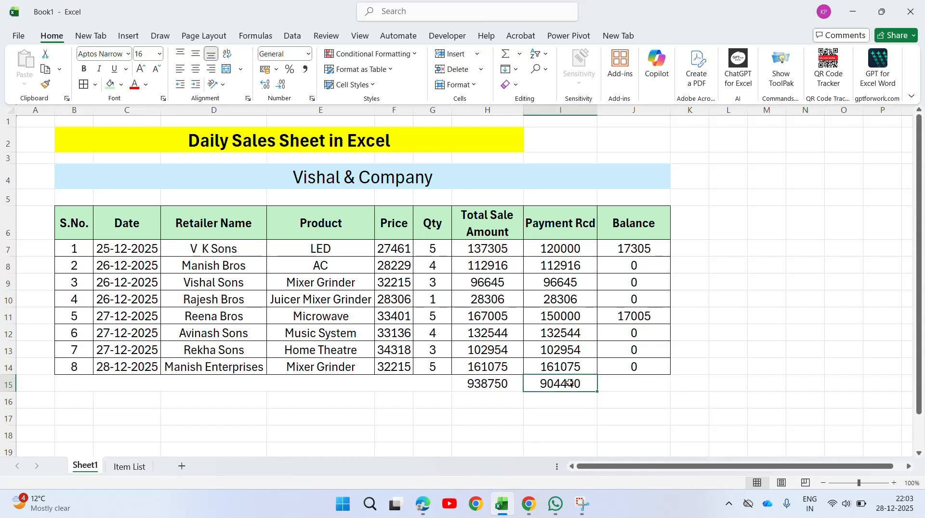
pyautogui.hotkey('ctrl', 'c')
pyautogui.press('Right')
pyautogui.hotkey('ctrl', 'v')
pyautogui.press('Escape')
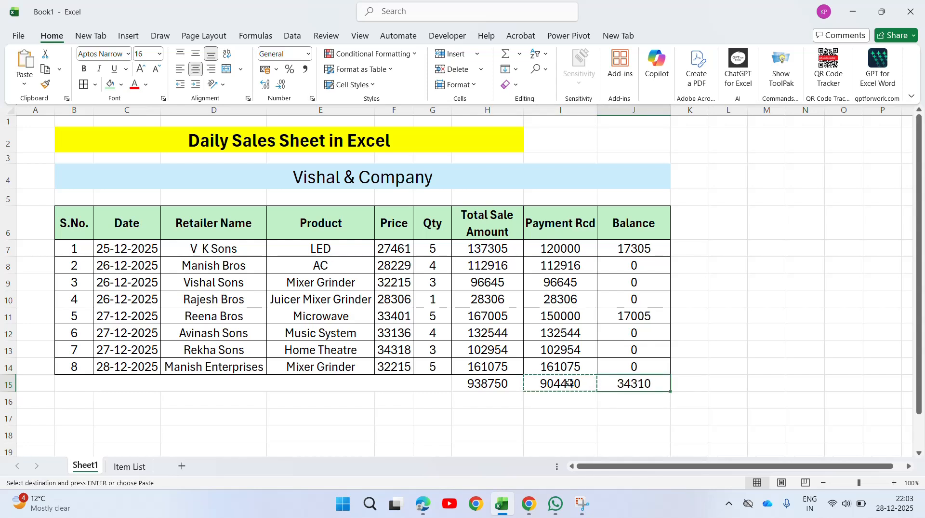
# Fill the totals row B15:J15 with the header's light green and make it bold
pyautogui.press('Left')
pyautogui.press('Left')
pyautogui.press('Left')
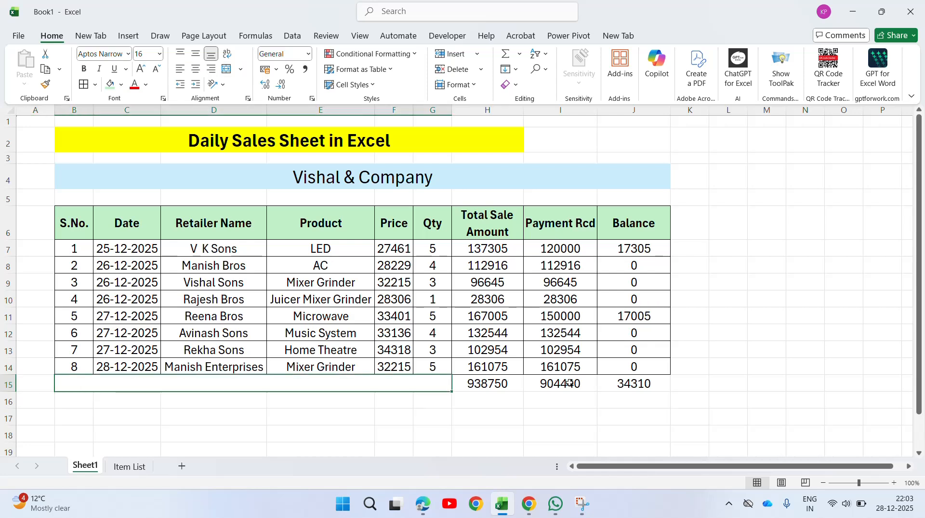
pyautogui.hotkey('shift', 'Right')
pyautogui.hotkey('shift', 'Right')
pyautogui.hotkey('shift', 'Right')
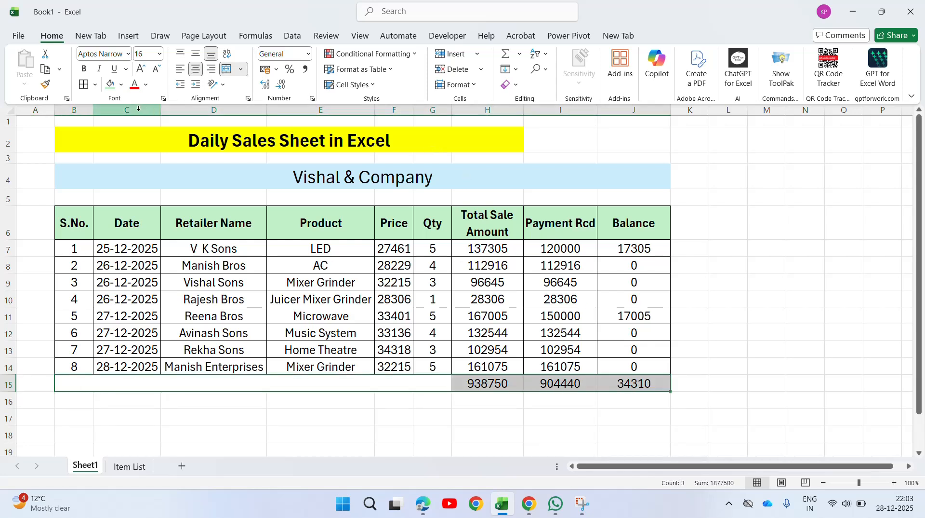
pyautogui.click(121, 84)
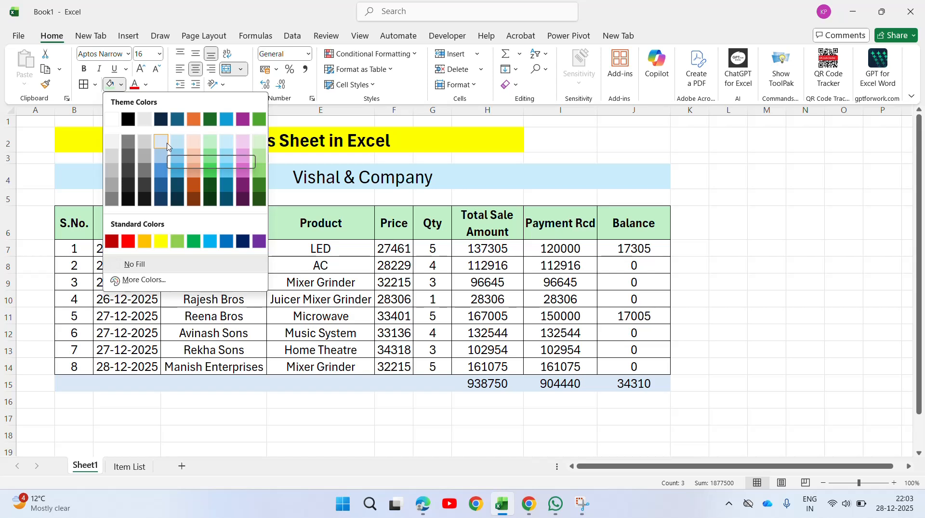
pyautogui.click(212, 141)
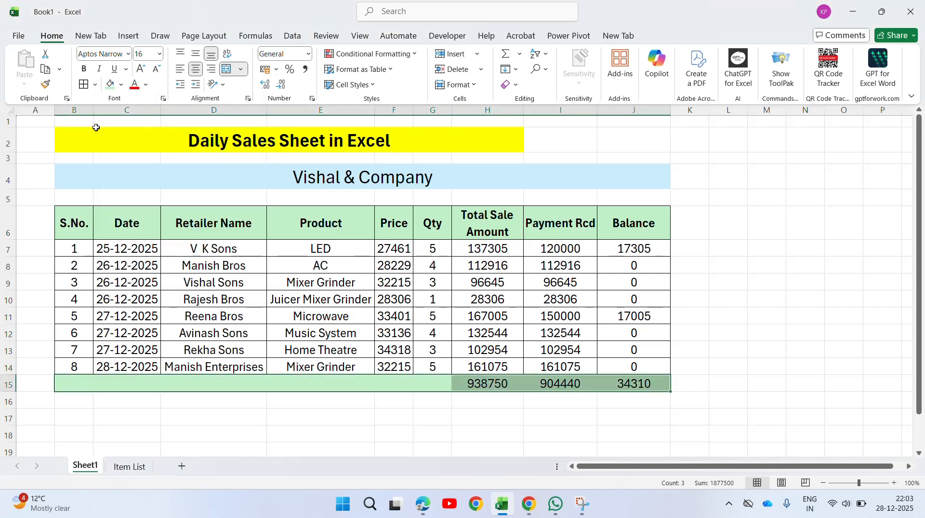
pyautogui.click(83, 69)
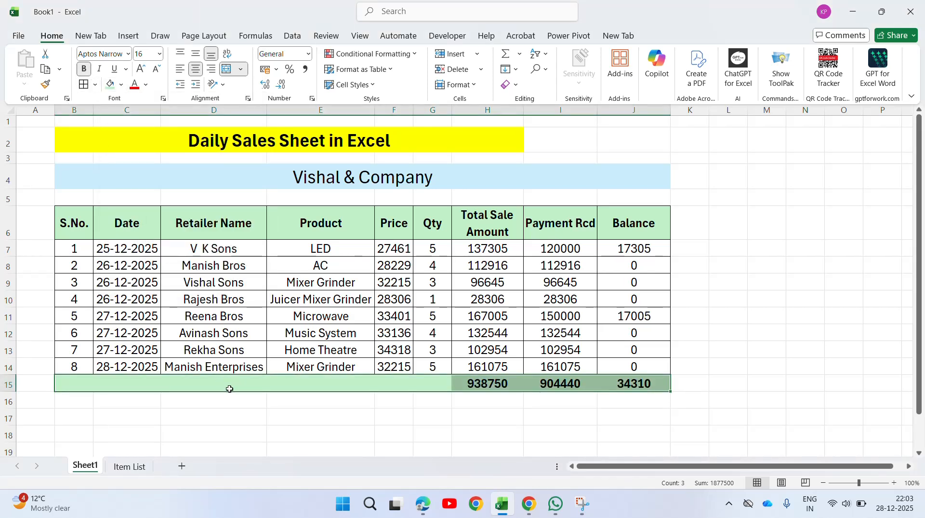
# Apply all borders to the totals row B15:J15
pyautogui.press('Right')
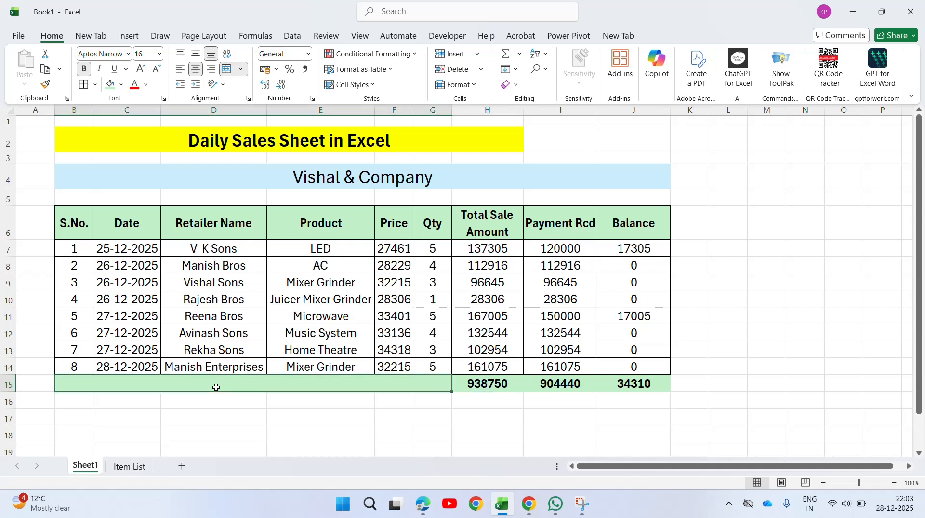
pyautogui.click(216, 387)
pyautogui.hotkey('shift', 'Right')
pyautogui.hotkey('shift', 'Right')
pyautogui.hotkey('shift', 'Right')
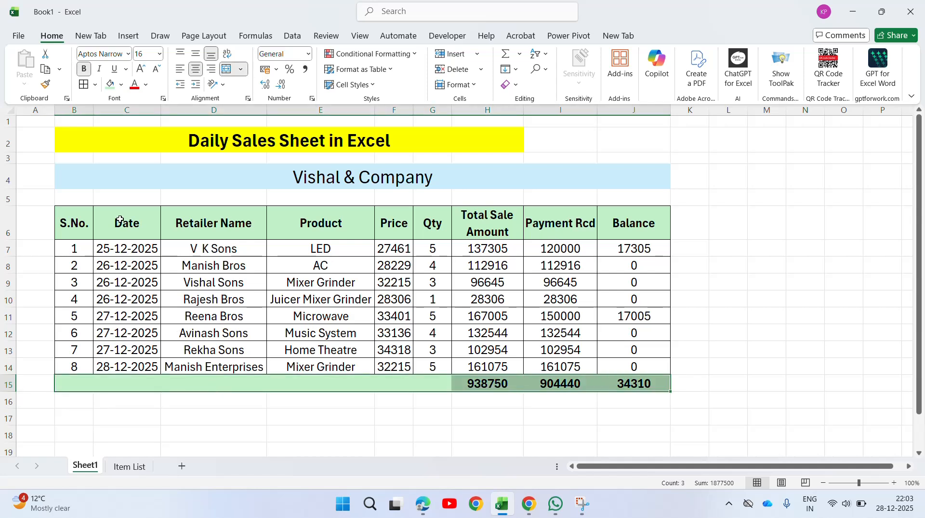
pyautogui.click(760, 333)
# Examine the price, quantity, sale amount and payment entries and compare the columns with their totals in row 15
pyautogui.click(530, 235)
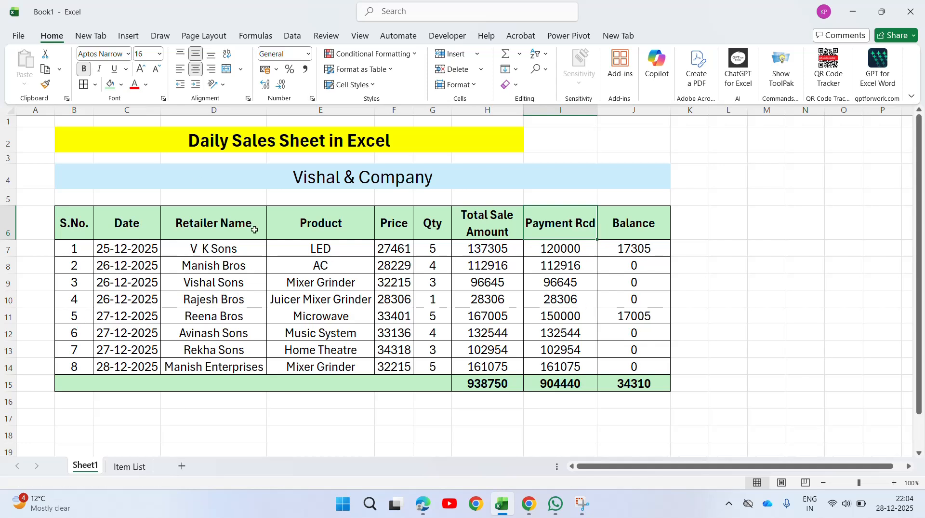
pyautogui.click(381, 252)
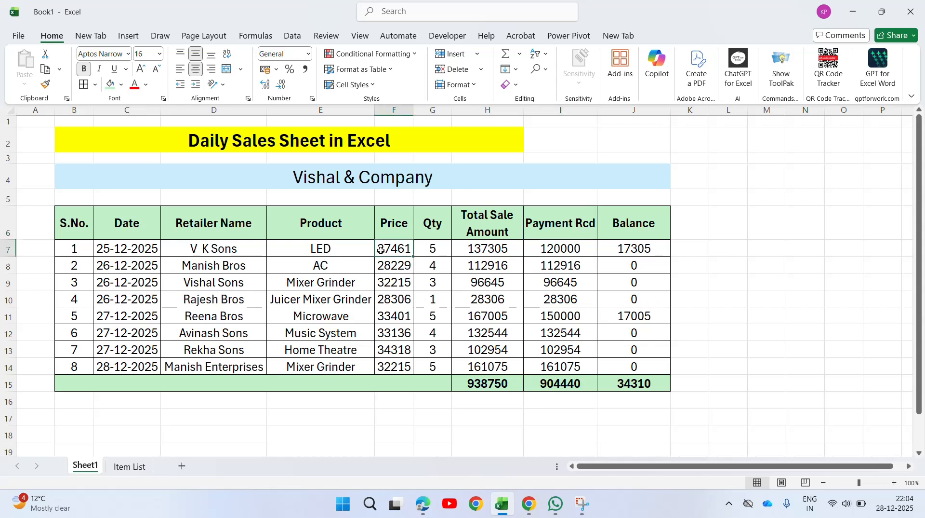
pyautogui.click(436, 255)
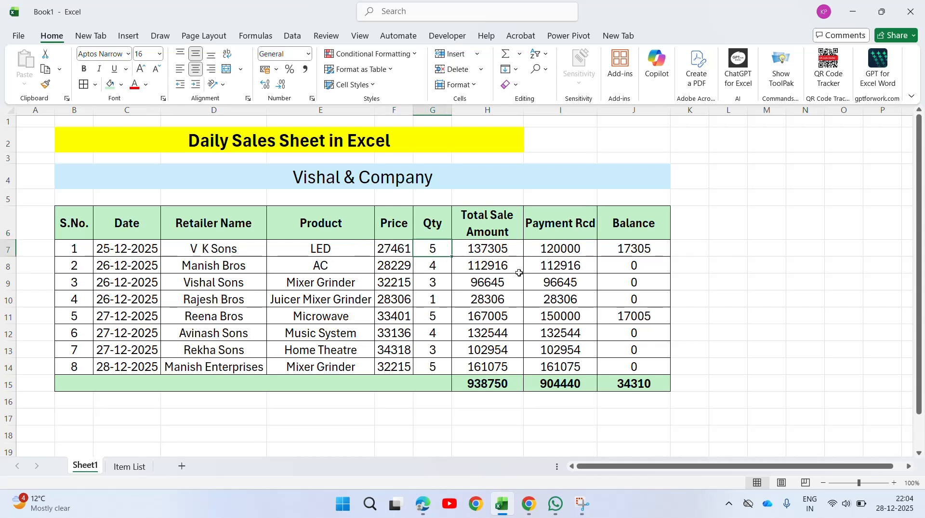
pyautogui.click(491, 248)
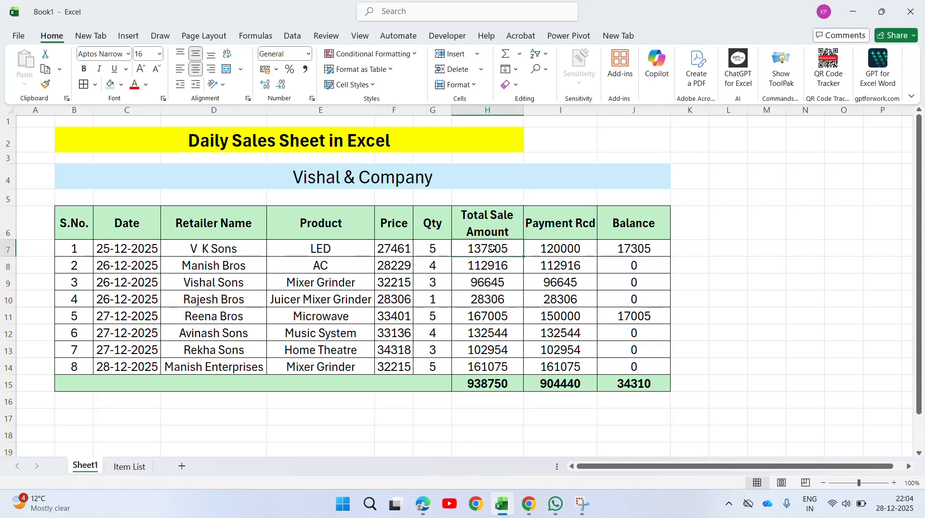
pyautogui.hotkey('ctrl', 'shift', 'Down')
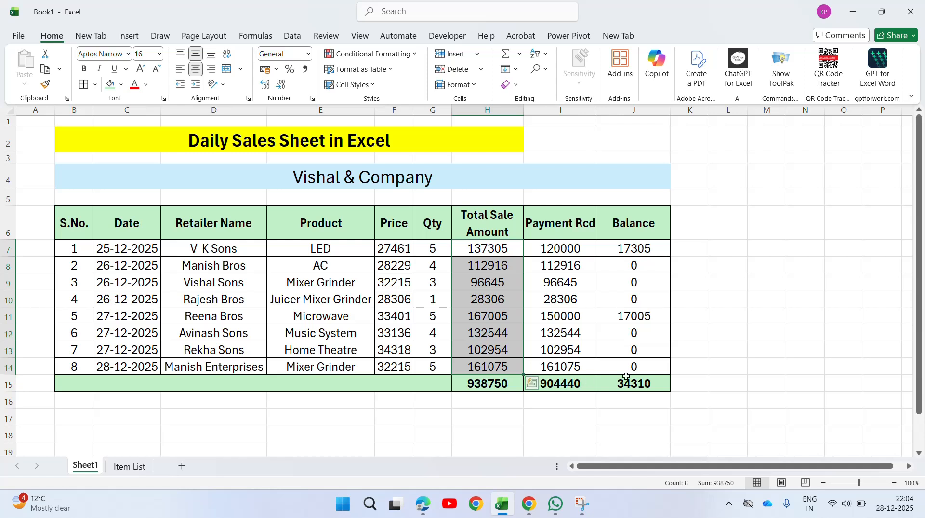
pyautogui.click(506, 386)
pyautogui.click(570, 247)
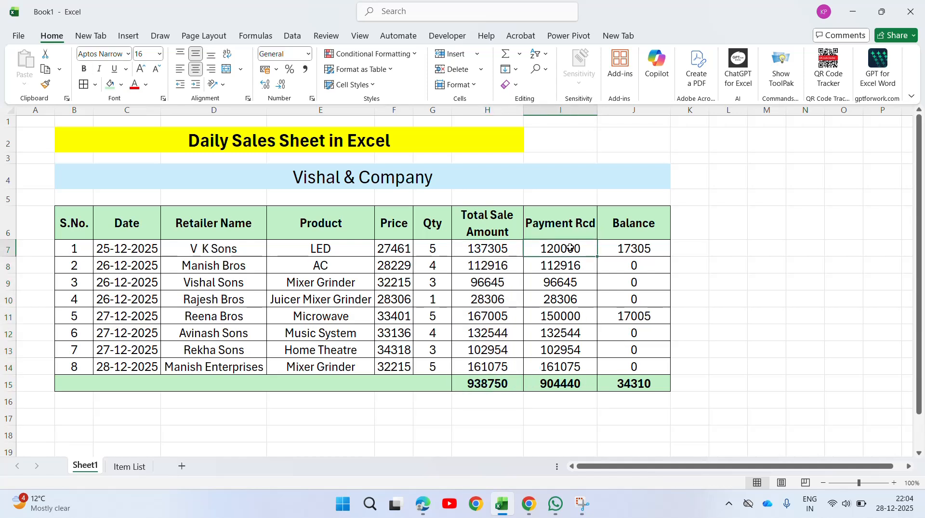
pyautogui.hotkey('ctrl', 'shift', 'Down')
pyautogui.hotkey('shift', 'Up')
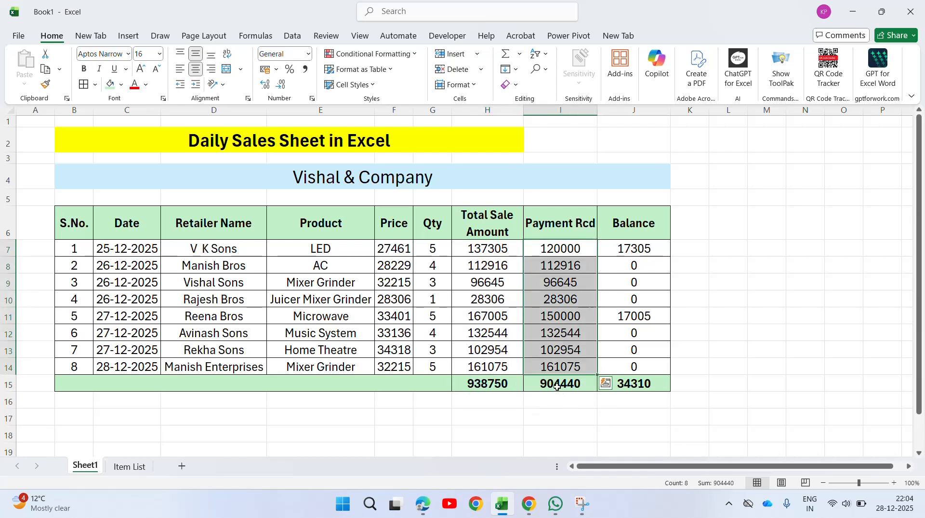
pyautogui.click(641, 384)
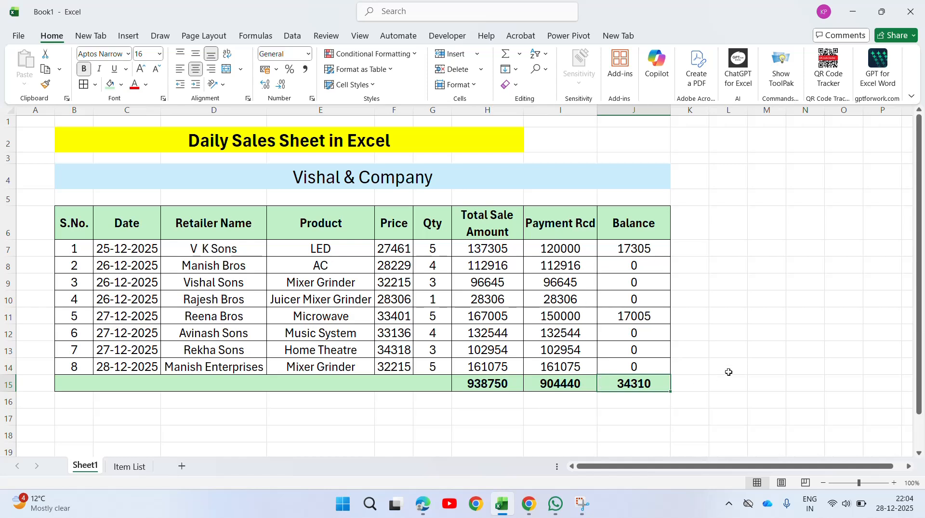
# Copy the balance cell J8 into J9, and set the balances in J7 and J11 to 0
pyautogui.click(637, 252)
pyautogui.hotkey('shift', 'Down')
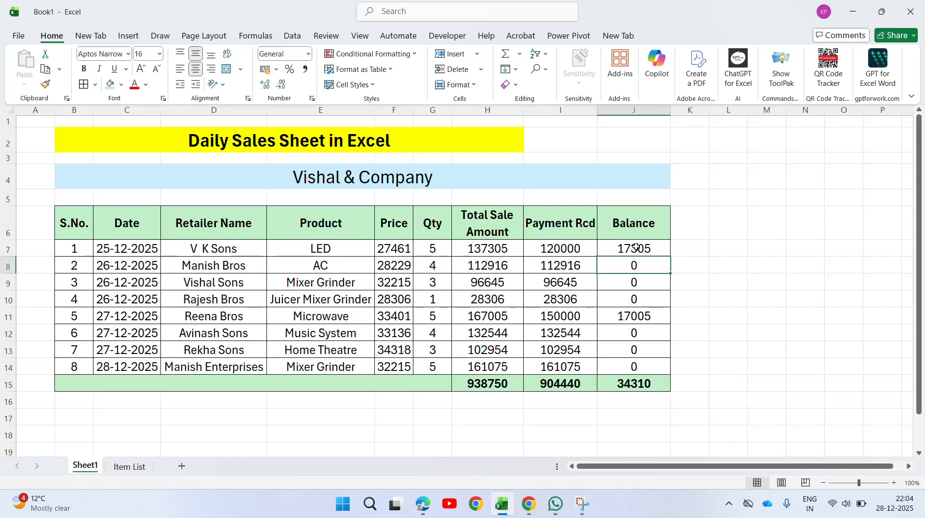
pyautogui.hotkey('ctrl', 'c')
pyautogui.hotkey('ctrl', 'v')
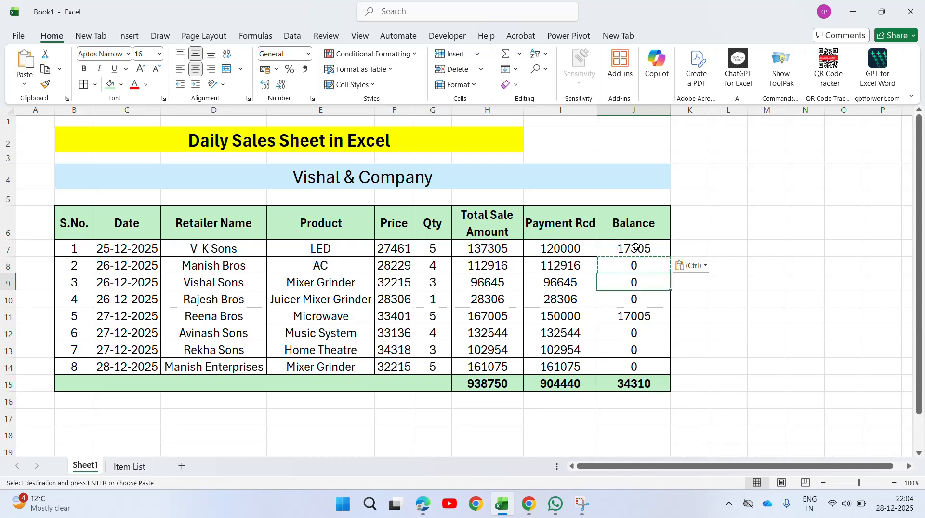
pyautogui.write('0')
pyautogui.press('Down')
pyautogui.press('Down')
pyautogui.press('Down')
pyautogui.press('Down')
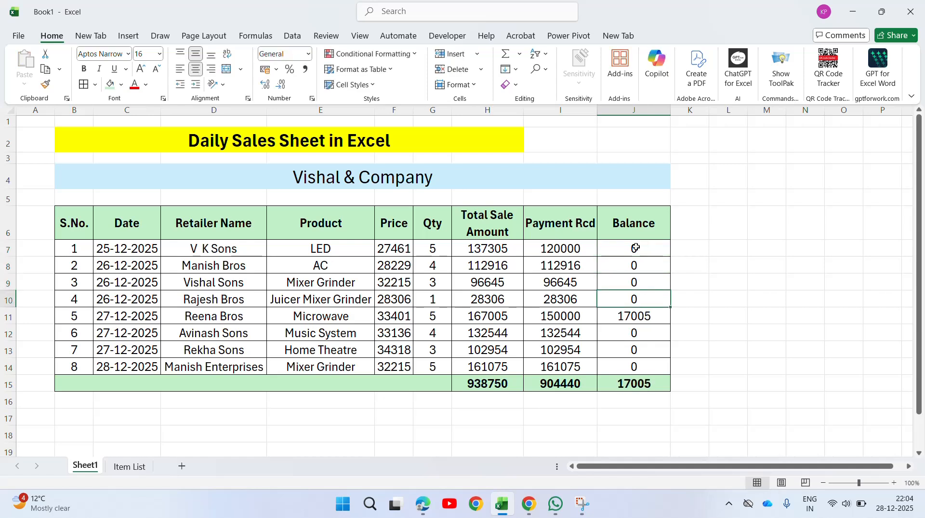
pyautogui.write('0')
pyautogui.press('Return')
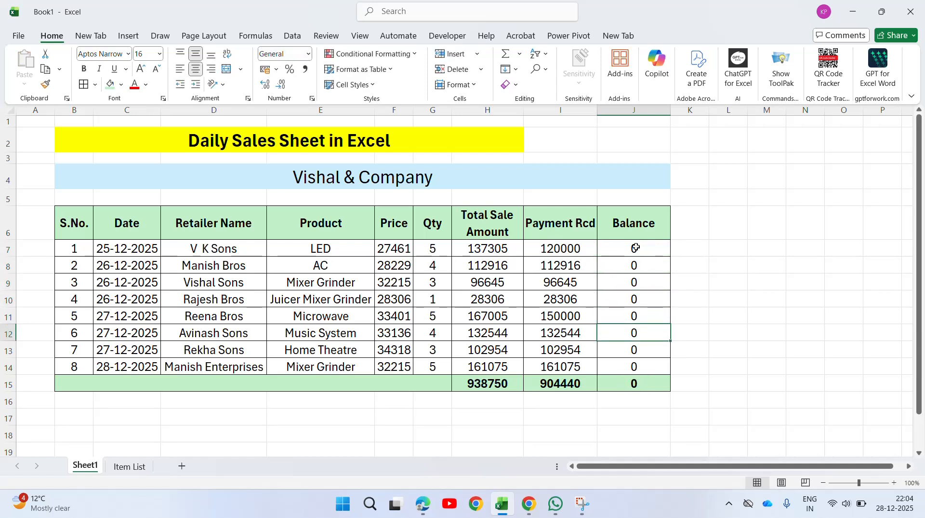
pyautogui.press('Left')
pyautogui.press('Left')
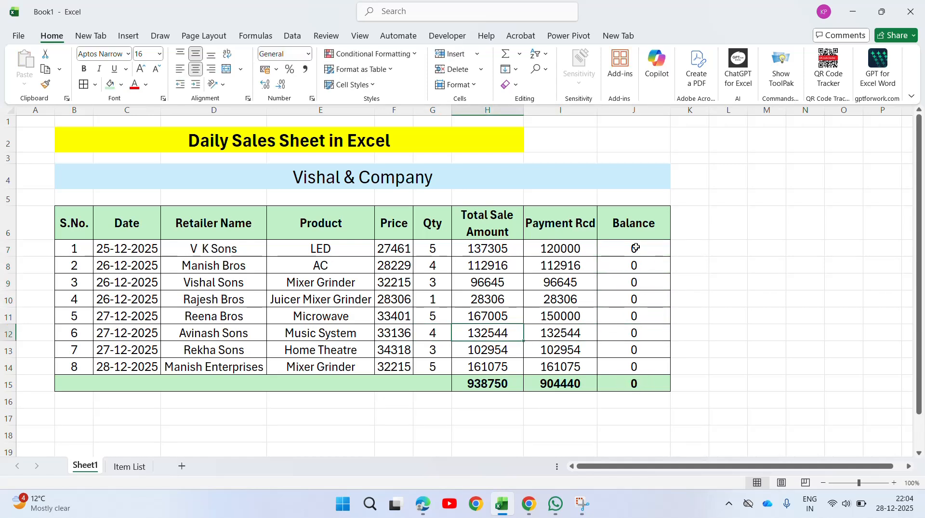
pyautogui.hotkey('ctrl', 'Up')
pyautogui.press('Down')
pyautogui.press('Right')
pyautogui.click(635, 248)
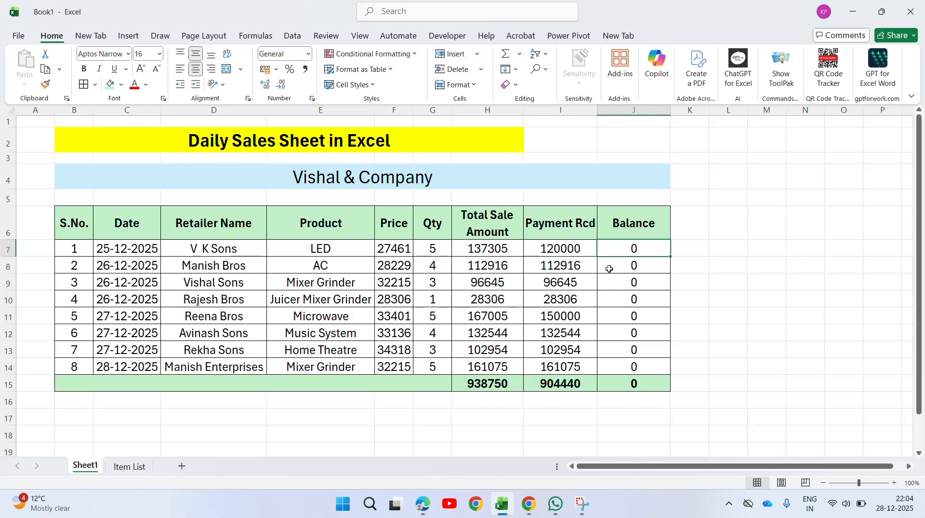
pyautogui.click(570, 333)
pyautogui.press('Left')
pyautogui.press('Left')
pyautogui.press('Up')
pyautogui.press('Up')
pyautogui.press('Up')
pyautogui.press('Up')
pyautogui.press('Up')
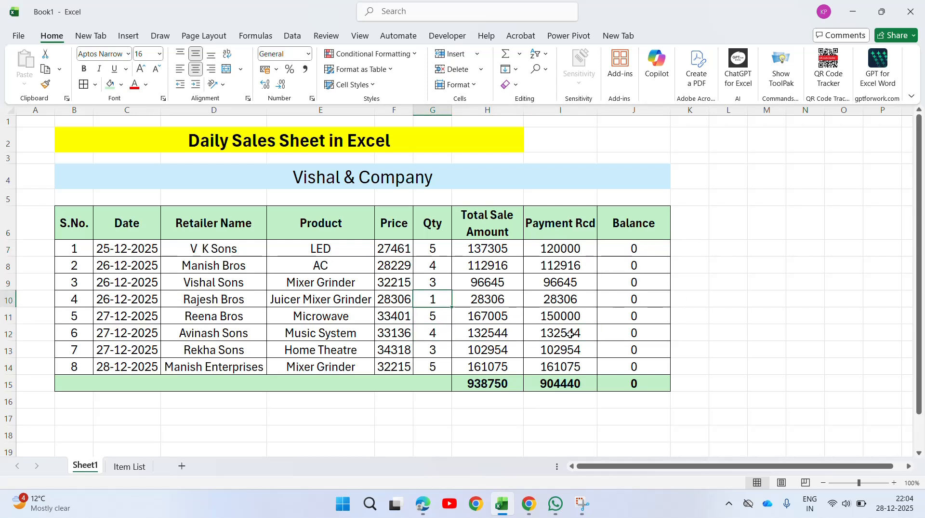
pyautogui.press('Right')
pyautogui.press('Right')
pyautogui.press('Down')
pyautogui.press('Up')
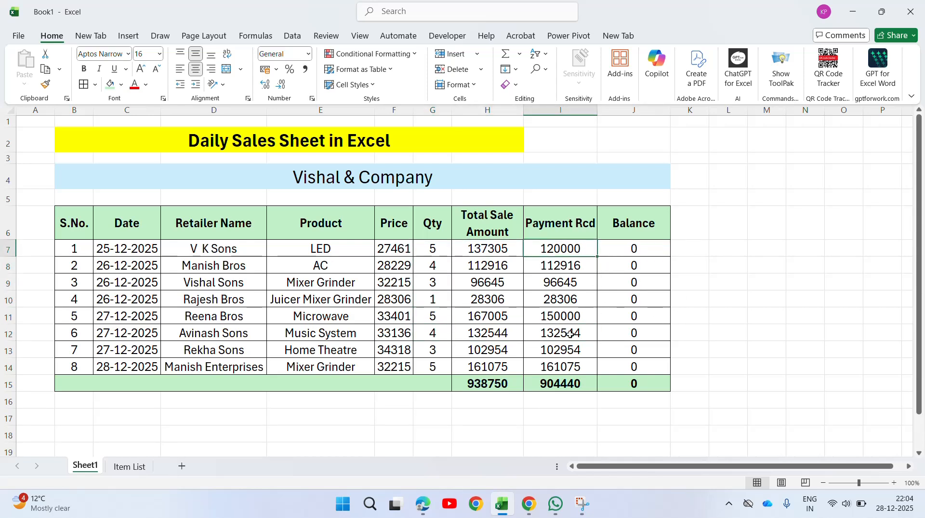
# Enter the formula =H7-I7 in the balance cell J7 of the first sales row
pyautogui.click(655, 250)
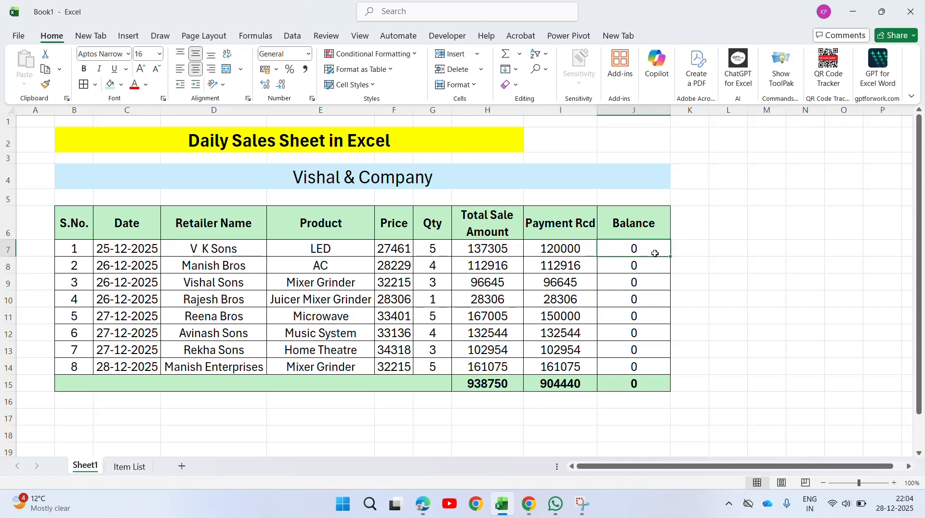
pyautogui.write('=')
pyautogui.press('Left')
pyautogui.press('Left')
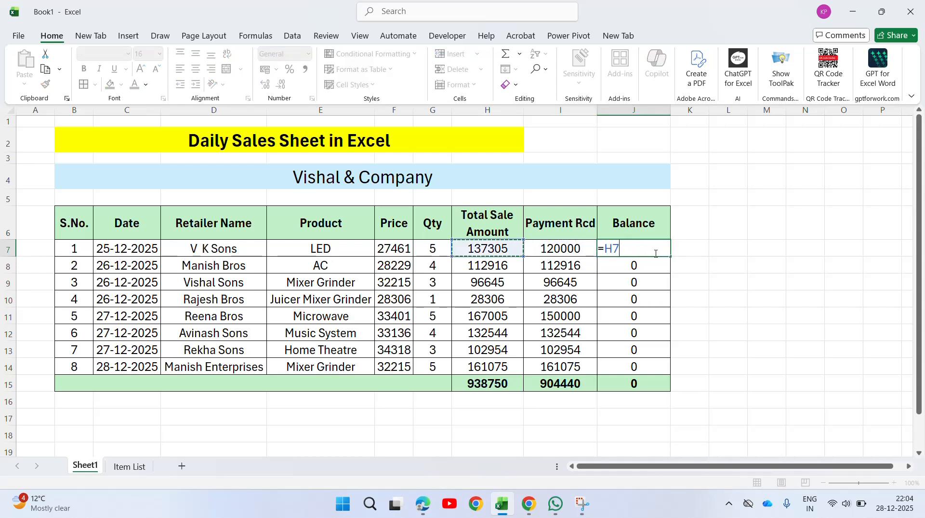
pyautogui.write('-')
pyautogui.press('Left')
pyautogui.hotkey('ctrl', 'Return')
# Copy the balance formula from J7 down through J14
pyautogui.hotkey('ctrl', 'c')
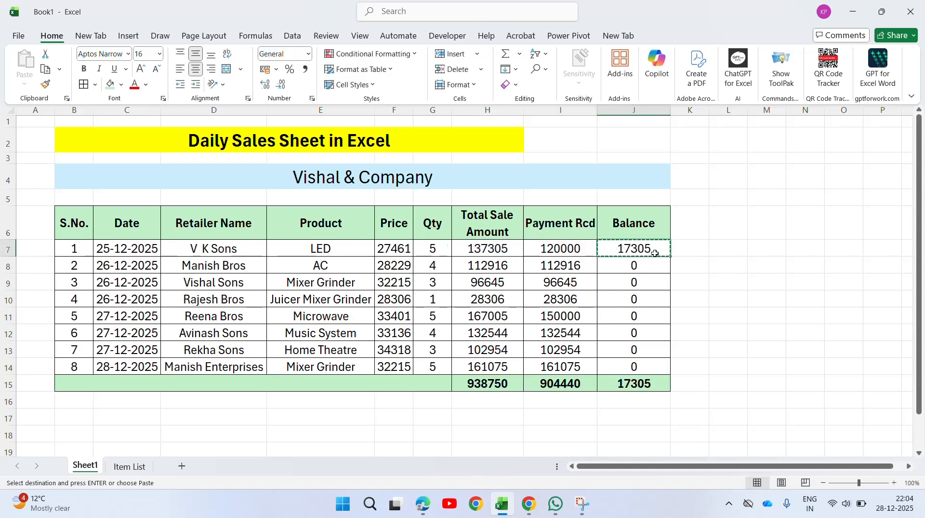
pyautogui.hotkey('shift', 'Down')
pyautogui.hotkey('shift', 'Down')
pyautogui.hotkey('shift', 'Down')
pyautogui.hotkey('shift', 'Down')
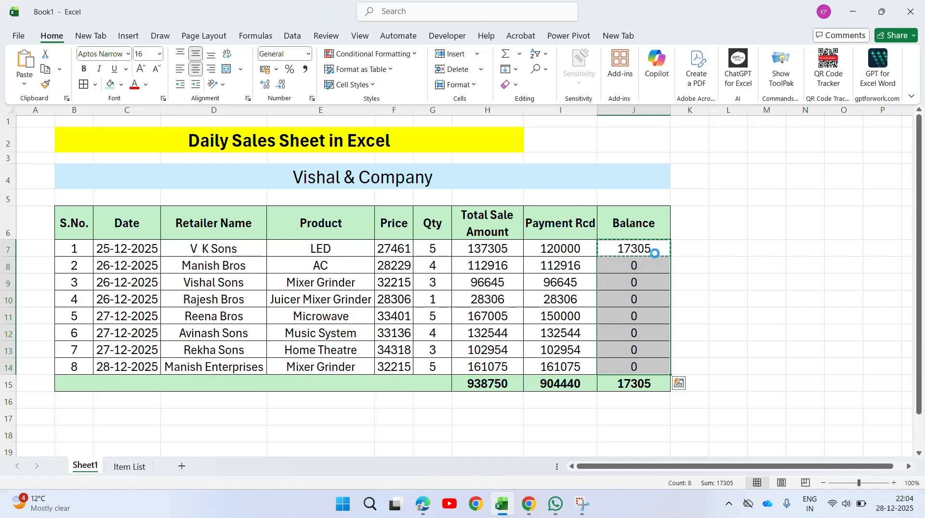
pyautogui.hotkey('ctrl', 'v')
pyautogui.press('Escape')
# Examine the balance column down to J14 and compare the sale, payment and balance totals in row 15
pyautogui.press('Down')
pyautogui.press('Down')
pyautogui.press('Down')
pyautogui.press('Down')
pyautogui.press('Down')
pyautogui.press('Down')
pyautogui.press('Down')
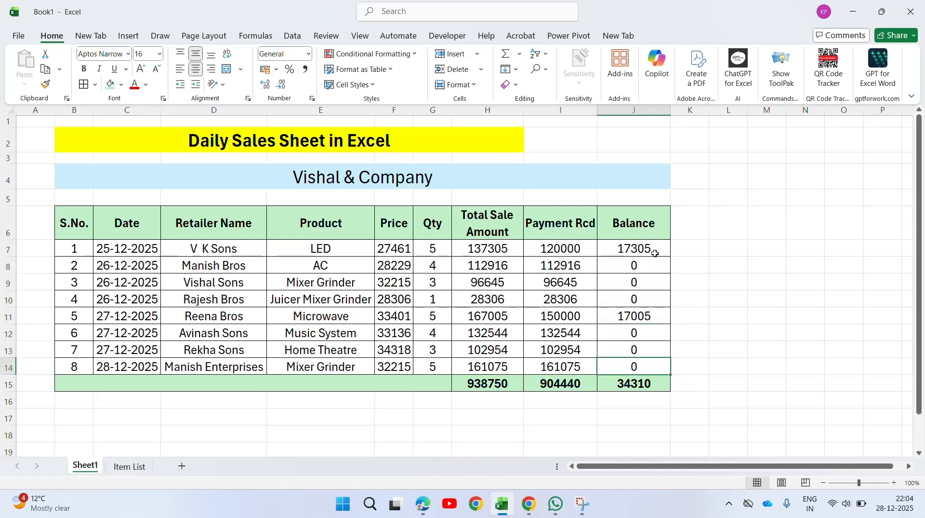
pyautogui.press('Left')
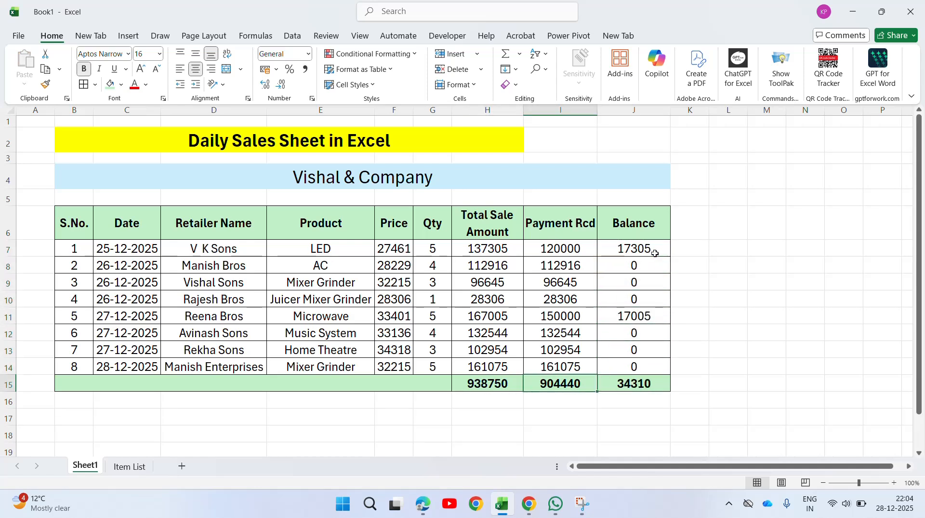
pyautogui.press('Left')
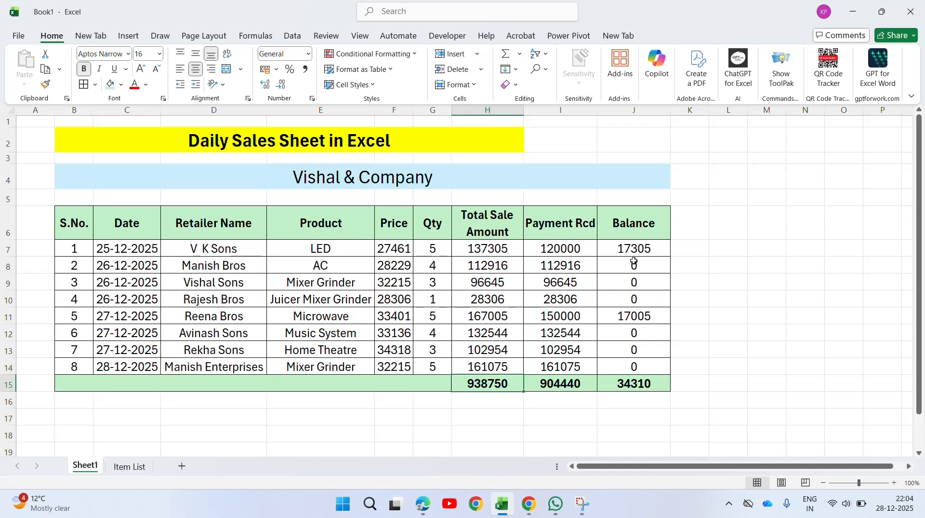
pyautogui.click(532, 403)
pyautogui.click(490, 396)
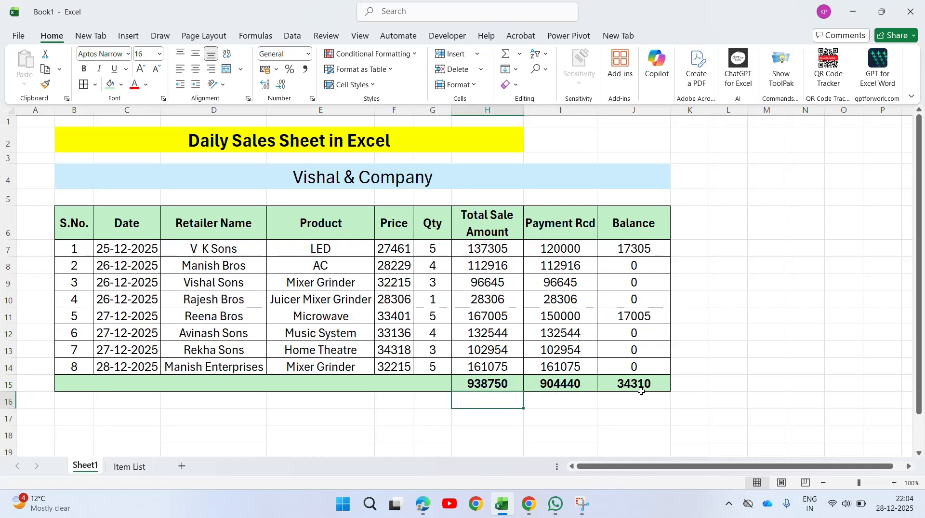
# Set the payment received to 137305 in I7 and 167005 in I11
pyautogui.click(570, 248)
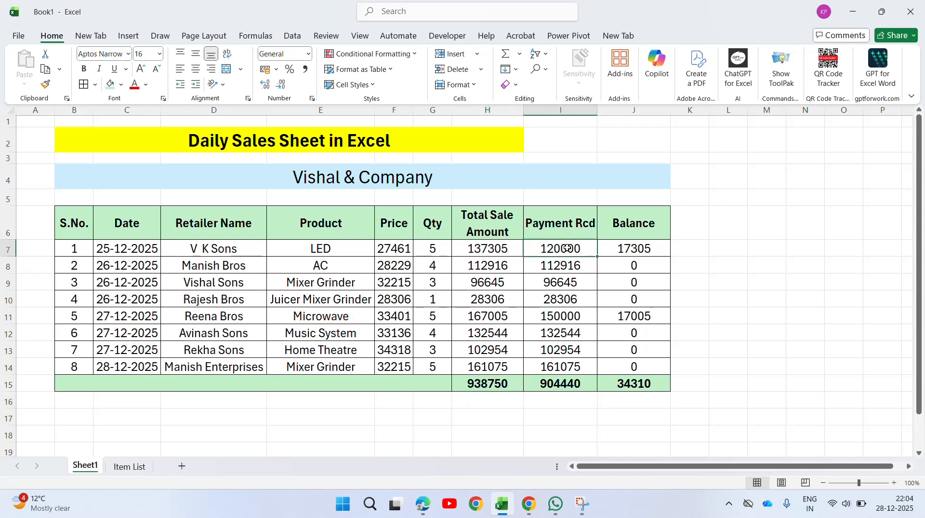
pyautogui.write('13')
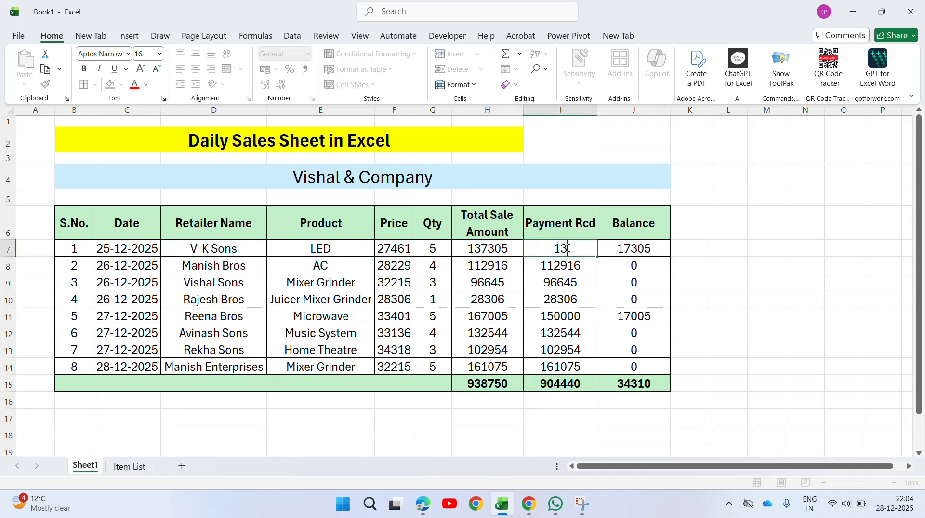
pyautogui.write('7305')
pyautogui.press('Return')
pyautogui.press('Return')
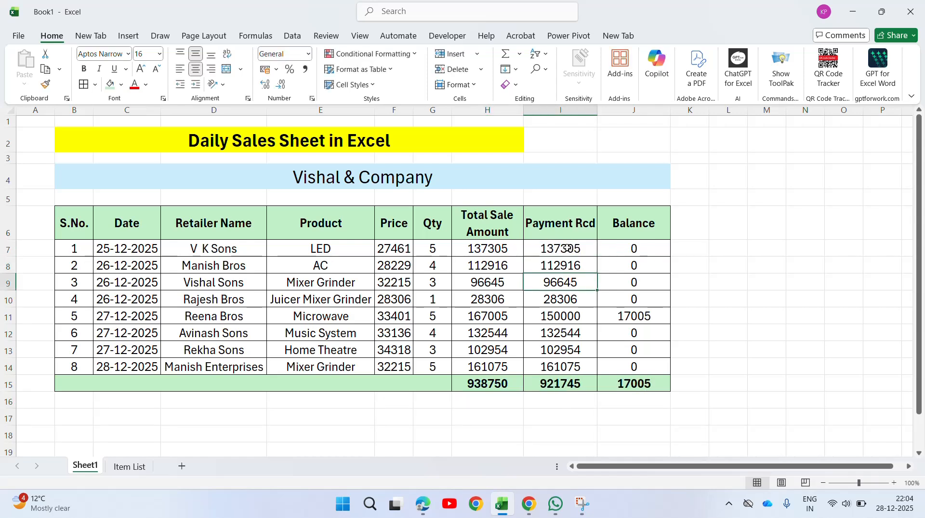
pyautogui.press('Return')
pyautogui.press('Return')
pyautogui.write('1')
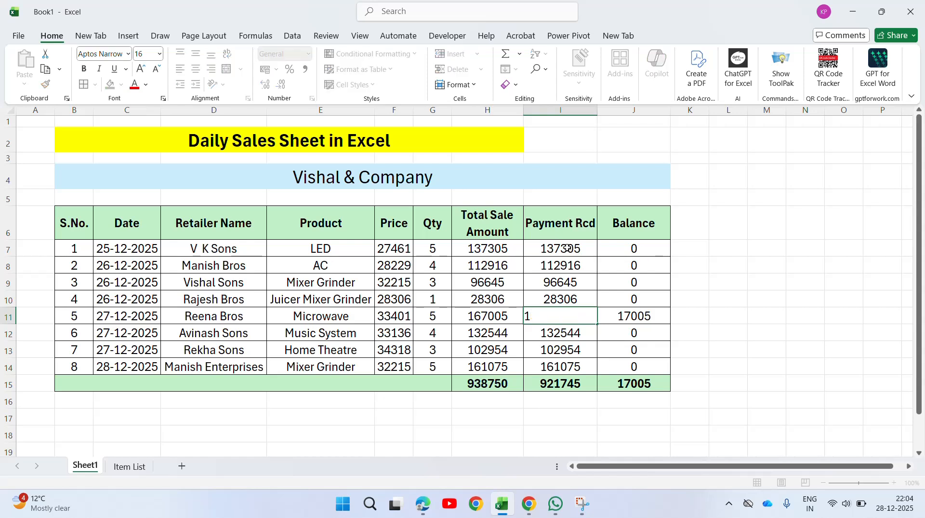
pyautogui.write('67005')
pyautogui.press('Return')
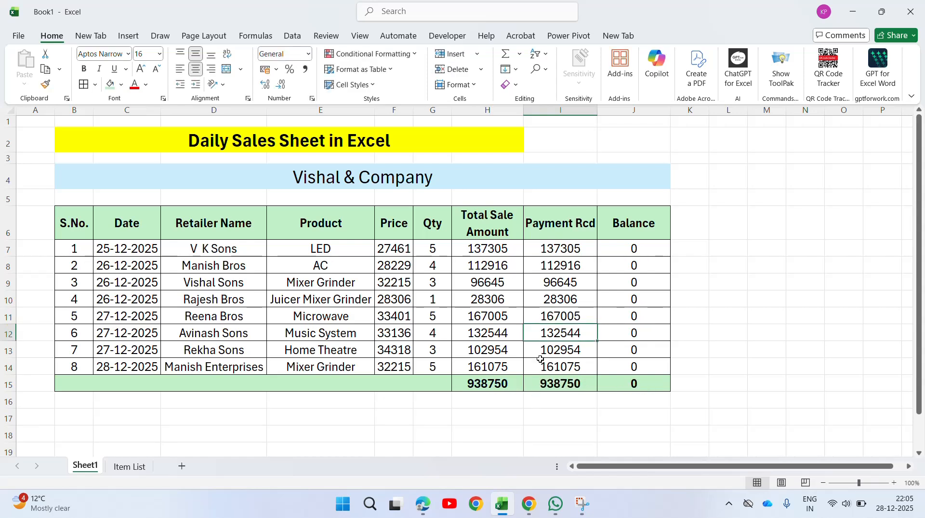
# Set the payment received to 120000 in I7 and 150000 in I11
pyautogui.click(562, 244)
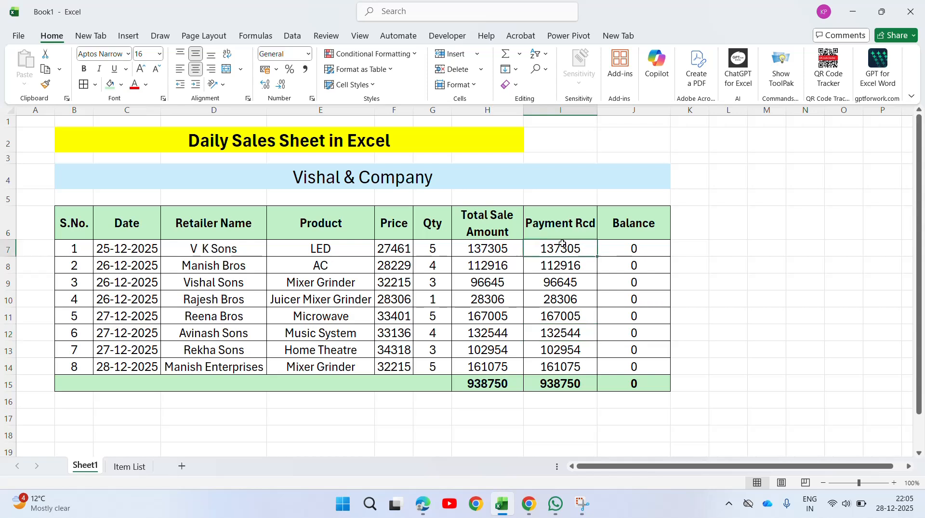
pyautogui.write('12')
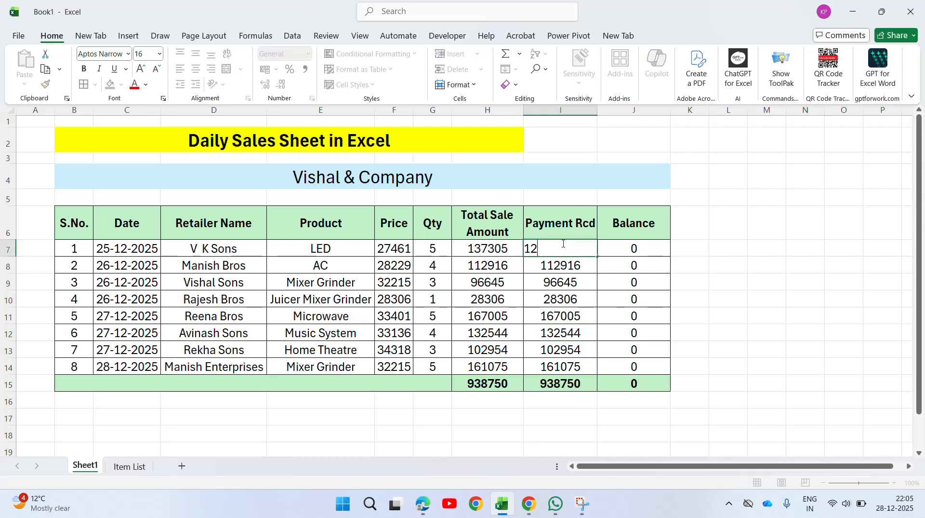
pyautogui.write('0000')
pyautogui.press('Return')
pyautogui.press('Down')
pyautogui.press('Down')
pyautogui.press('Down')
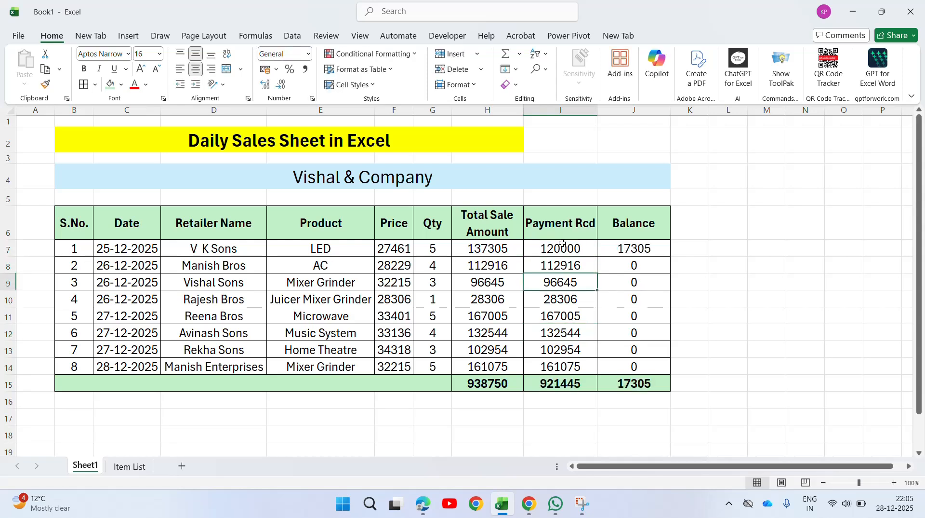
pyautogui.write('150000')
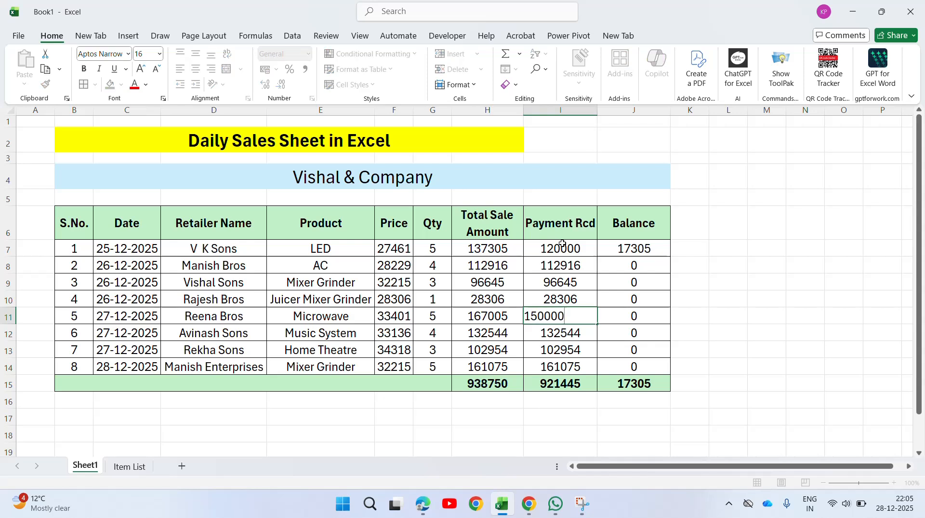
pyautogui.press('Return')
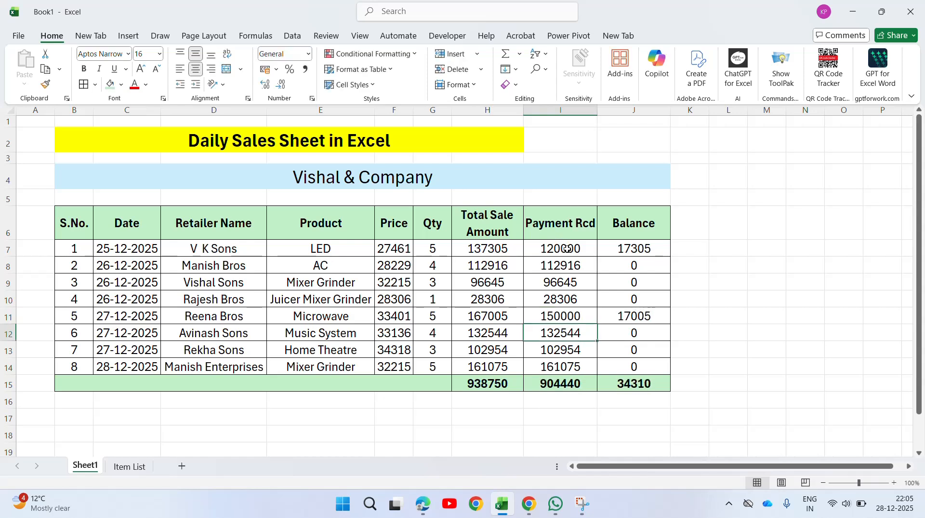
# Try a payment of 103354 in I13, and undo that entry
pyautogui.click(559, 351)
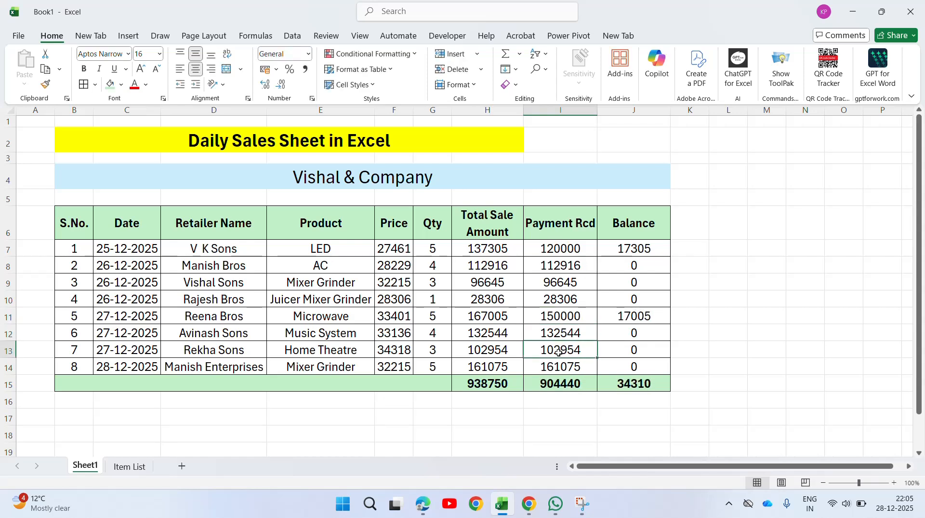
pyautogui.doubleClick(558, 351)
pyautogui.press('BackSpace')
pyautogui.press('BackSpace')
pyautogui.write('33')
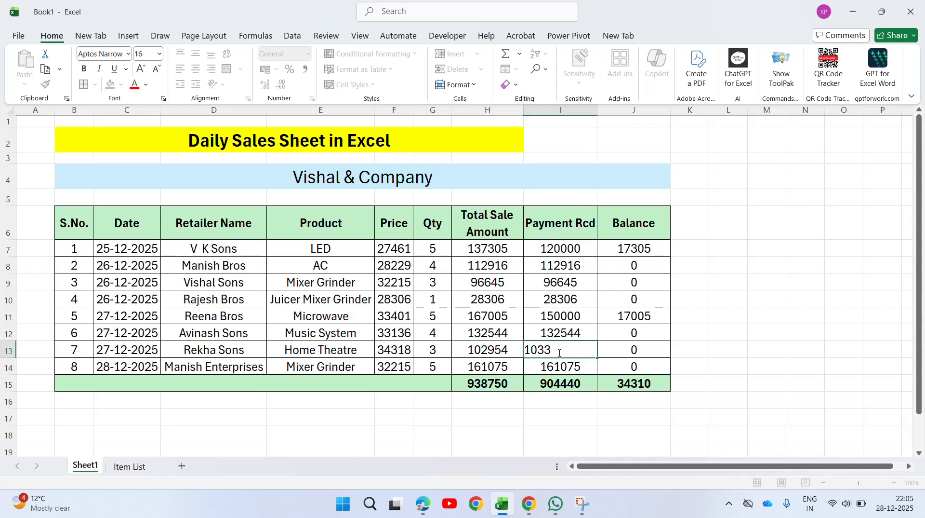
pyautogui.hotkey('ctrl', 'Return')
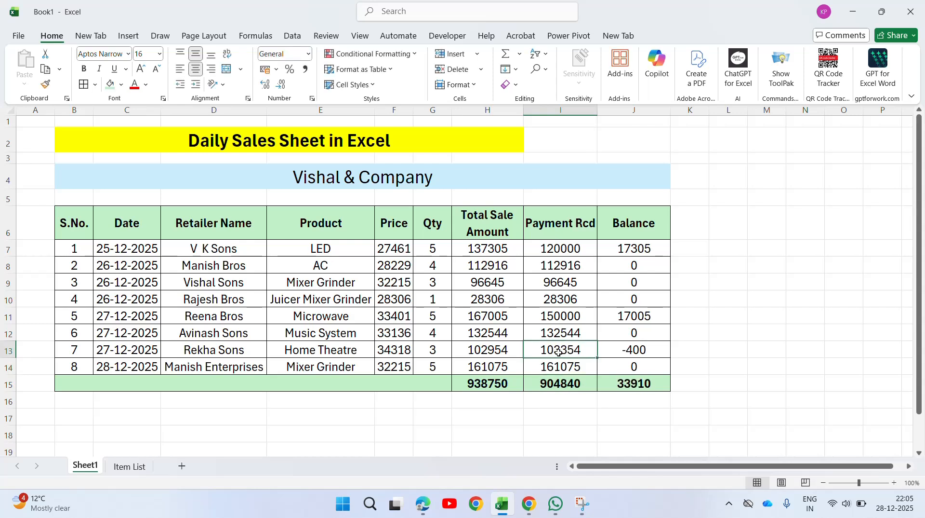
pyautogui.hotkey('ctrl', 'z')
pyautogui.press('Up')
pyautogui.press('Up')
pyautogui.press('Up')
pyautogui.press('Up')
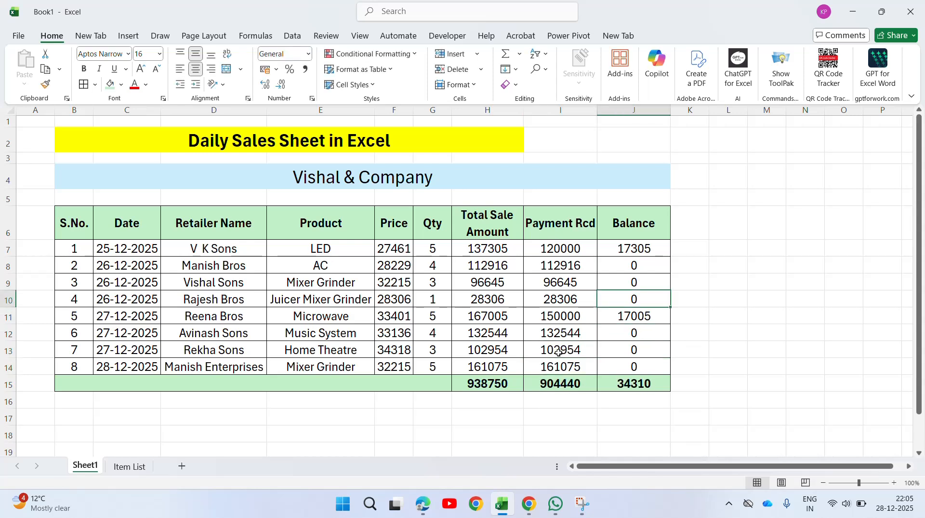
pyautogui.press('Left')
pyautogui.press('Left')
pyautogui.press('Left')
pyautogui.press('Left')
pyautogui.press('Left')
pyautogui.press('Up')
pyautogui.press('Up')
pyautogui.press('Left')
pyautogui.press('Left')
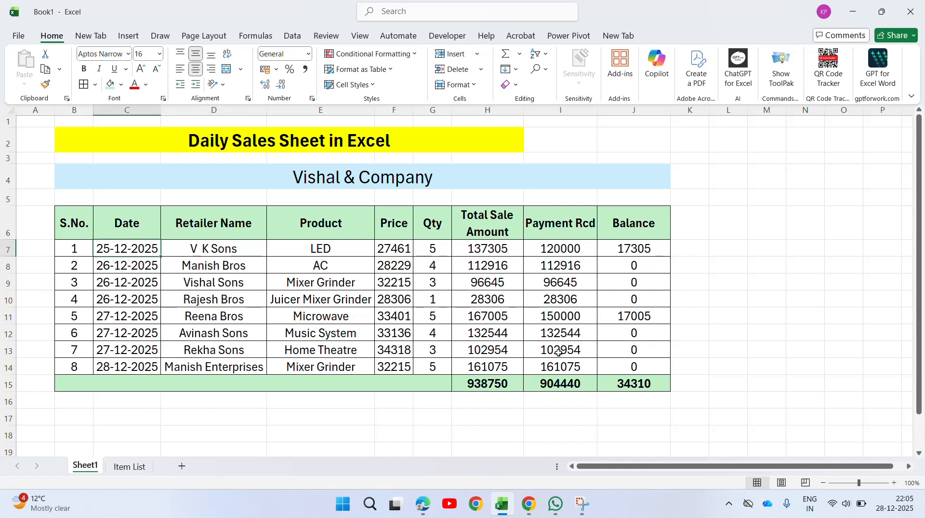
# Extend the yellow title's merged and centered cell across B2:J2 to match the table's width
pyautogui.press('Up')
pyautogui.press('Right')
pyautogui.press('Right')
pyautogui.press('Right')
pyautogui.press('Up')
pyautogui.press('Up')
pyautogui.press('Up')
pyautogui.press('Up')
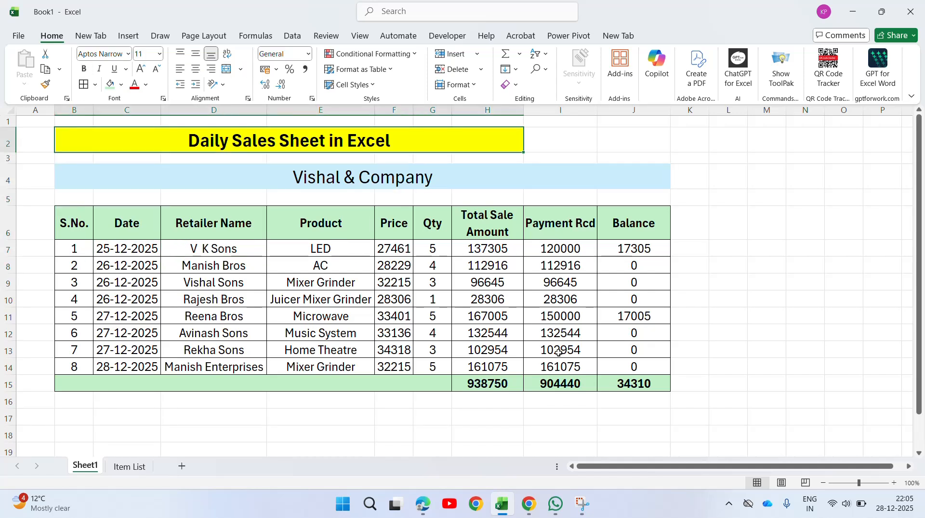
pyautogui.hotkey('shift', 'Right')
pyautogui.hotkey('shift', 'Right')
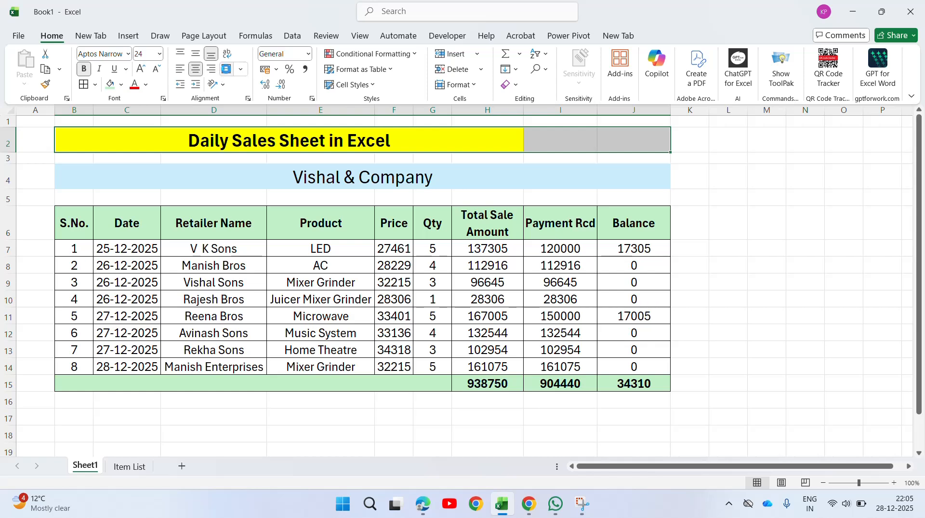
pyautogui.click(227, 70)
pyautogui.click(226, 69)
# Make the company name in row 4 bold and apply thick outside borders around B4:J15
pyautogui.click(332, 179)
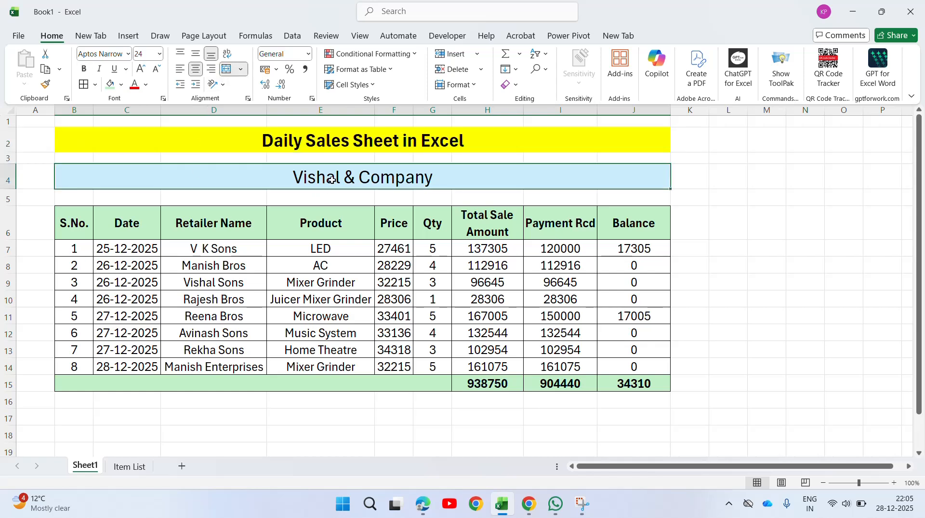
pyautogui.click(84, 69)
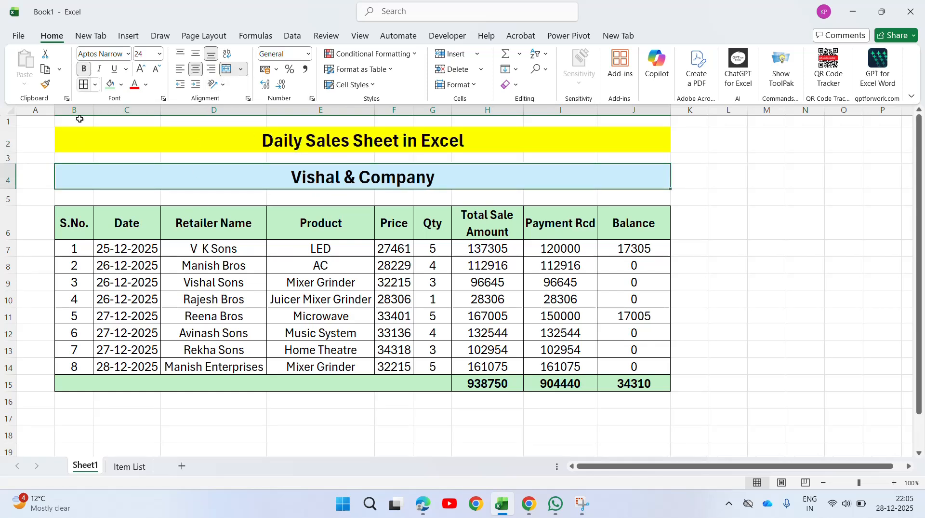
pyautogui.keyDown('shift'); pyautogui.click(654, 383); pyautogui.keyUp('shift')
pyautogui.click(95, 84)
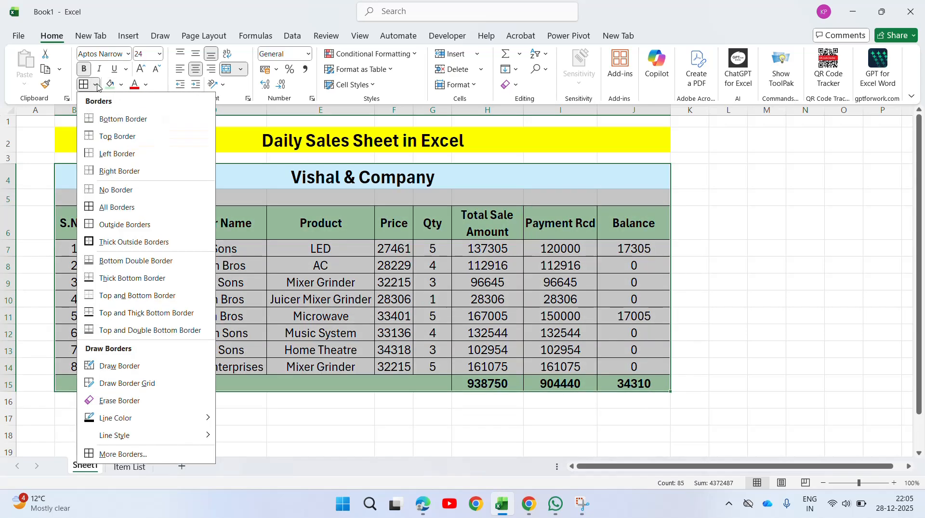
pyautogui.click(134, 242)
pyautogui.click(202, 300)
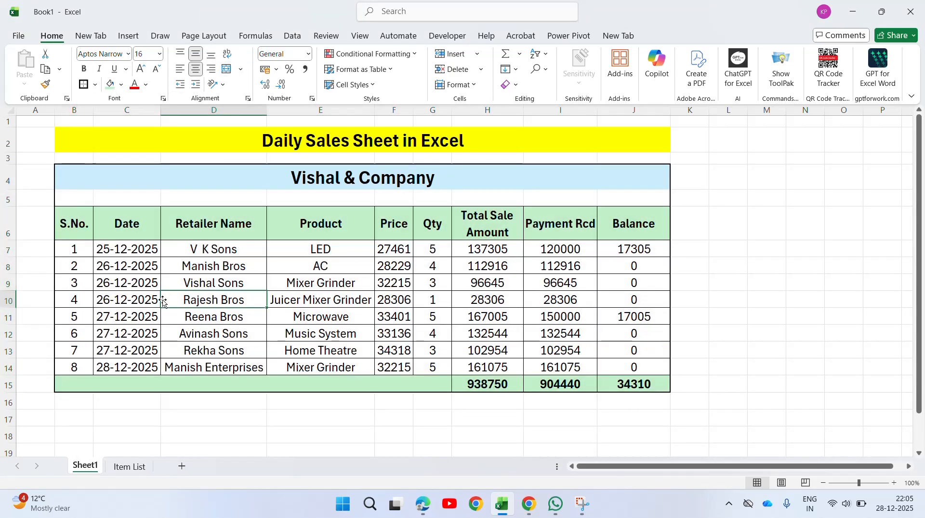